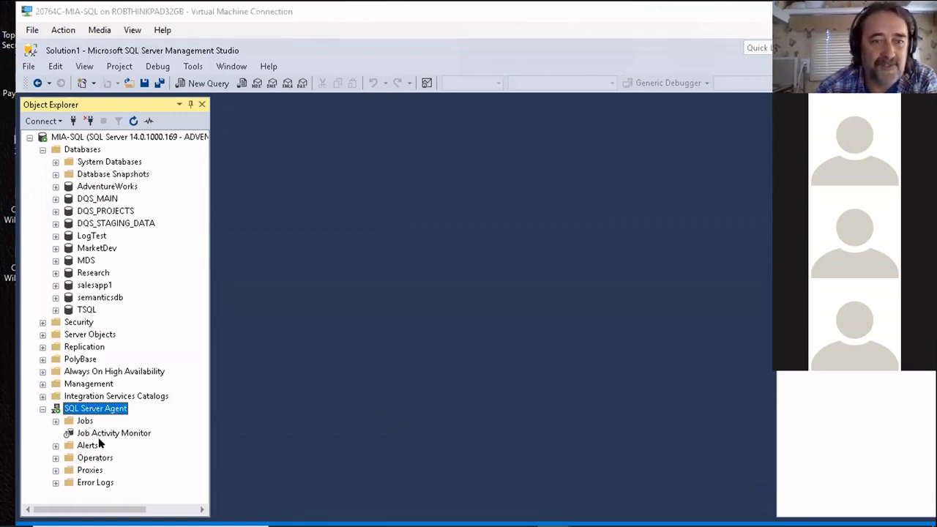
# Step: Expand the SQL Server Agent jobs, widen Object Explorer to read the full names, and look over the existing jobs
pyautogui.click(56, 424)
pyautogui.moveTo(204, 412); pyautogui.dragTo(204, 463)
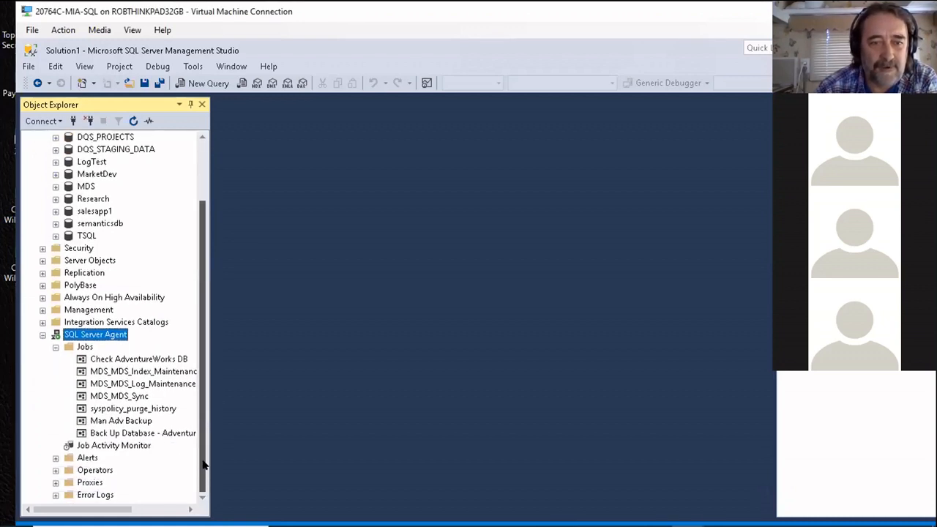
pyautogui.moveTo(212, 382); pyautogui.dragTo(352, 344)
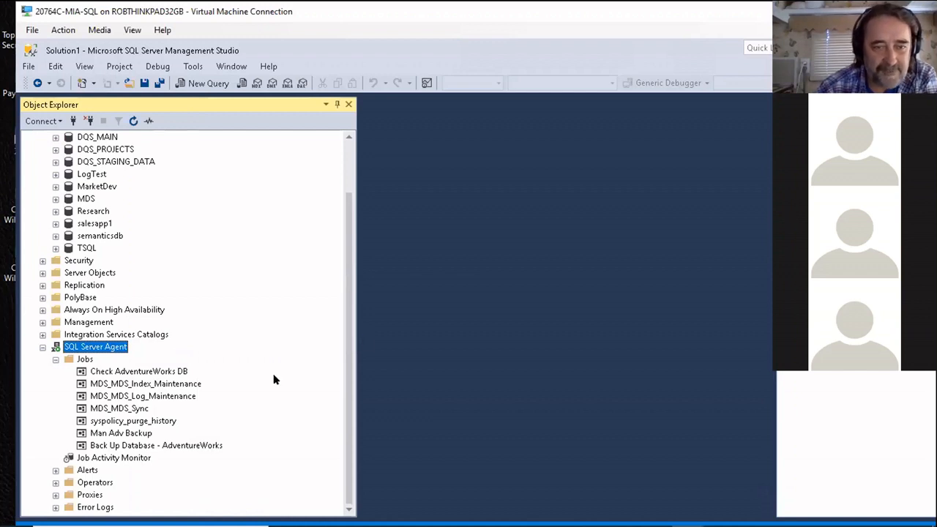
pyautogui.click(103, 433)
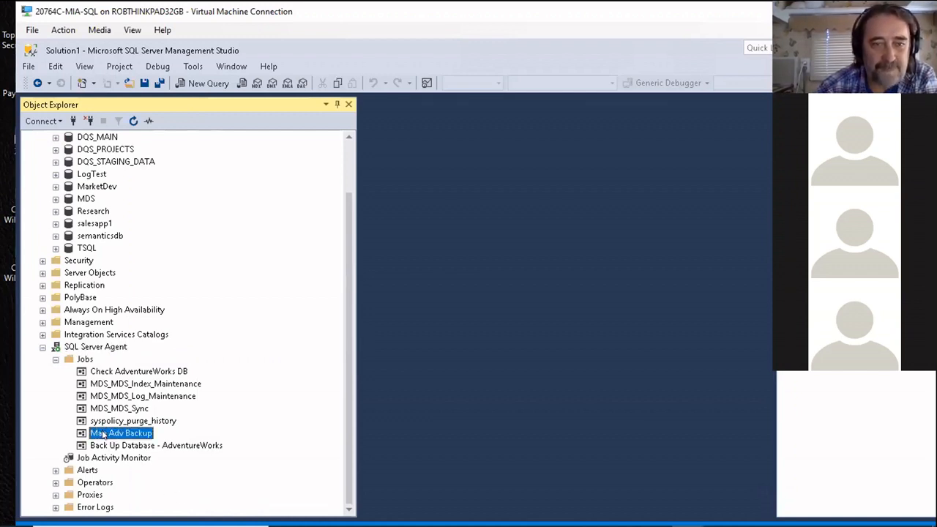
pyautogui.click(125, 447)
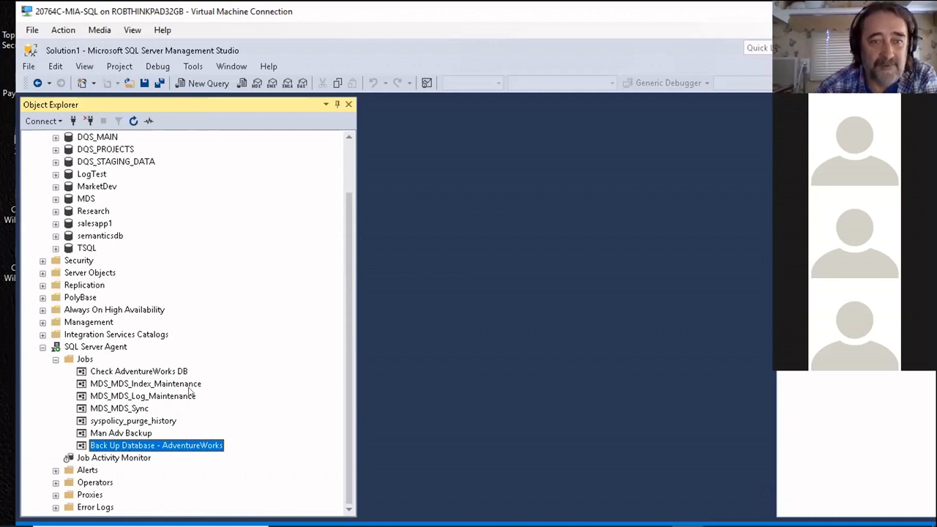
pyautogui.click(151, 398)
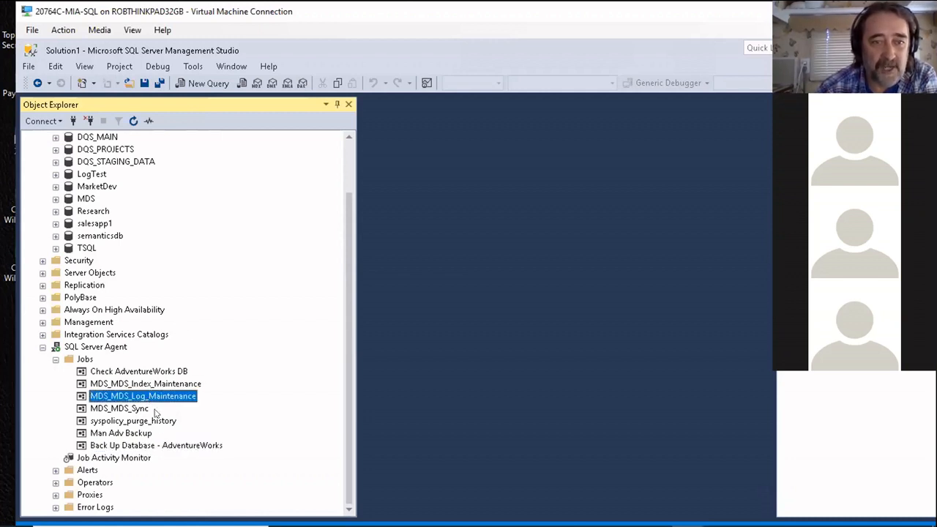
pyautogui.click(113, 422)
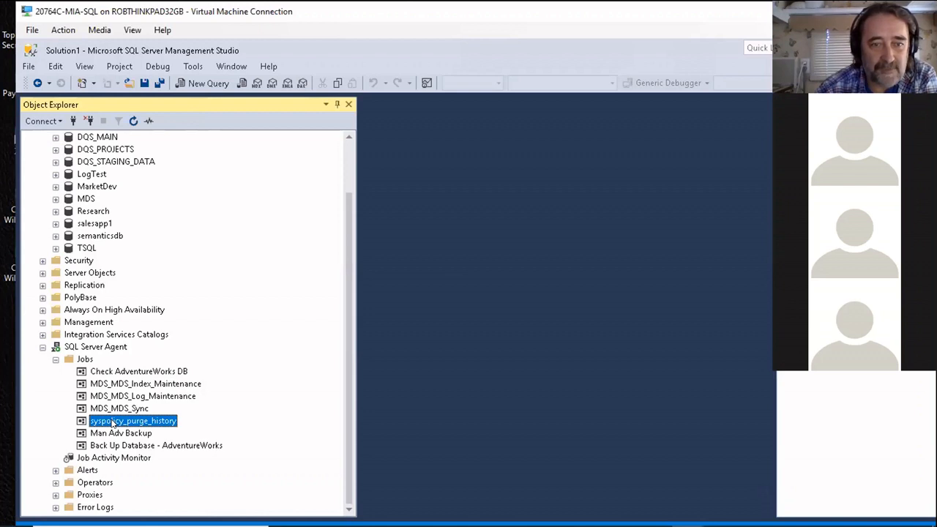
pyautogui.click(116, 410)
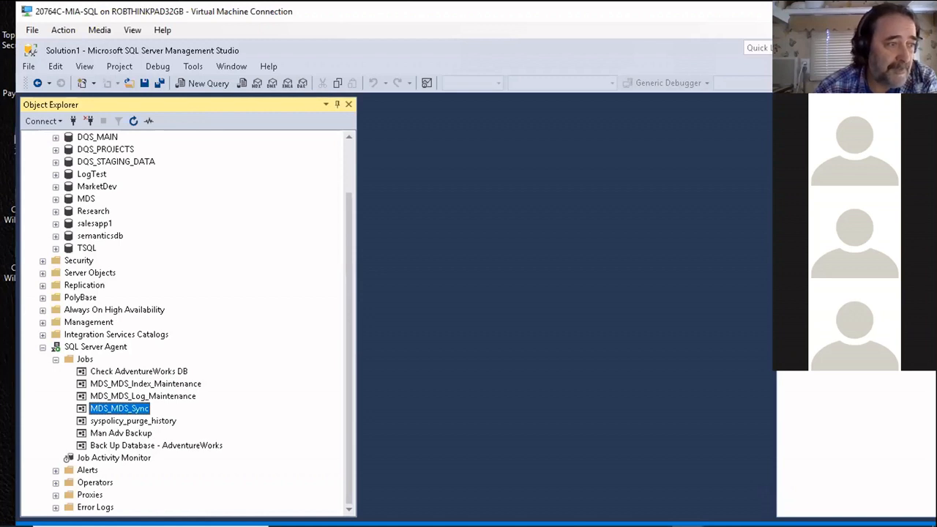
# Step: Start a new SQL Server Agent job and name it Another Backup
pyautogui.rightClick(86, 347)
pyautogui.moveTo(134, 356)
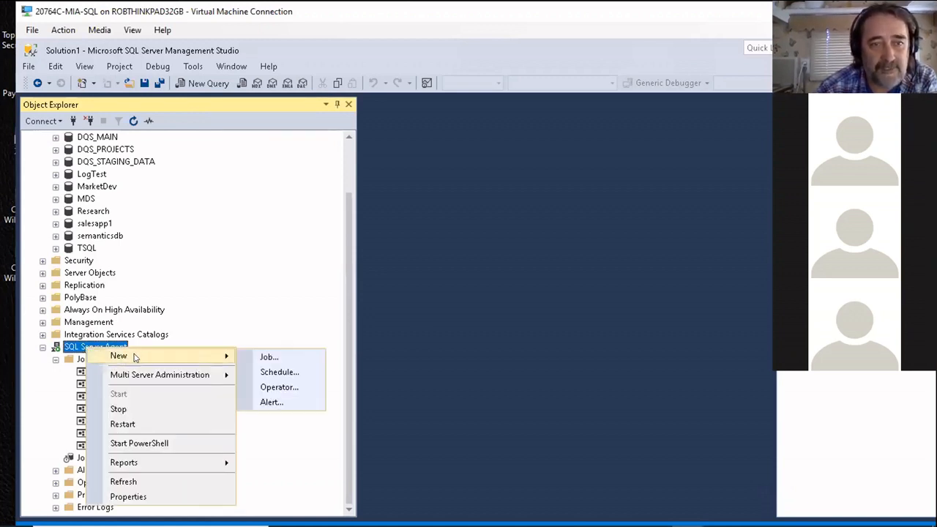
pyautogui.click(275, 358)
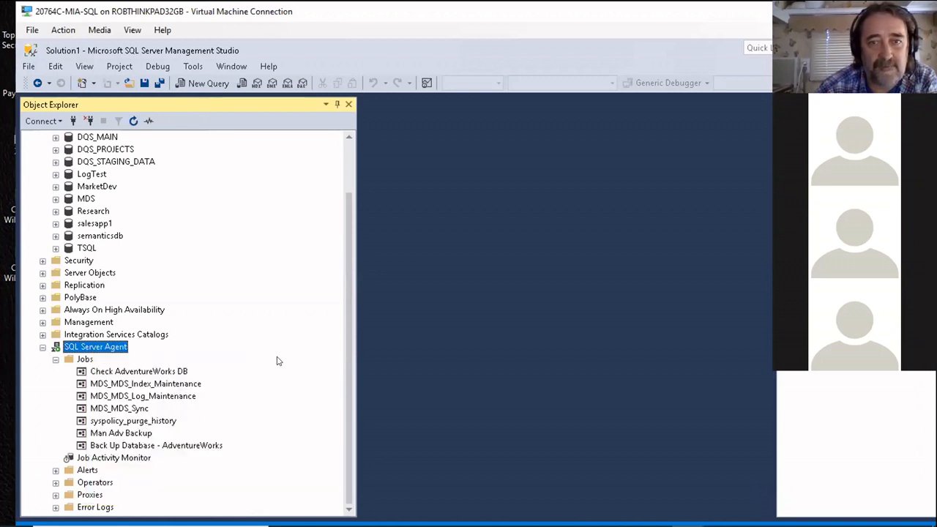
pyautogui.moveTo(524, 85); pyautogui.dragTo(562, 60)
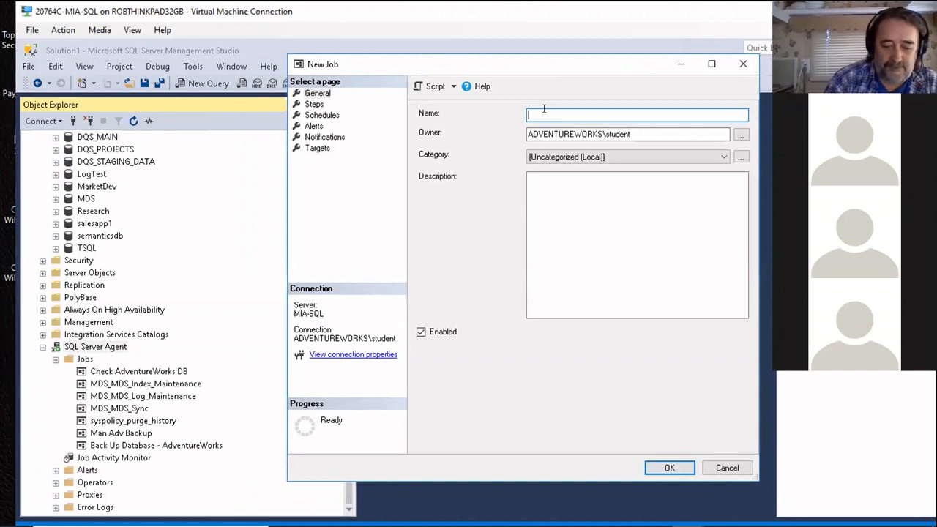
pyautogui.write('Anoht')
pyautogui.press('BackSpace')
pyautogui.press('BackSpace')
pyautogui.write('ther ')
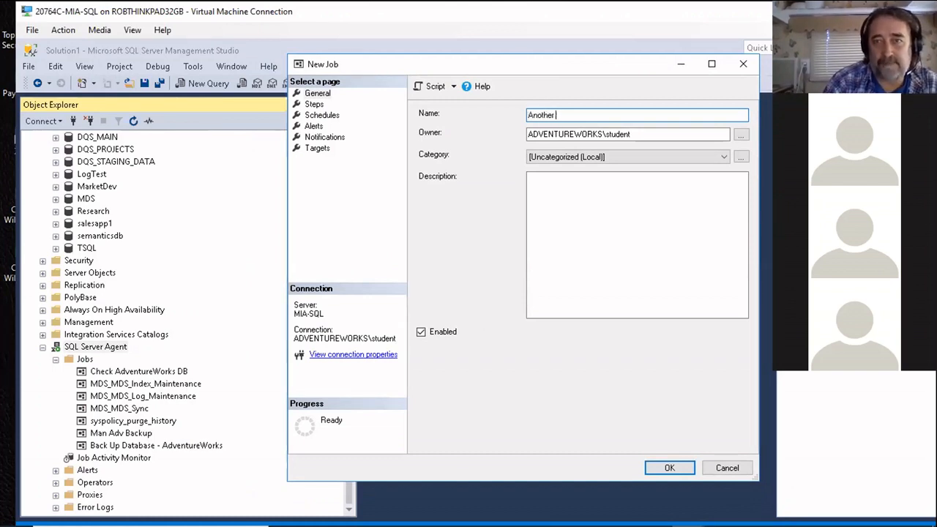
pyautogui.write('Backup')
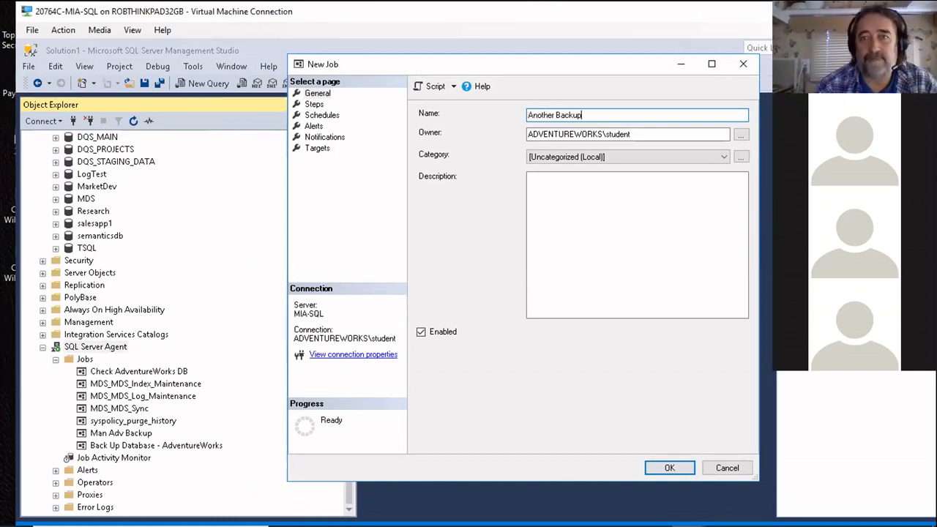
# Step: Set the new job's category to Database Maintenance, leaving the description empty
pyautogui.click(720, 158)
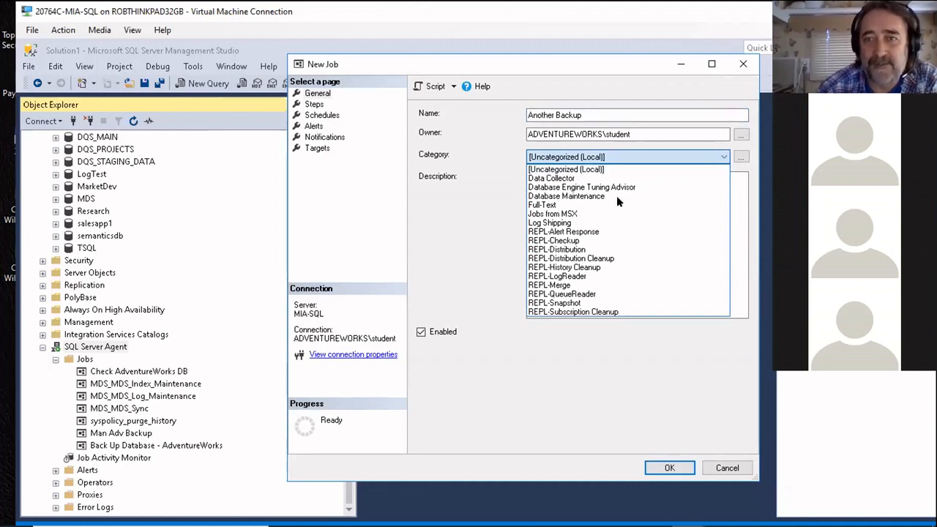
pyautogui.click(577, 196)
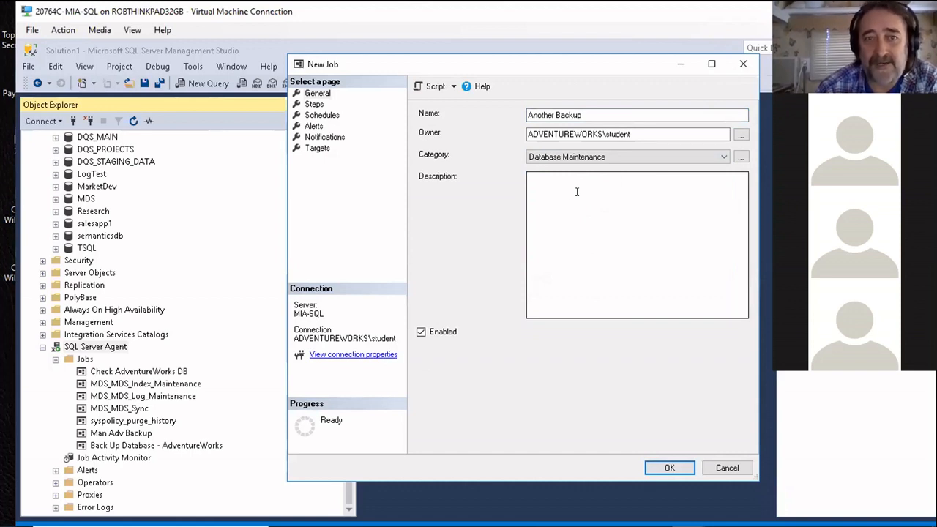
pyautogui.click(313, 104)
pyautogui.click(311, 94)
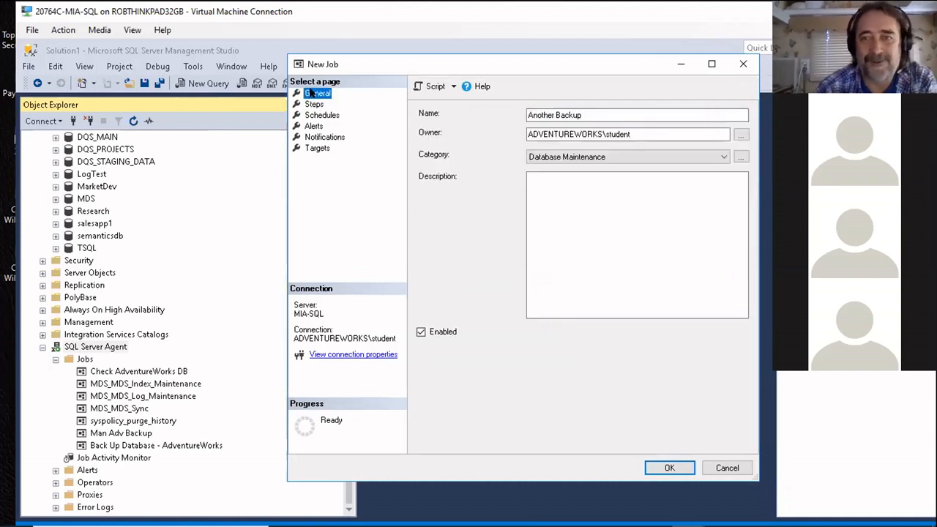
pyautogui.click(560, 184)
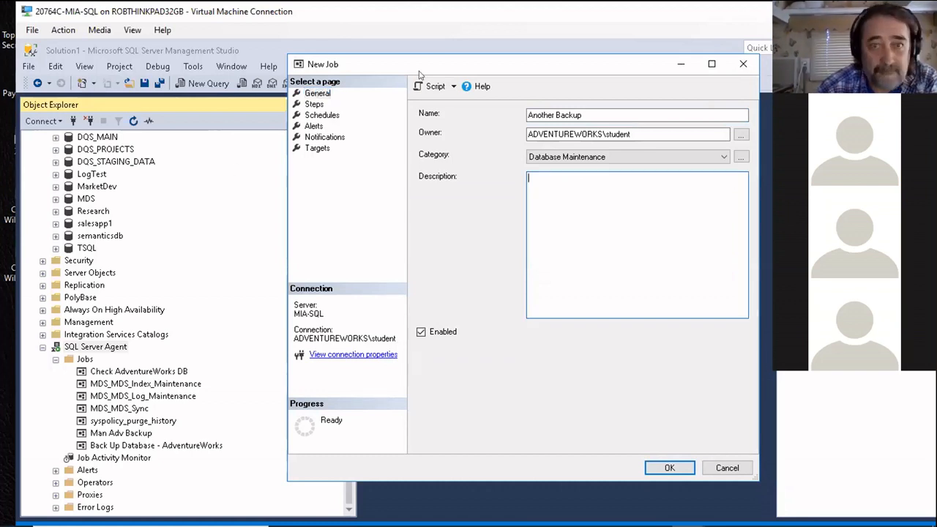
# Step: Add a new step to the job and name it Backup ADV
pyautogui.click(314, 105)
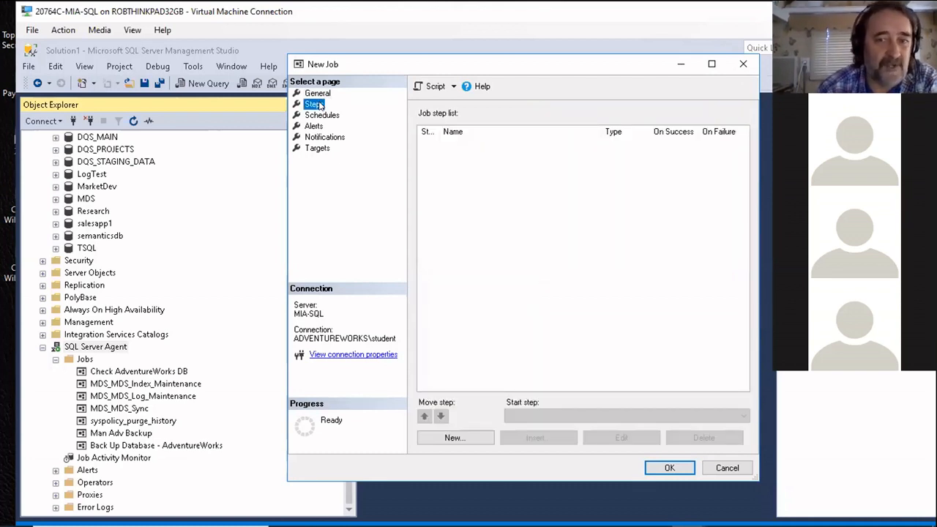
pyautogui.click(455, 437)
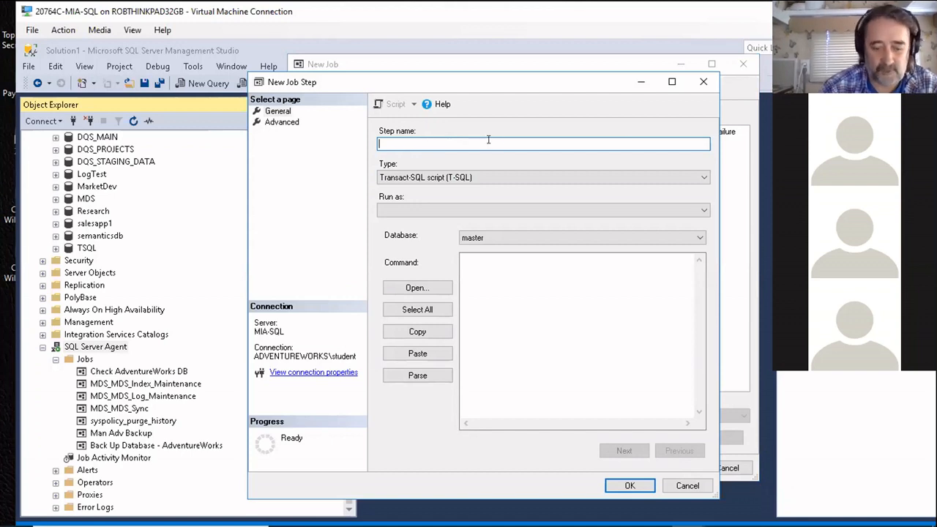
pyautogui.write('Backup ')
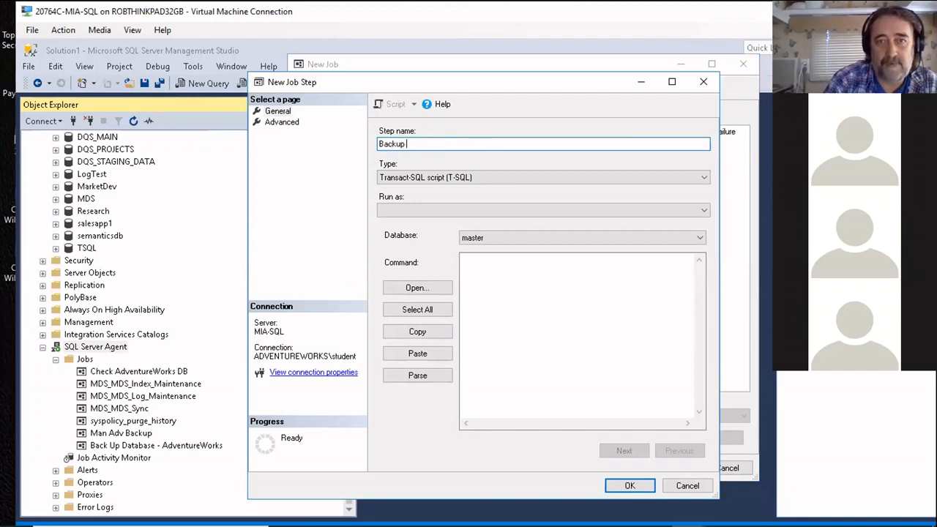
pyautogui.write('ADV')
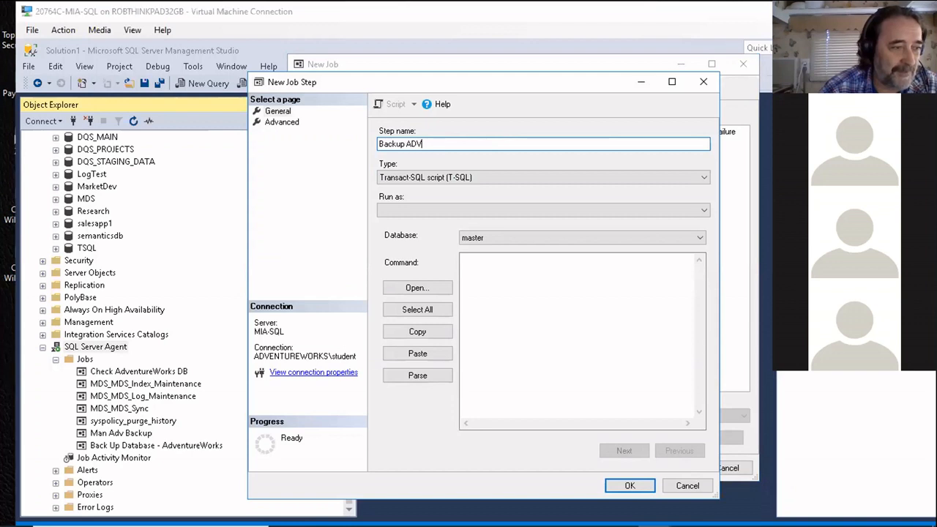
# Step: Paste the copied AdventureWorks backup script as the step's command, with AdventureWorksAgentBackup2.bak as the target file, and save the step
pyautogui.click(487, 274)
pyautogui.rightClick(487, 273)
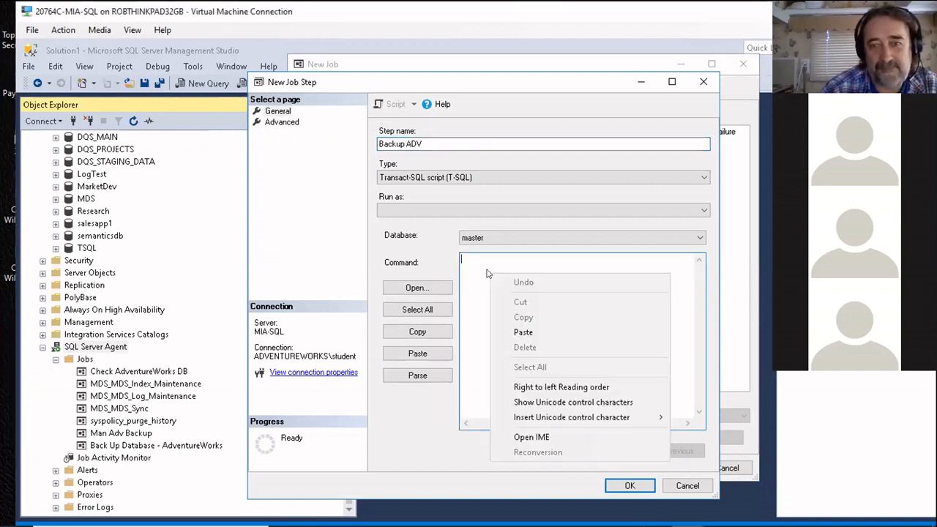
pyautogui.click(520, 332)
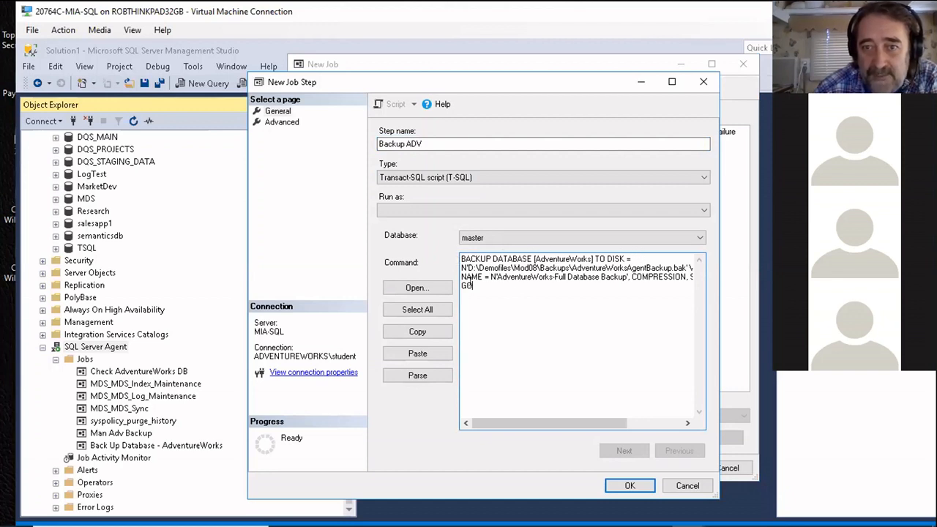
pyautogui.click(670, 267)
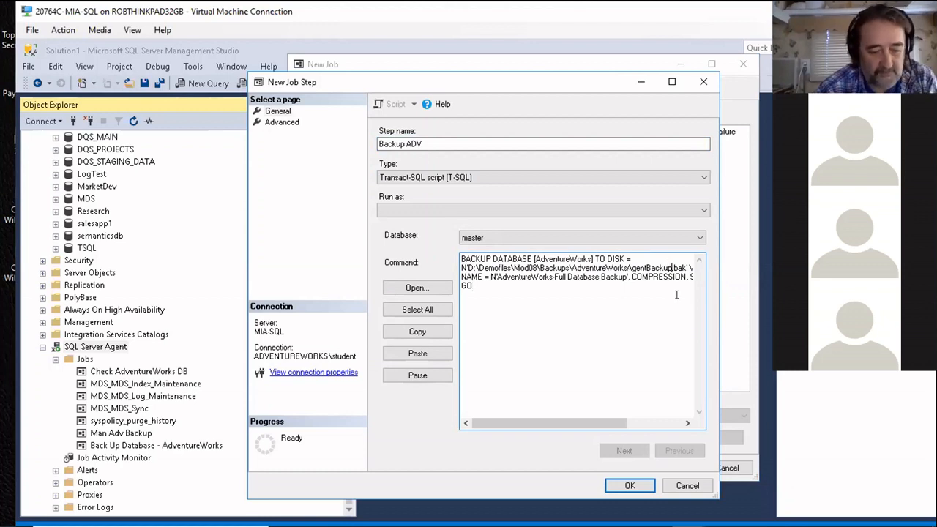
pyautogui.write('2')
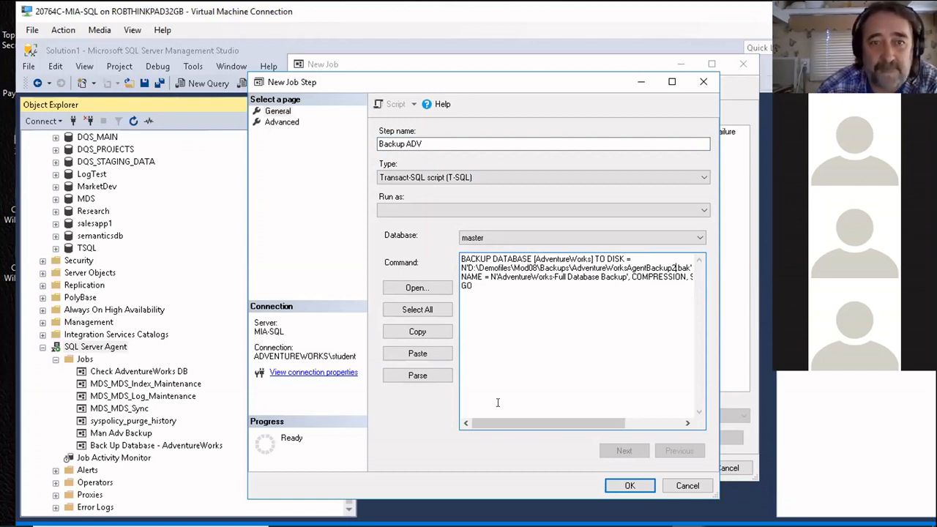
pyautogui.click(629, 484)
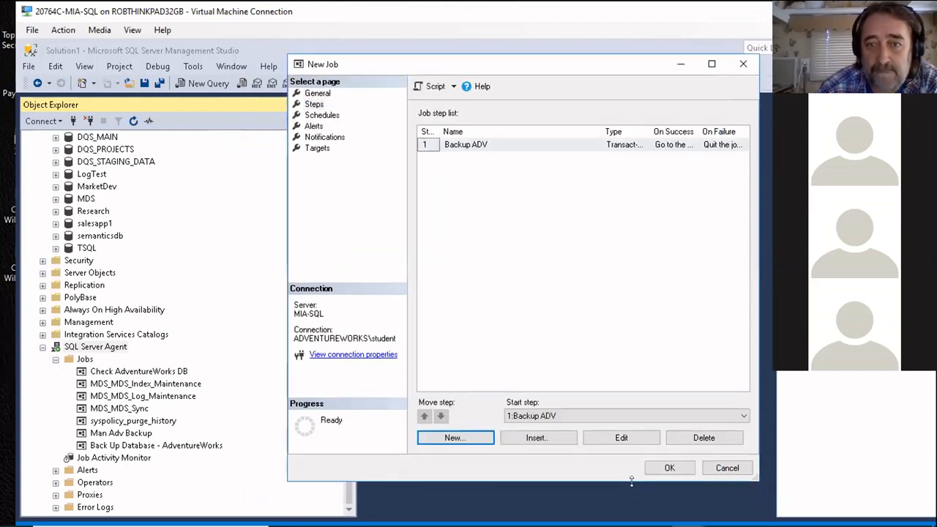
# Step: Review the new job's schedules, general settings and steps, and create the job without a schedule
pyautogui.click(327, 115)
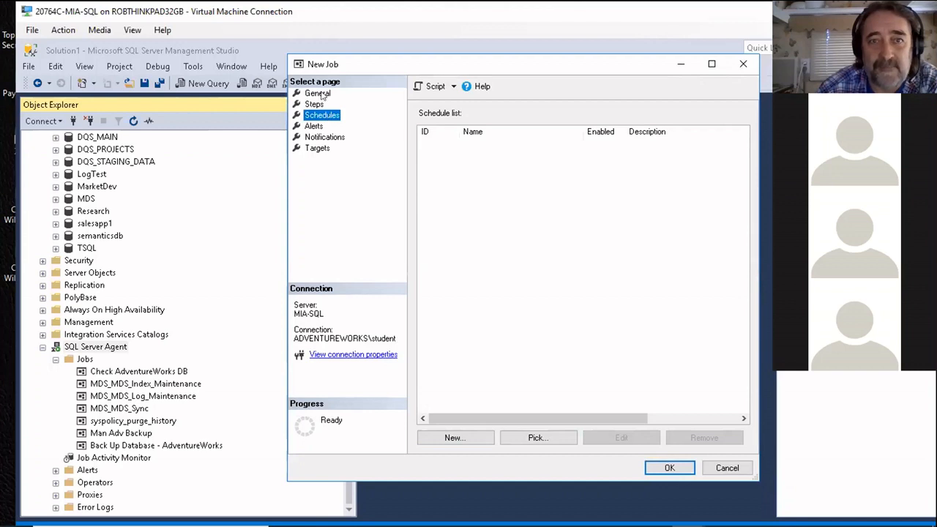
pyautogui.click(318, 93)
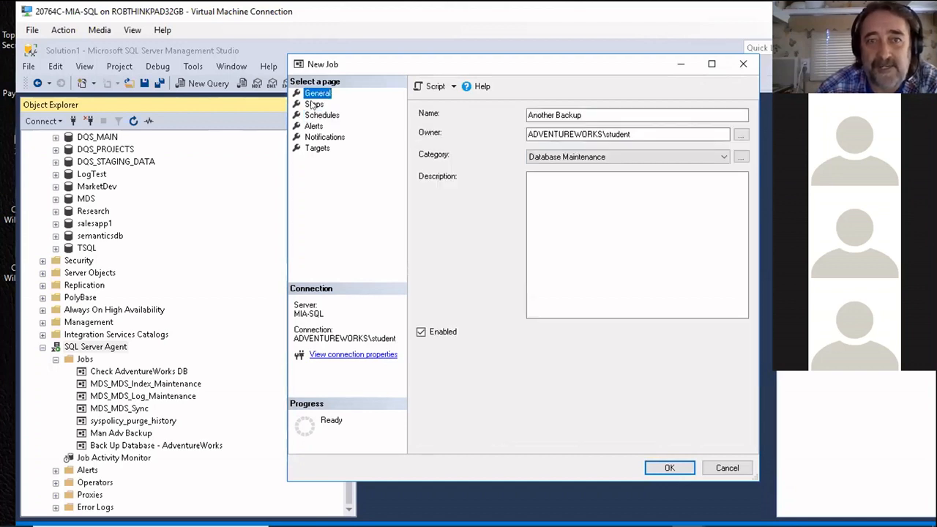
pyautogui.click(314, 105)
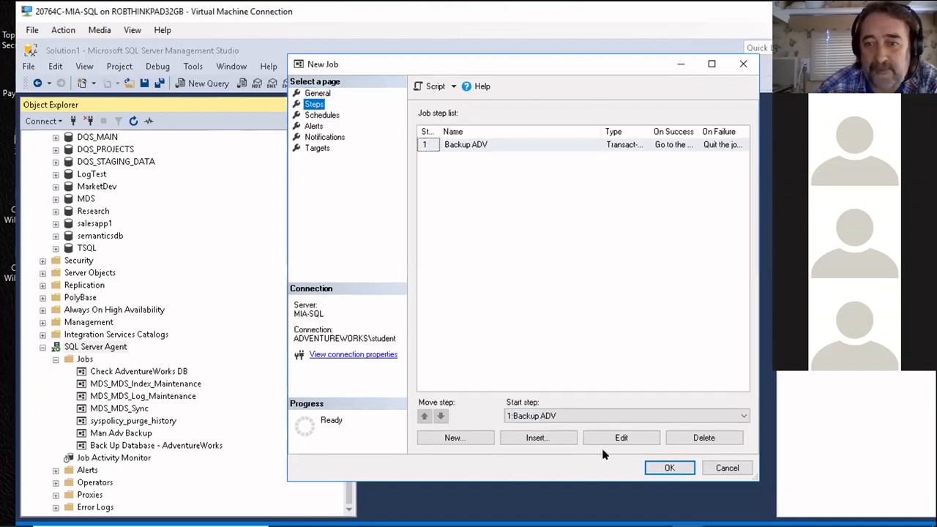
pyautogui.click(670, 469)
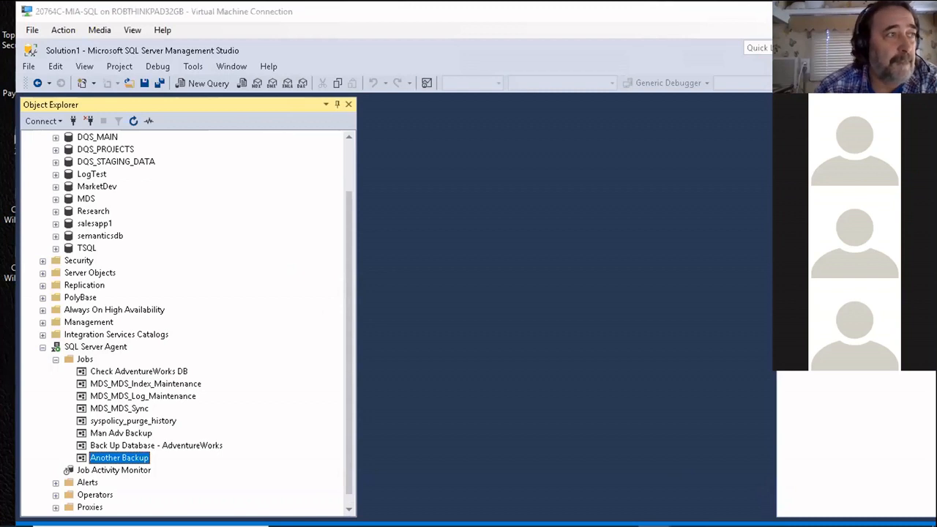
# Step: Run the Another Backup job manually and dismiss its progress report
pyautogui.rightClick(136, 460)
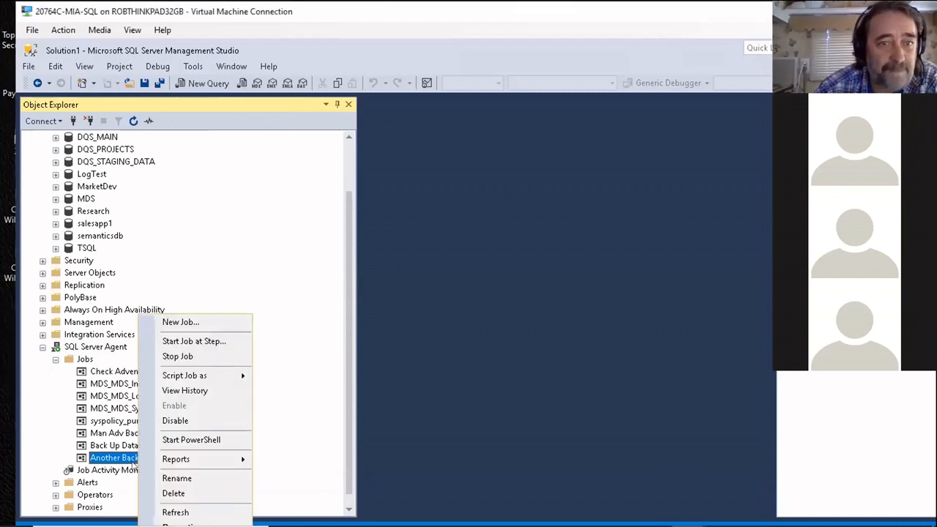
pyautogui.click(202, 342)
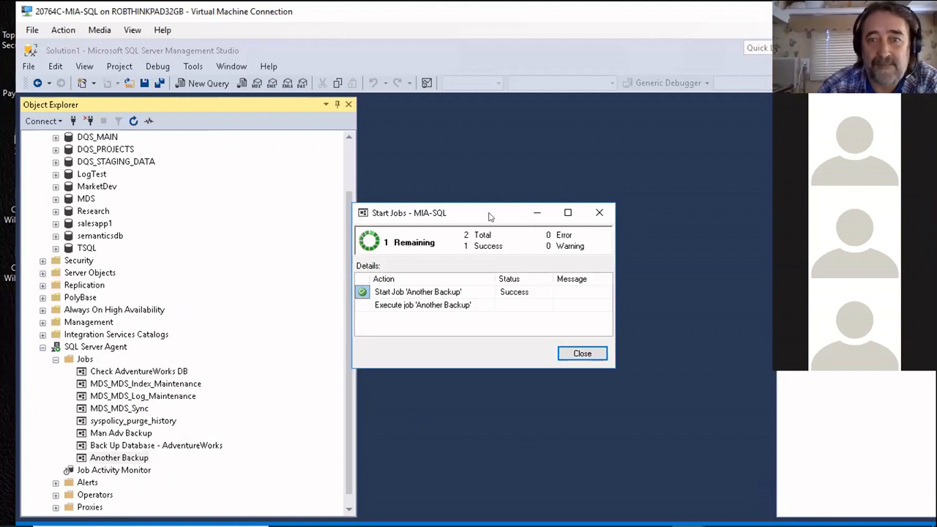
pyautogui.moveTo(489, 216); pyautogui.dragTo(544, 169)
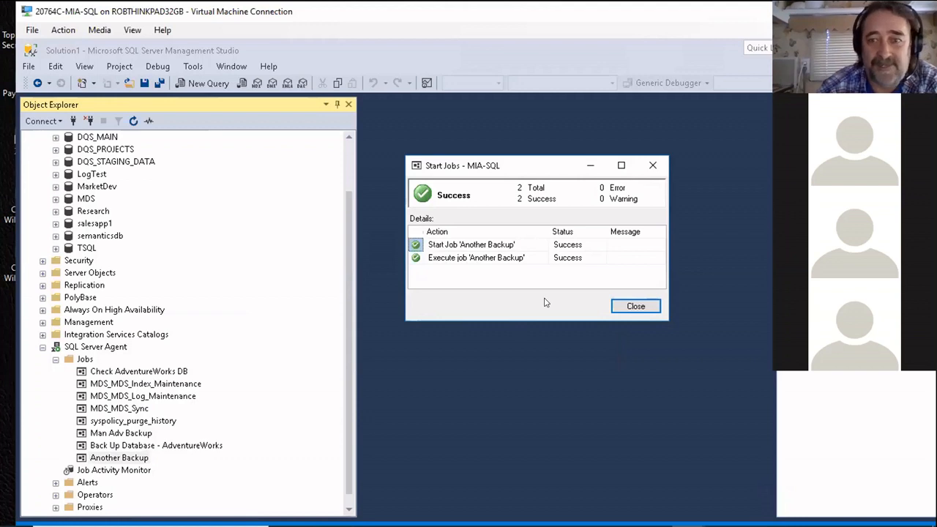
pyautogui.click(637, 308)
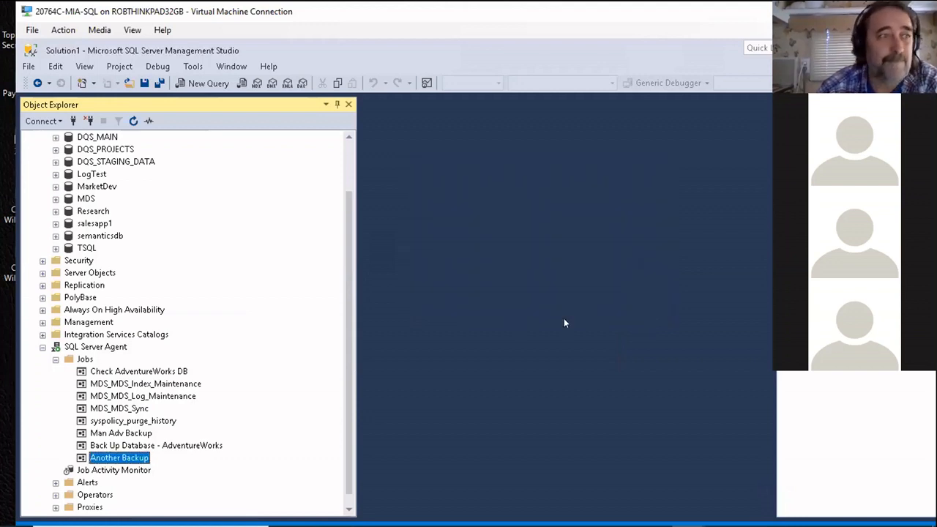
# Step: Open the Job Activity Monitor to check the agent jobs' status and last run outcomes
pyautogui.scroll(-1, 236, 426)
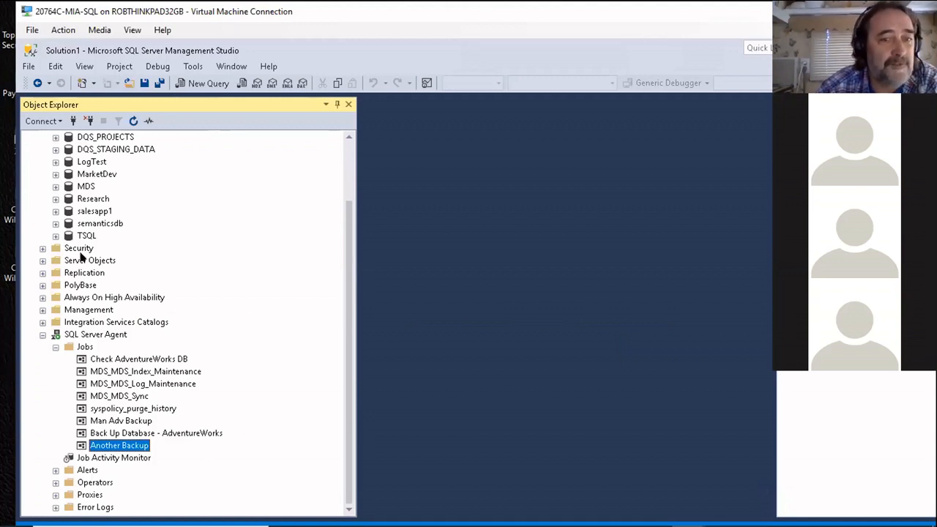
pyautogui.doubleClick(73, 459)
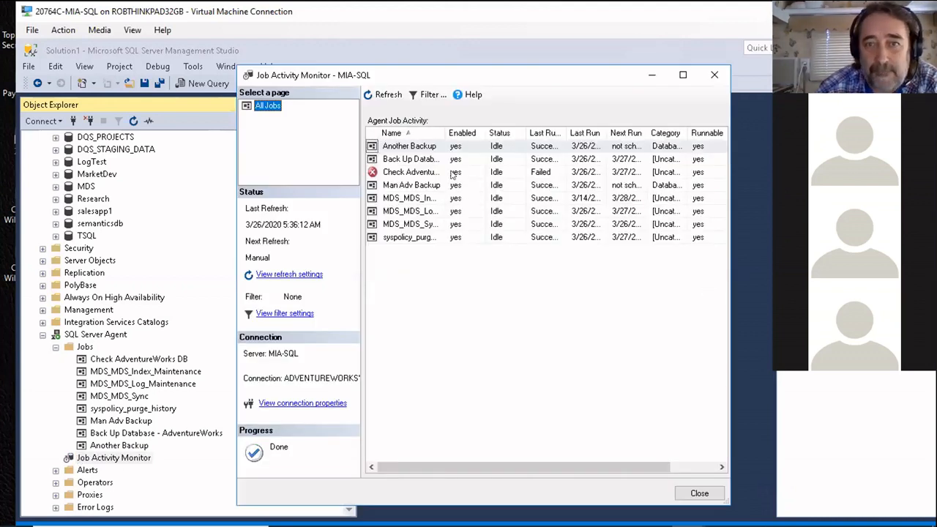
# Step: Widen the Name column of the agent job list and examine the backup jobs' last run outcomes, next runs and scheduling columns
pyautogui.moveTo(439, 129); pyautogui.dragTo(454, 129)
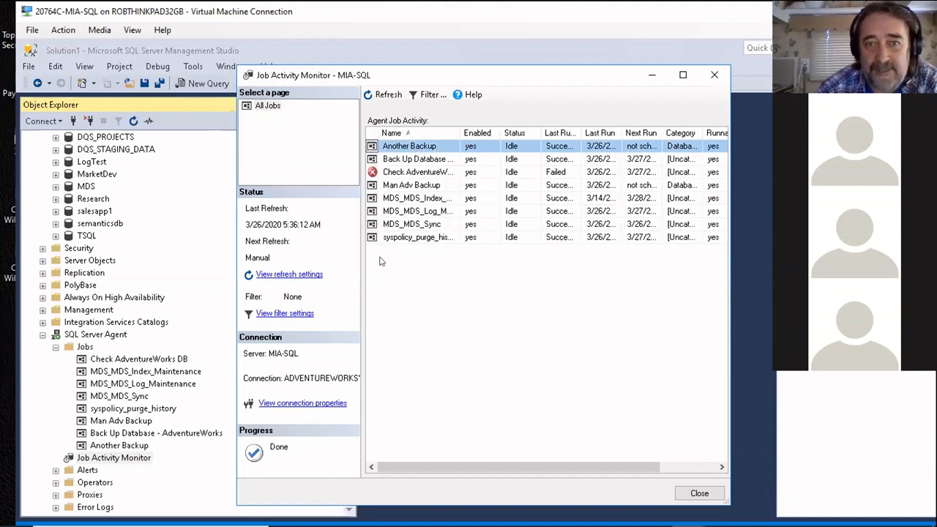
pyautogui.click(419, 188)
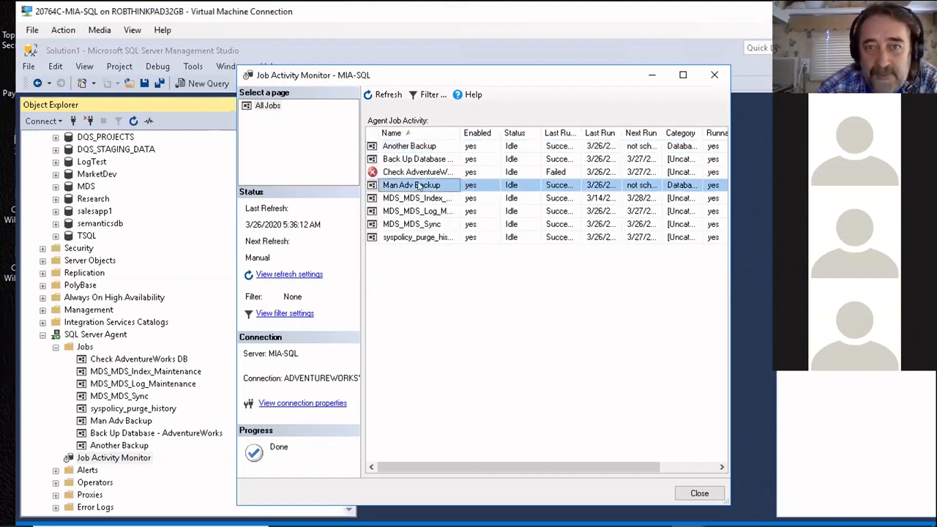
pyautogui.click(421, 161)
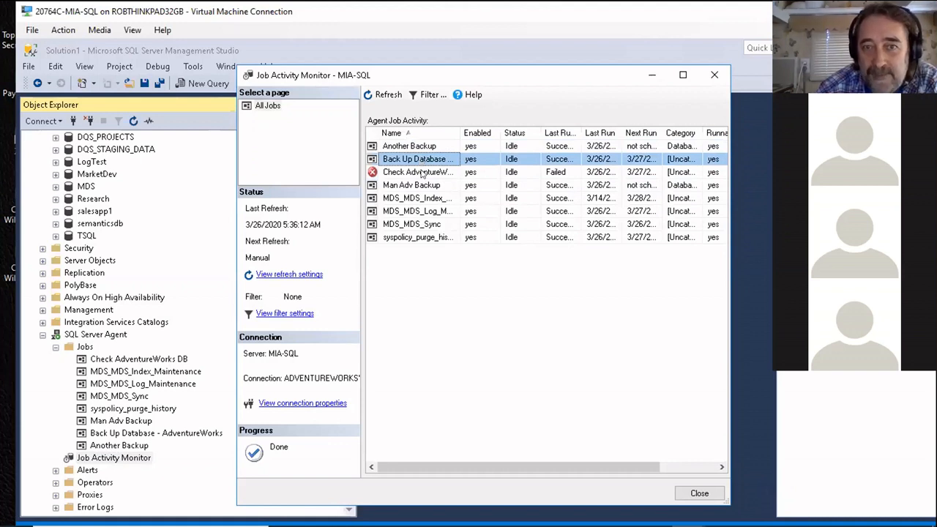
pyautogui.click(422, 172)
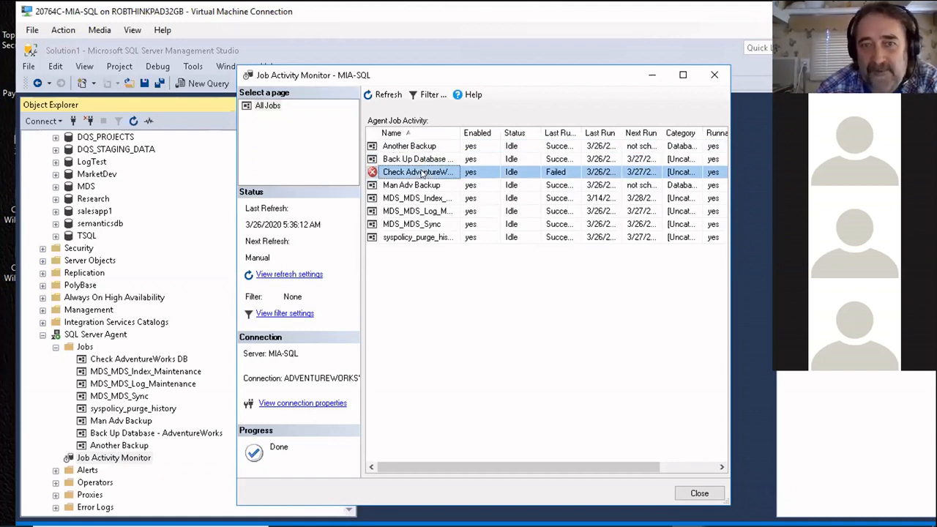
pyautogui.click(424, 148)
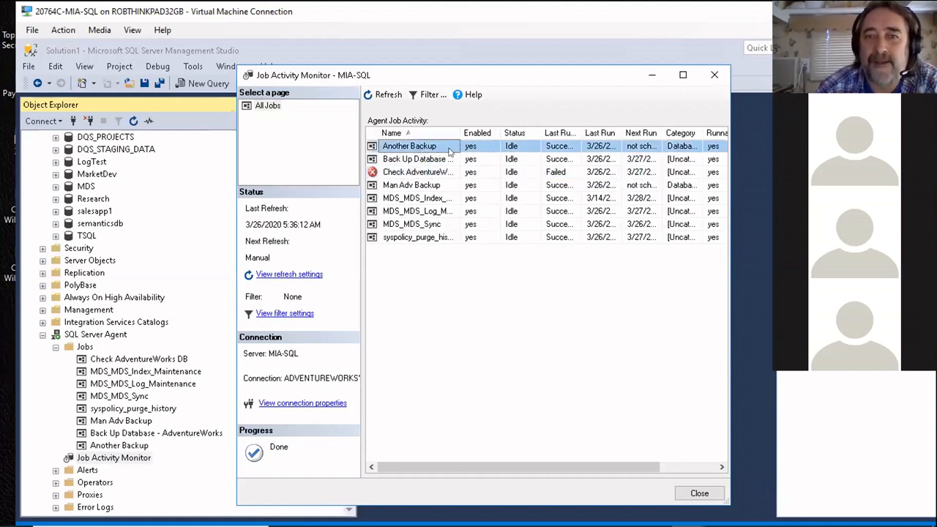
pyautogui.moveTo(554, 467); pyautogui.dragTo(640, 442)
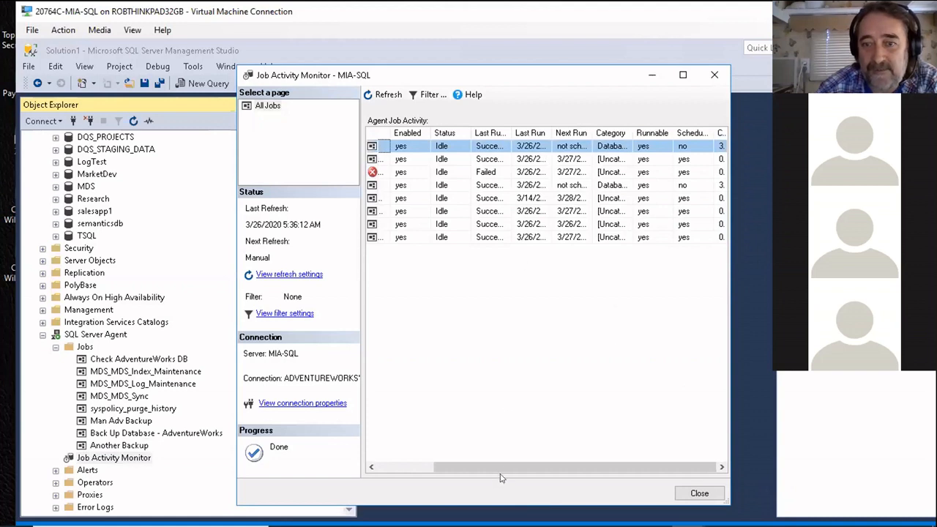
pyautogui.moveTo(502, 468); pyautogui.dragTo(441, 487)
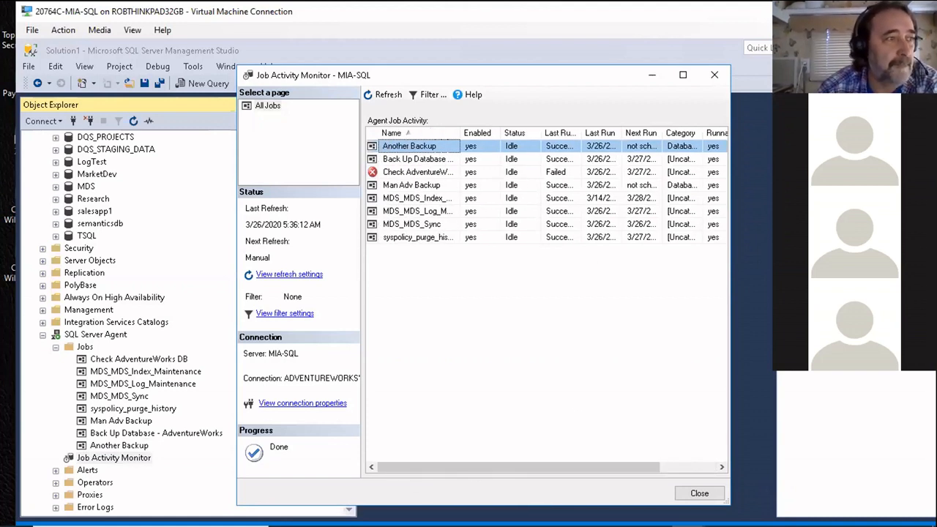
# Step: Reposition the virtual machine window so its own taskbar is reachable, and switch to File Explorer inside the virtual machine
pyautogui.moveTo(596, 525)
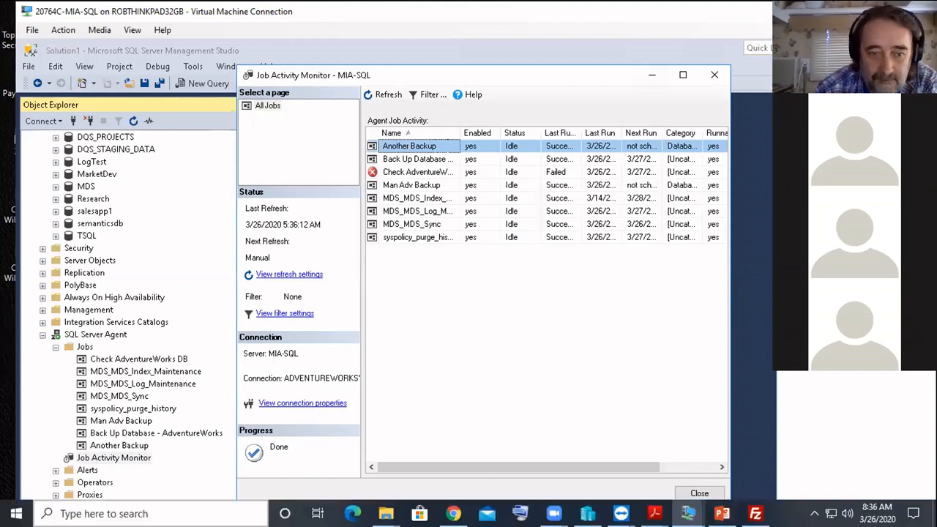
pyautogui.moveTo(385, 513)
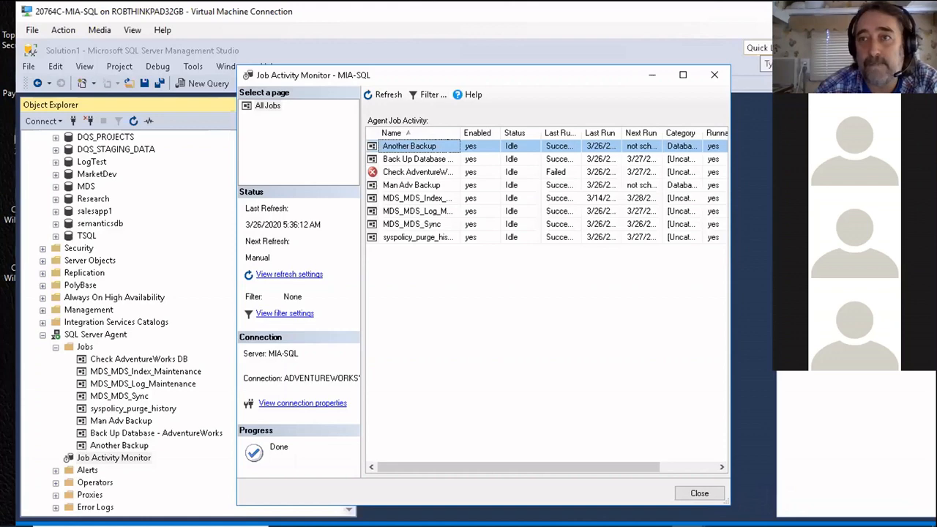
pyautogui.moveTo(769, 18); pyautogui.dragTo(715, 30)
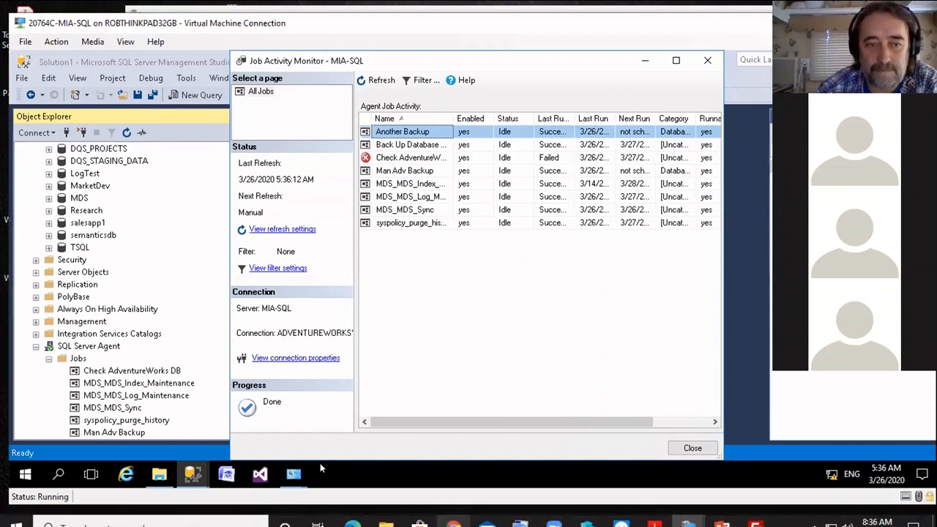
pyautogui.moveTo(189, 500)
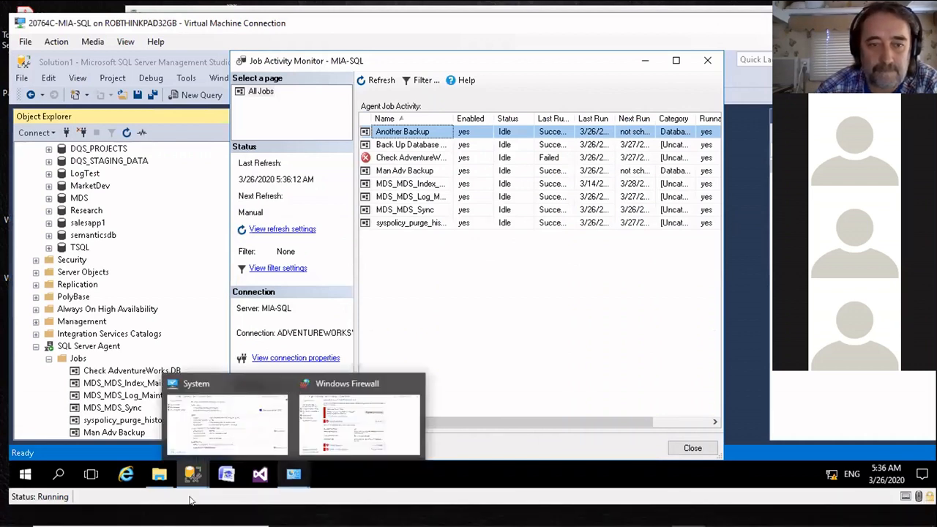
pyautogui.click(157, 477)
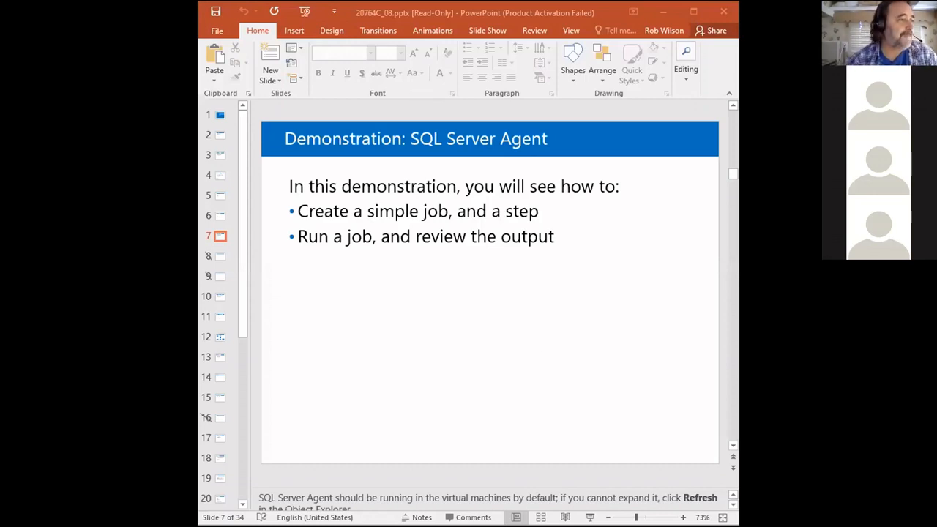
# Step: In the PowerPoint presentation 20764C_08.pptx, advance past the hidden slides to slide 10, "Lesson 2: Working with SQL Server Agent"
pyautogui.click(732, 469)
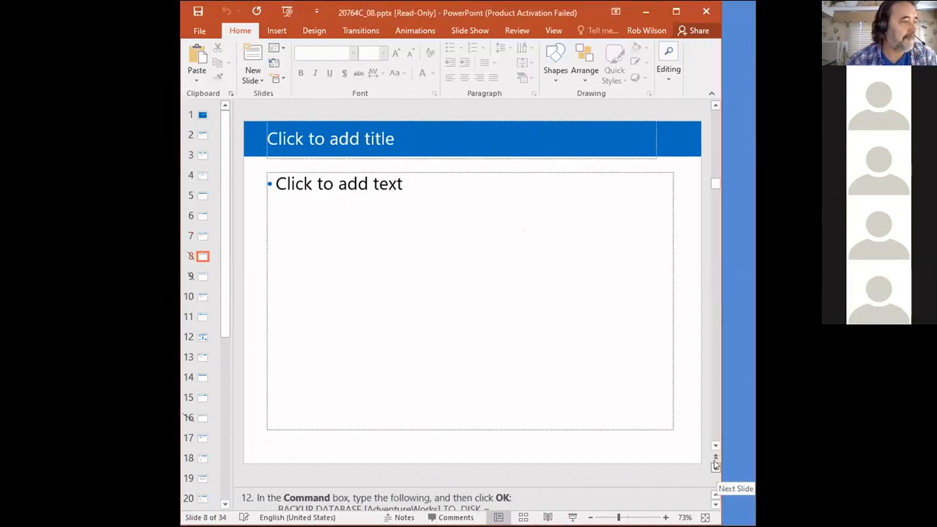
pyautogui.doubleClick(715, 465)
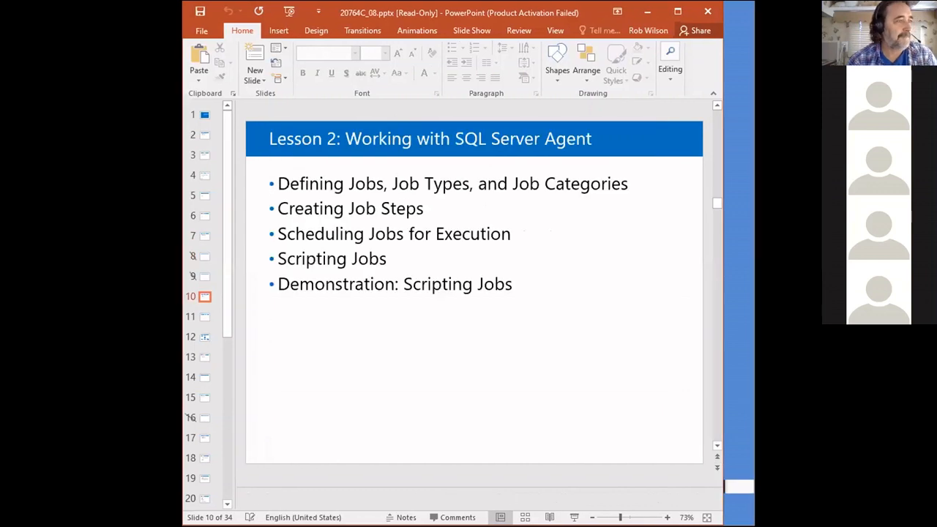
pyautogui.hotkey('alt', 'Tab')
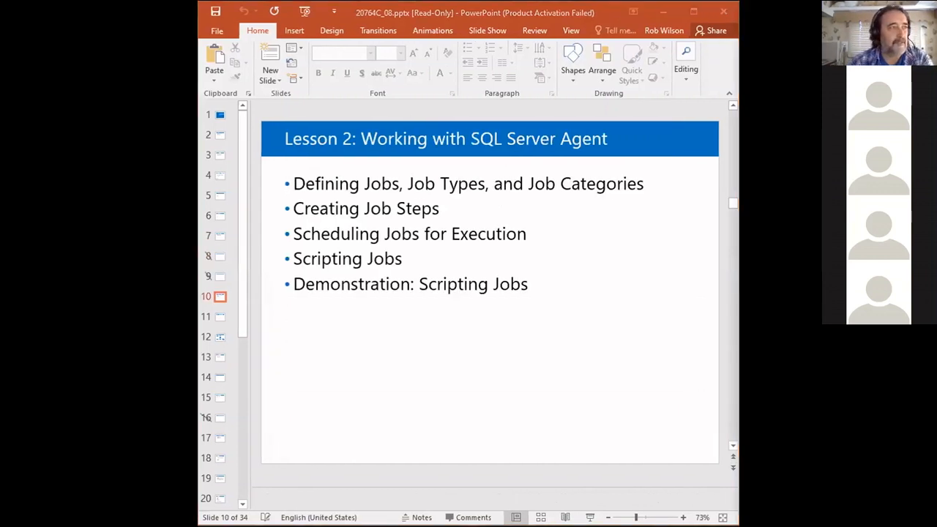
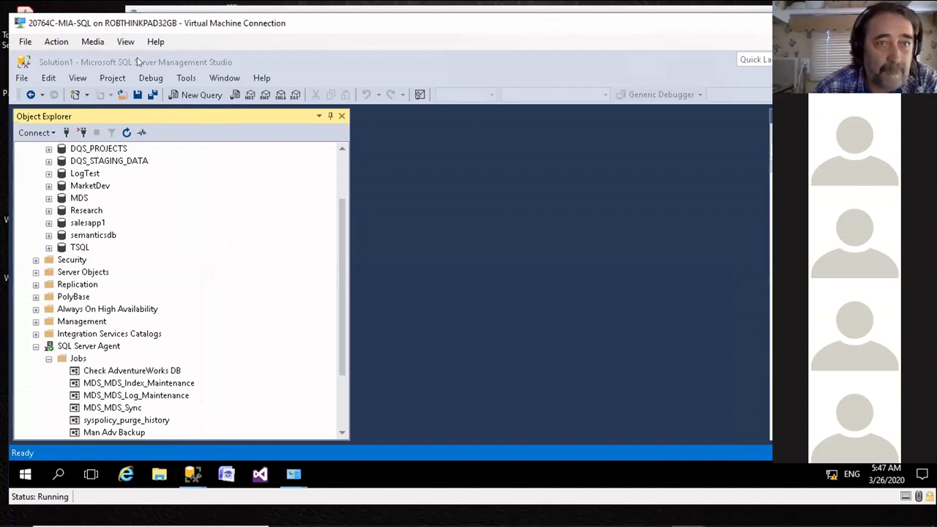
# Step: Open the database backup task for the AdventureWorks database
pyautogui.scroll(2, 249, 261)
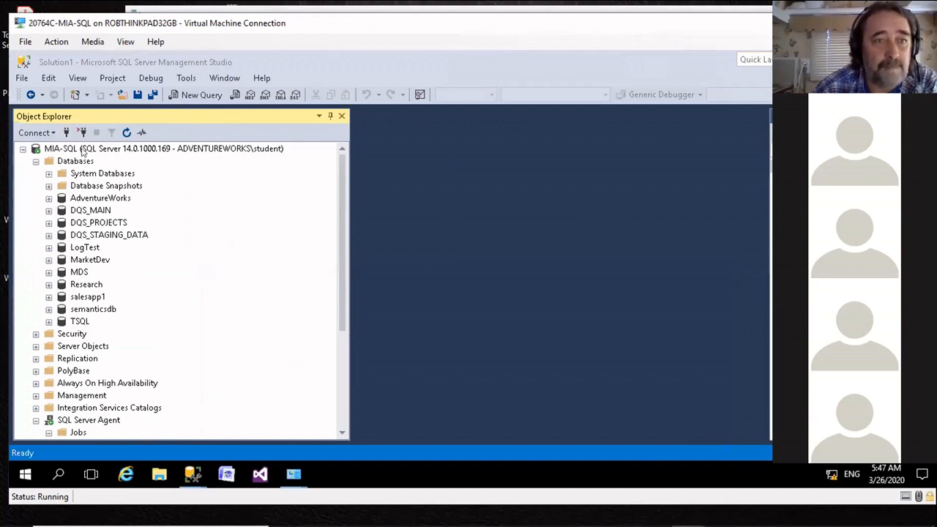
pyautogui.click(83, 149)
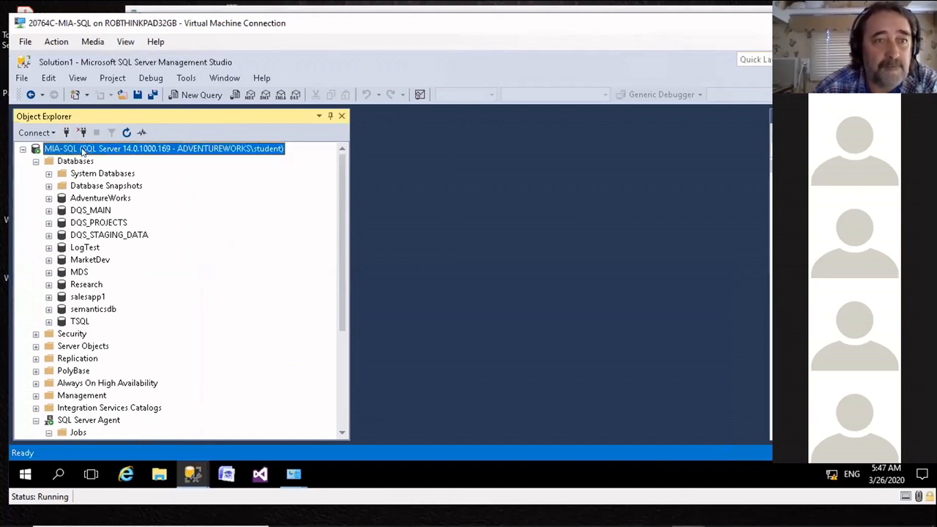
pyautogui.rightClick(74, 198)
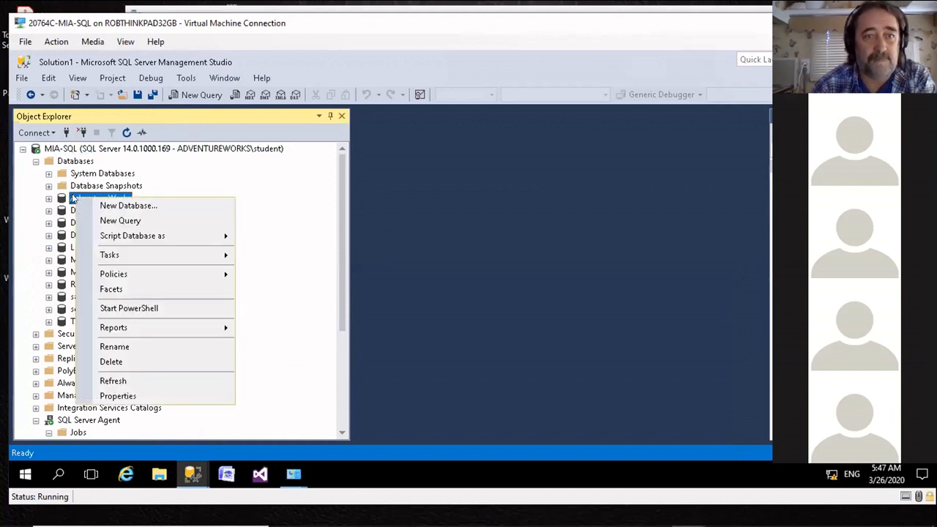
pyautogui.moveTo(134, 258)
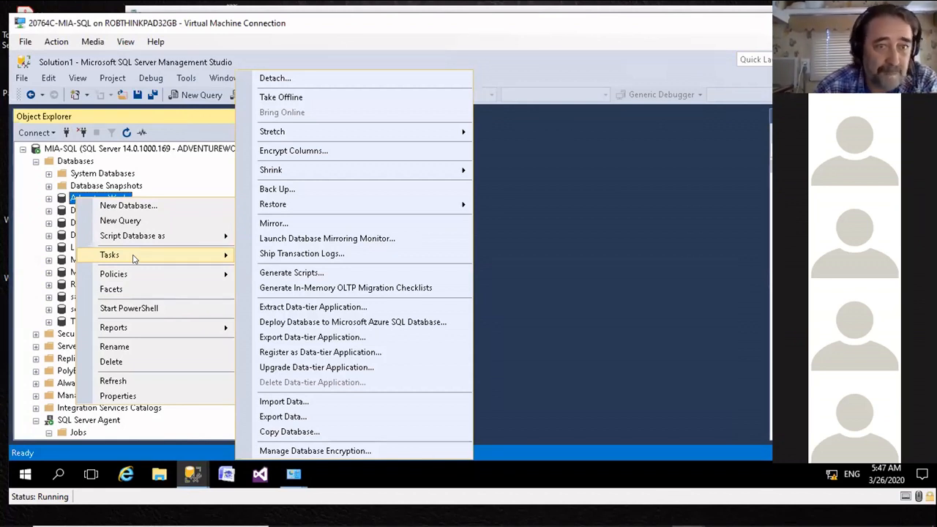
pyautogui.click(301, 190)
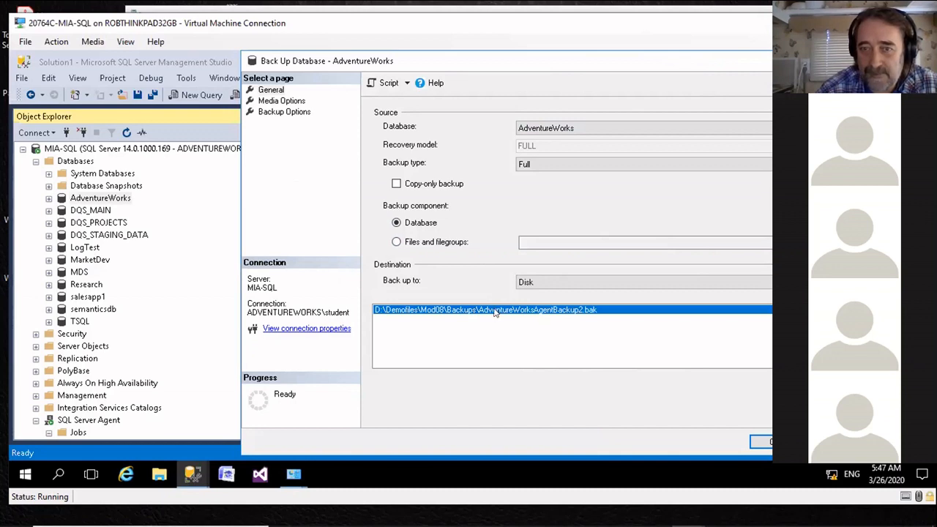
# Step: Replace the backup destination with D:\Demofiles\Mod08\Backups\AdventureWorksScript2.bak and run the full backup
pyautogui.click(845, 334)
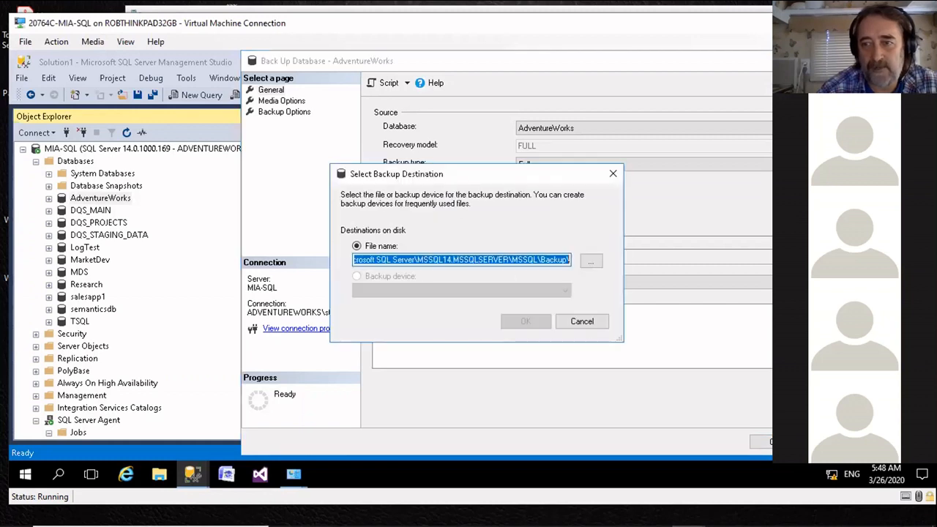
pyautogui.rightClick(393, 258)
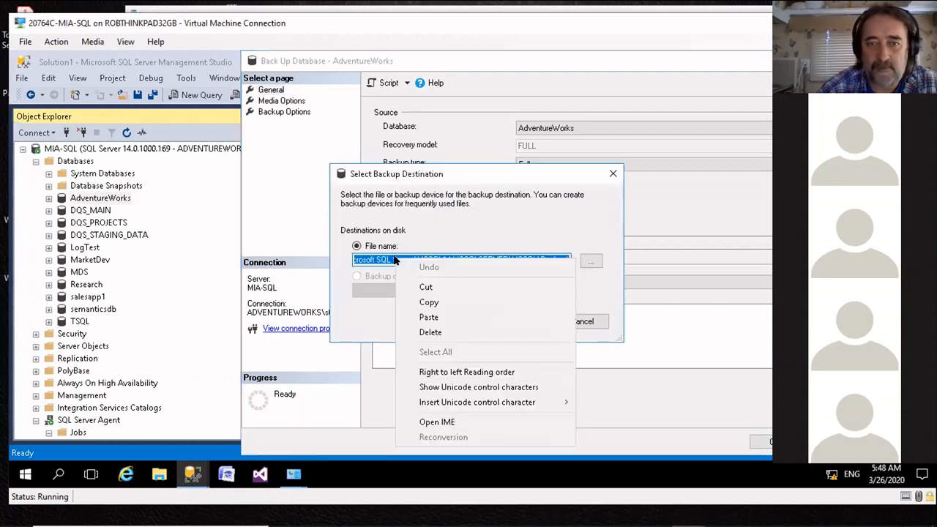
pyautogui.click(428, 316)
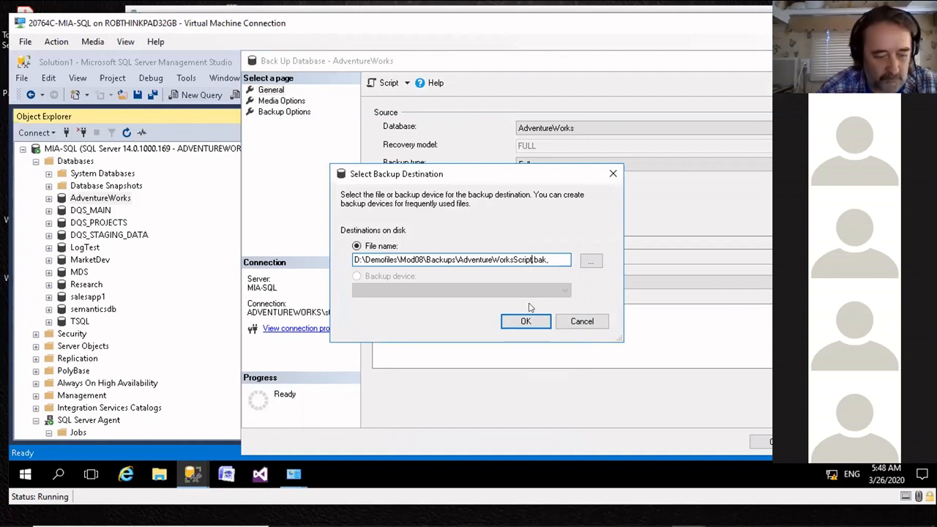
pyautogui.write('2')
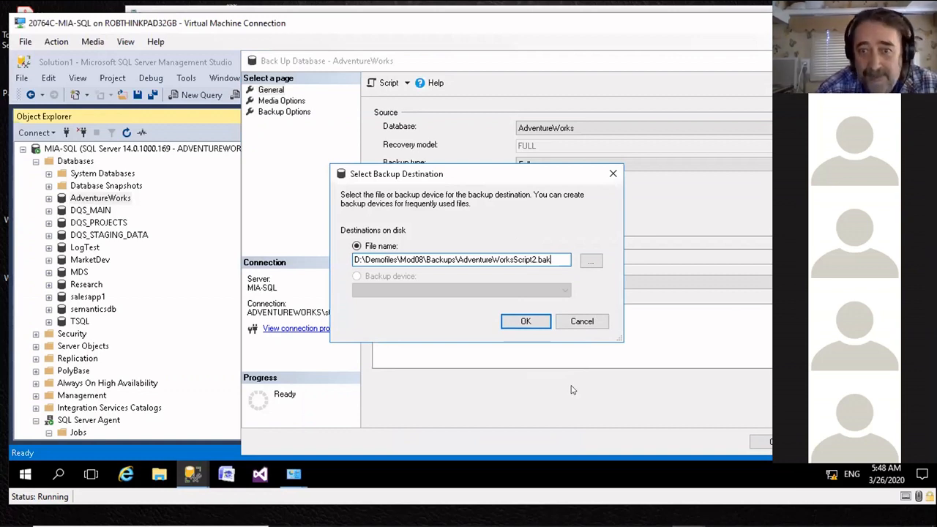
pyautogui.click(525, 322)
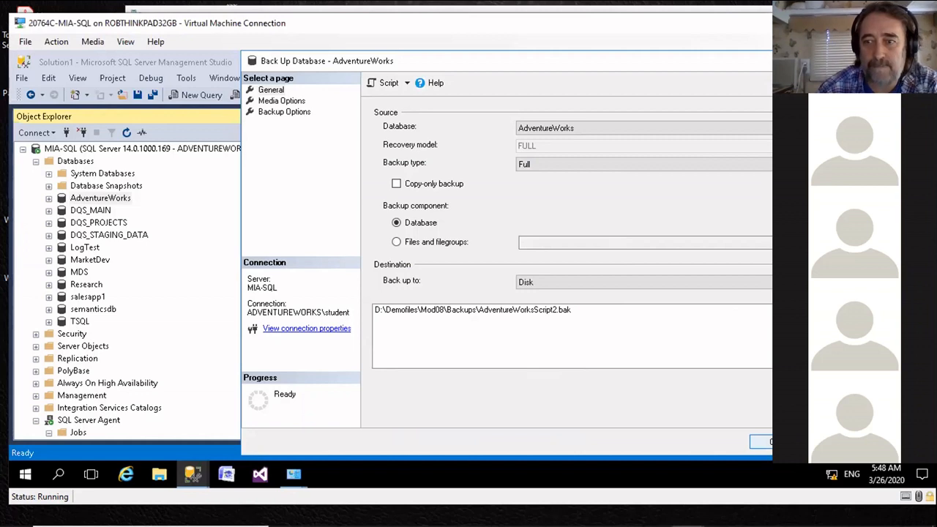
pyautogui.click(761, 441)
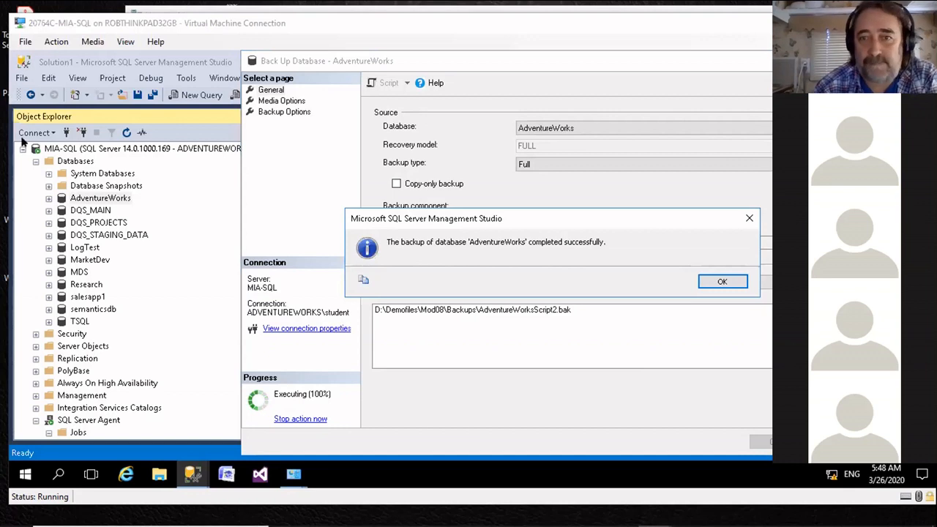
pyautogui.click(721, 282)
# Step: Switch to File Explorer, check the backup files in D:\Demofiles\Mod08\Backups, and return to Management Studio
pyautogui.click(151, 479)
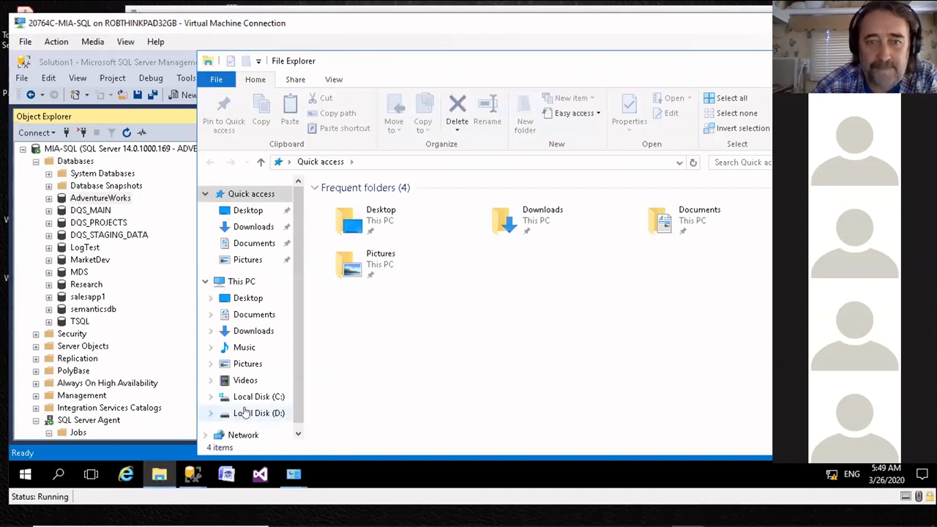
pyautogui.click(245, 413)
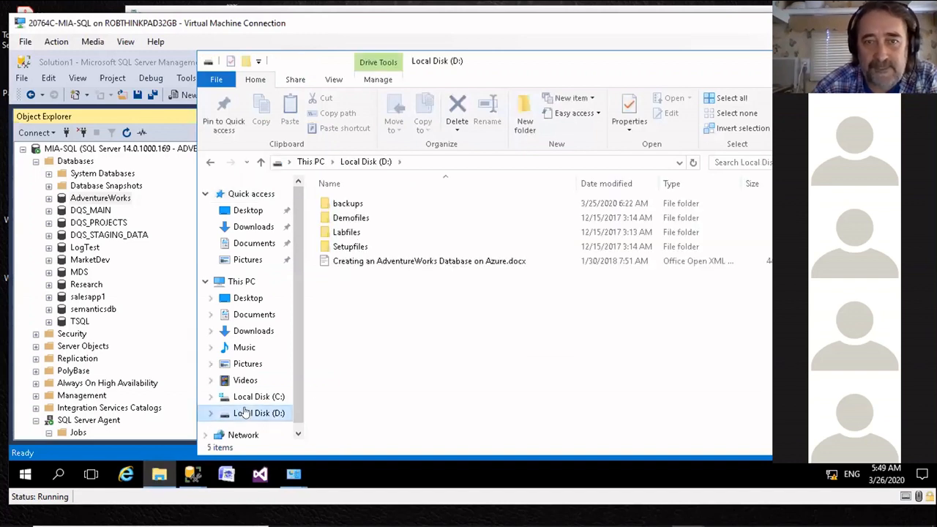
pyautogui.doubleClick(344, 217)
pyautogui.doubleClick(337, 305)
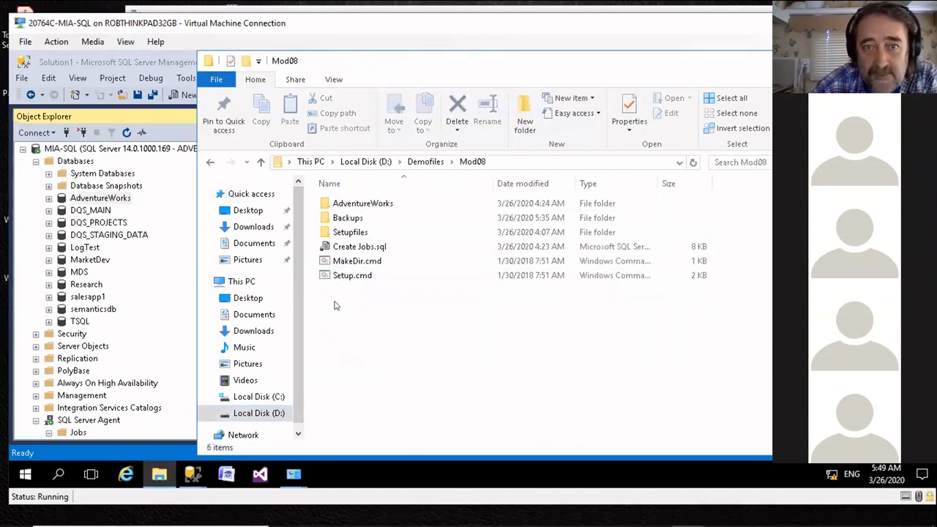
pyautogui.doubleClick(339, 217)
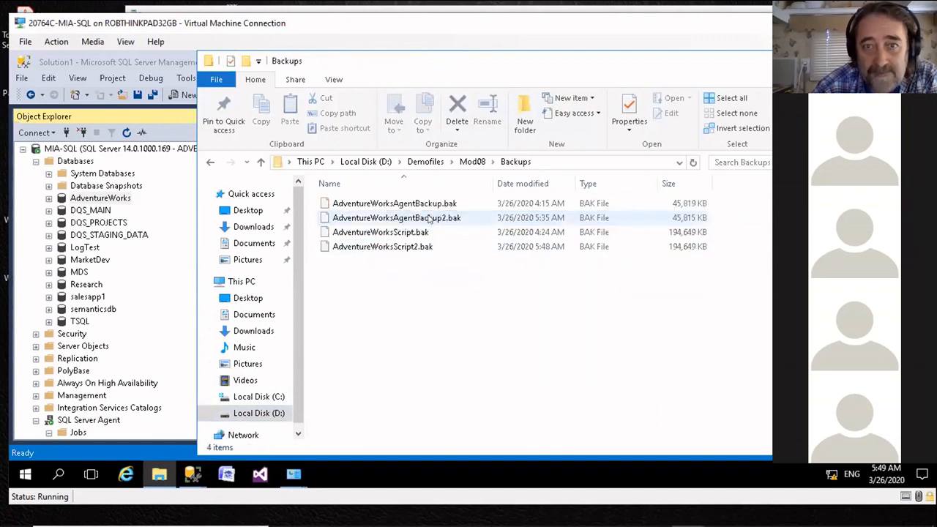
pyautogui.click(765, 61)
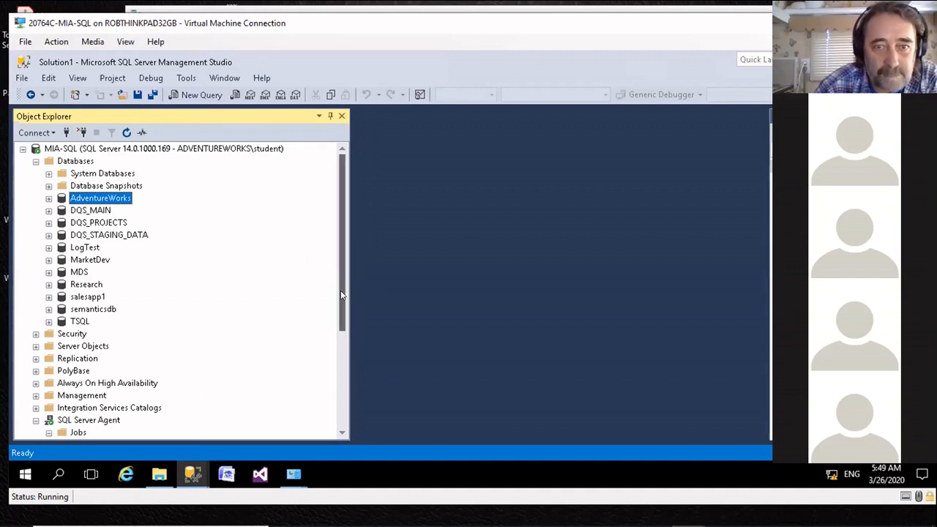
# Step: Script the AdventureWorks backup action to a new agent job named "Back Up Database - AdventureWorks2"
pyautogui.scroll(-3, 343, 307)
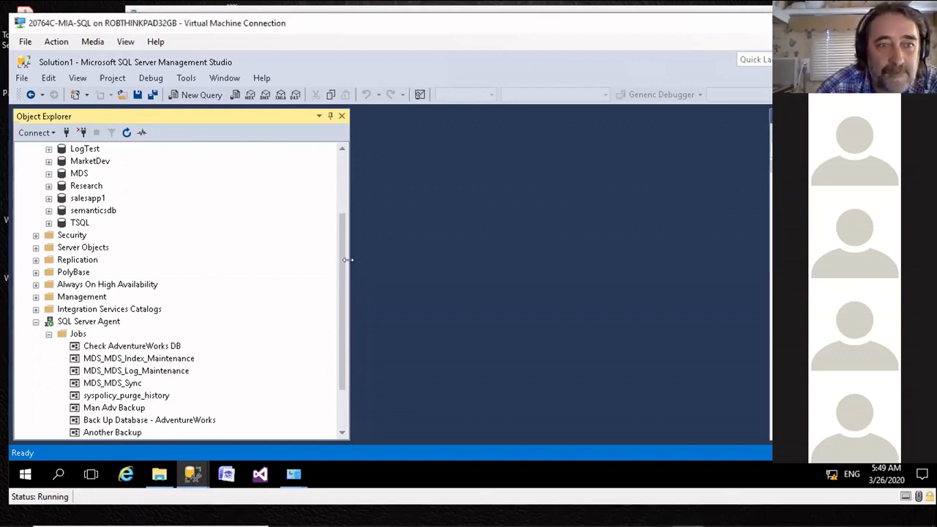
pyautogui.moveTo(340, 269); pyautogui.dragTo(343, 229)
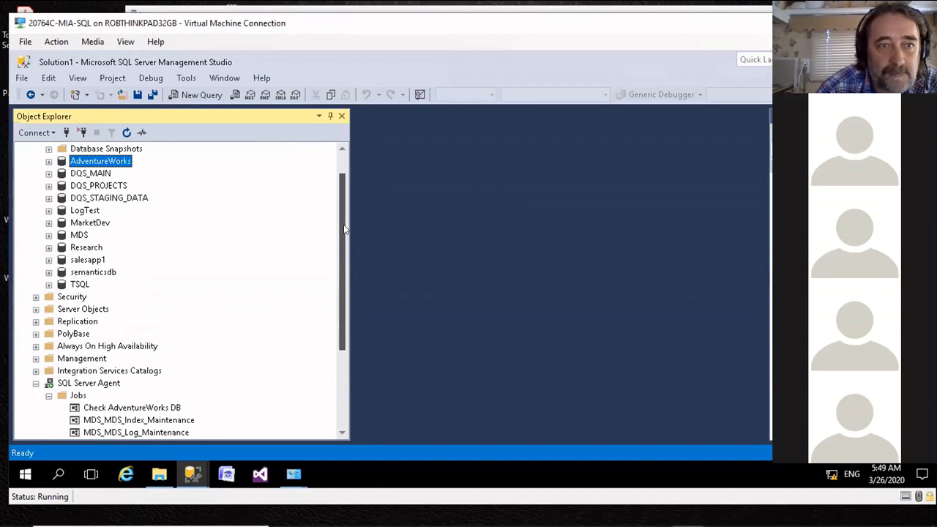
pyautogui.rightClick(90, 162)
pyautogui.moveTo(134, 218)
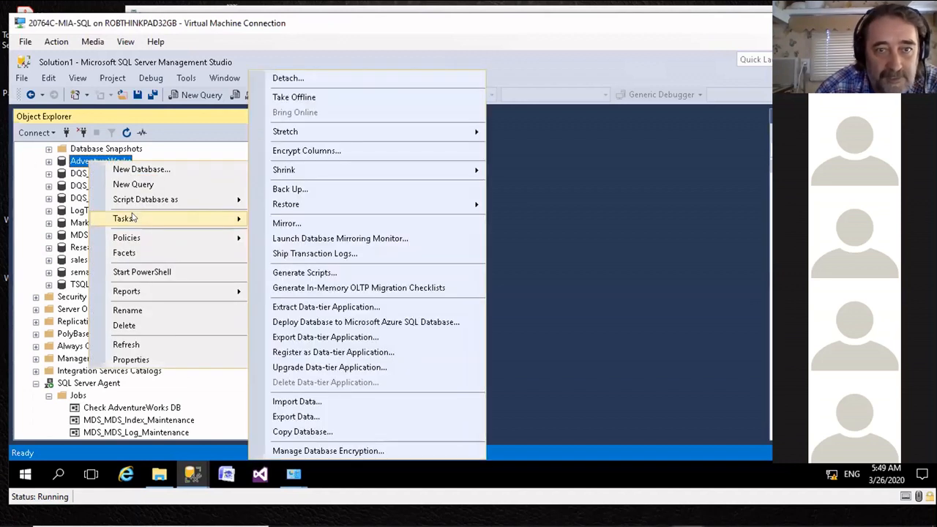
pyautogui.click(296, 189)
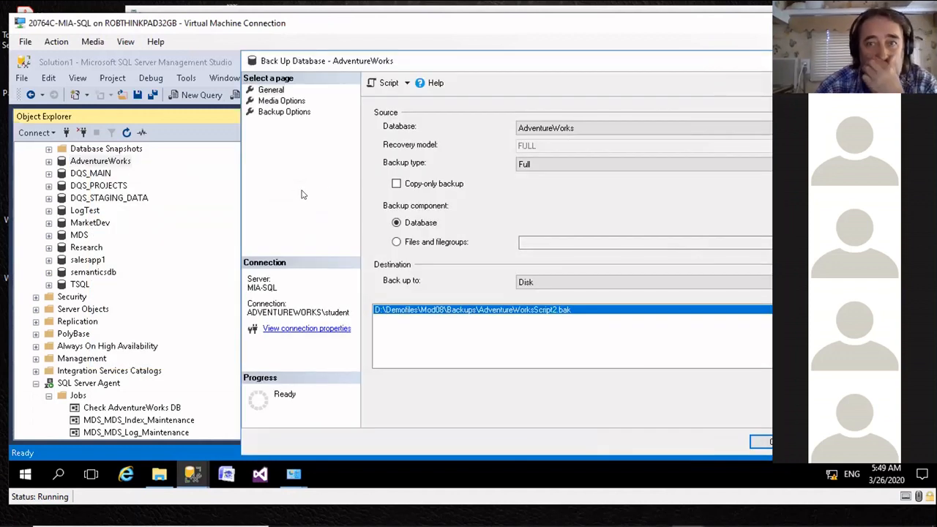
pyautogui.click(406, 84)
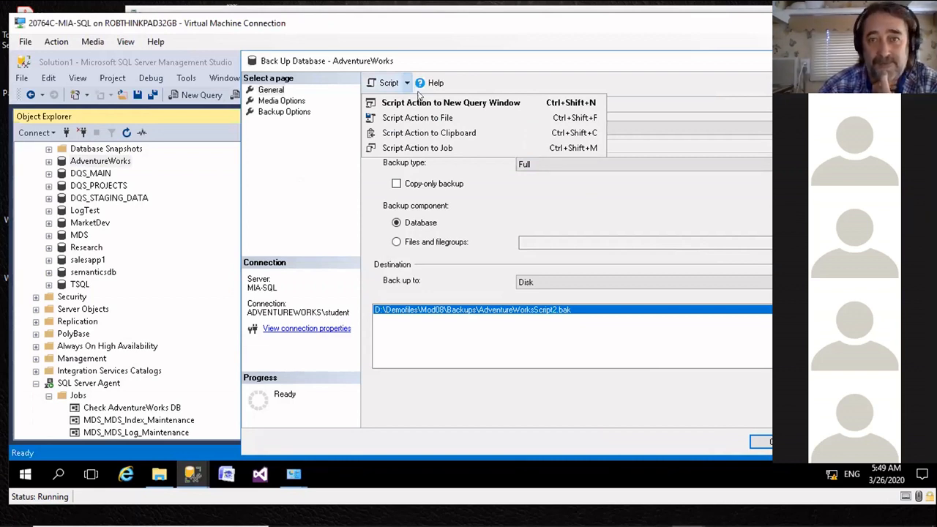
pyautogui.click(432, 148)
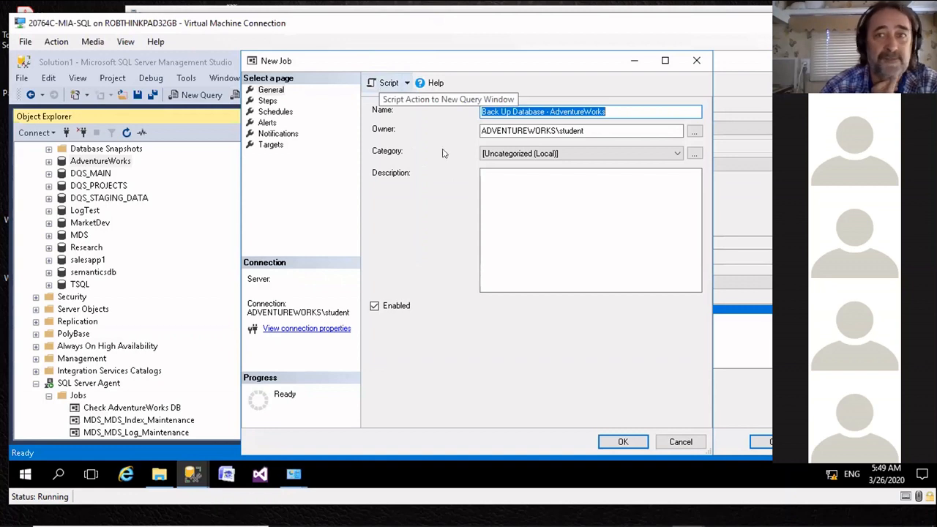
pyautogui.click(609, 109)
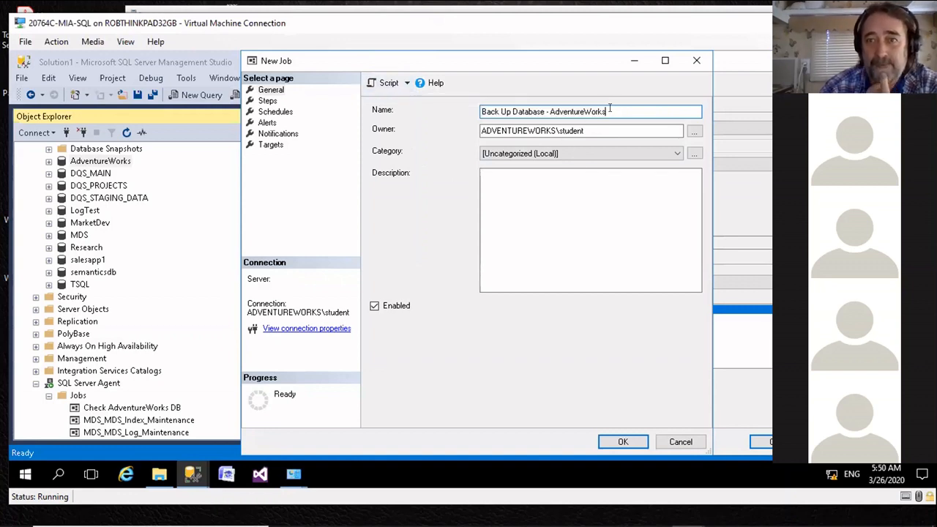
pyautogui.write('2')
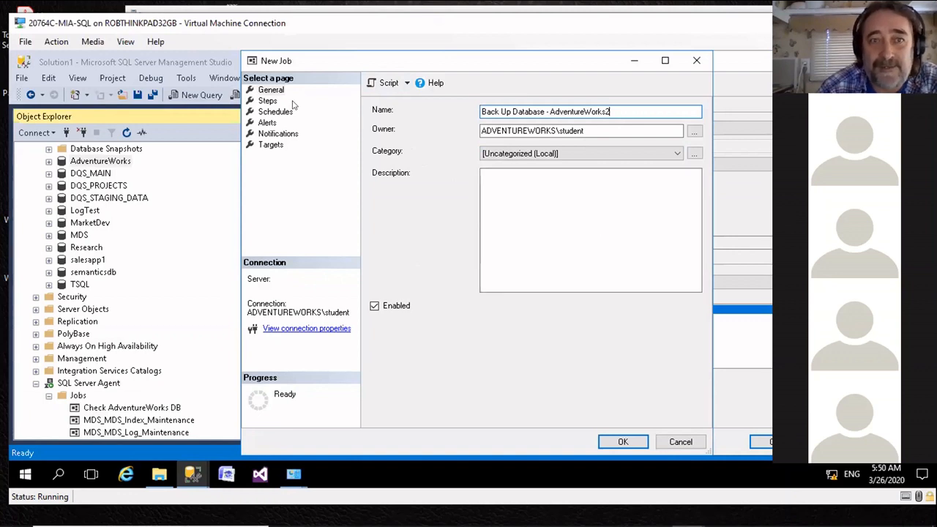
# Step: Show the new job's step list and resize its columns to read the full step type
pyautogui.click(263, 101)
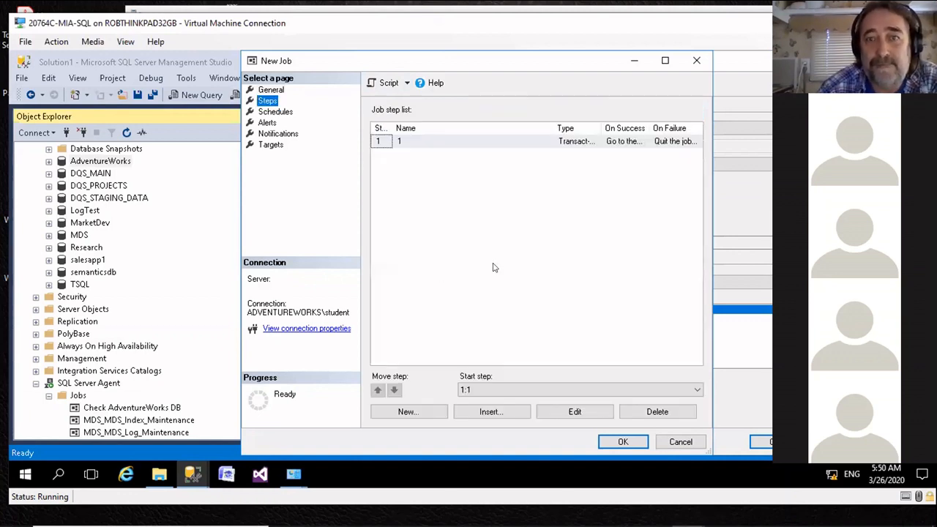
pyautogui.moveTo(553, 125); pyautogui.dragTo(455, 148)
pyautogui.moveTo(504, 124); pyautogui.dragTo(567, 123)
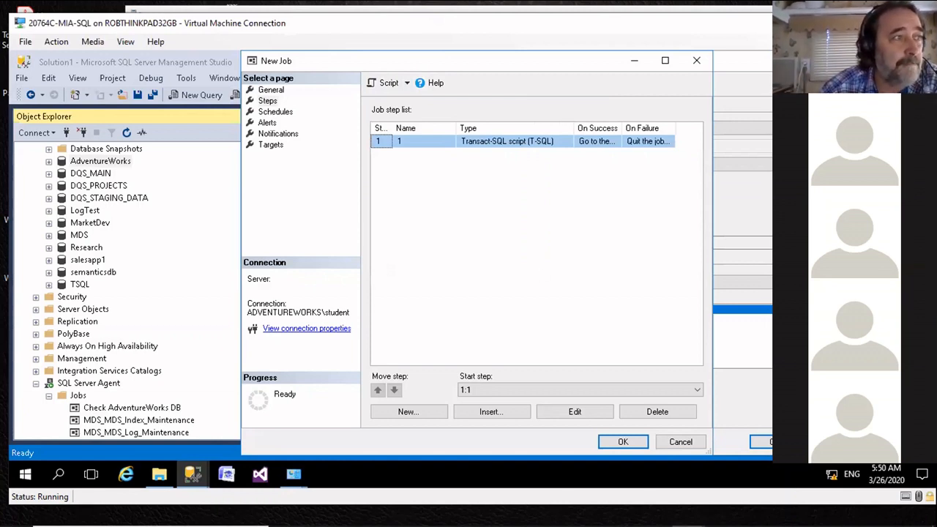
# Step: Start a new schedule for the job and name it Backup2
pyautogui.click(272, 112)
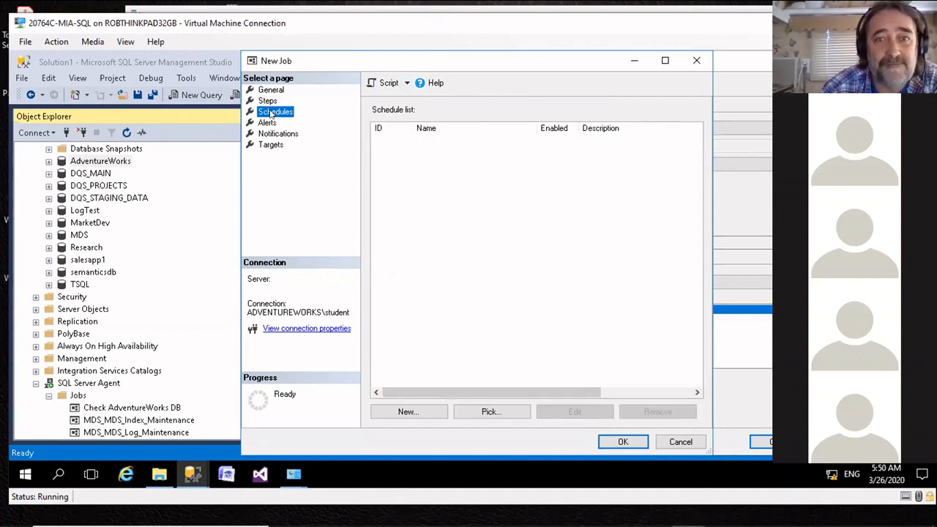
pyautogui.click(409, 412)
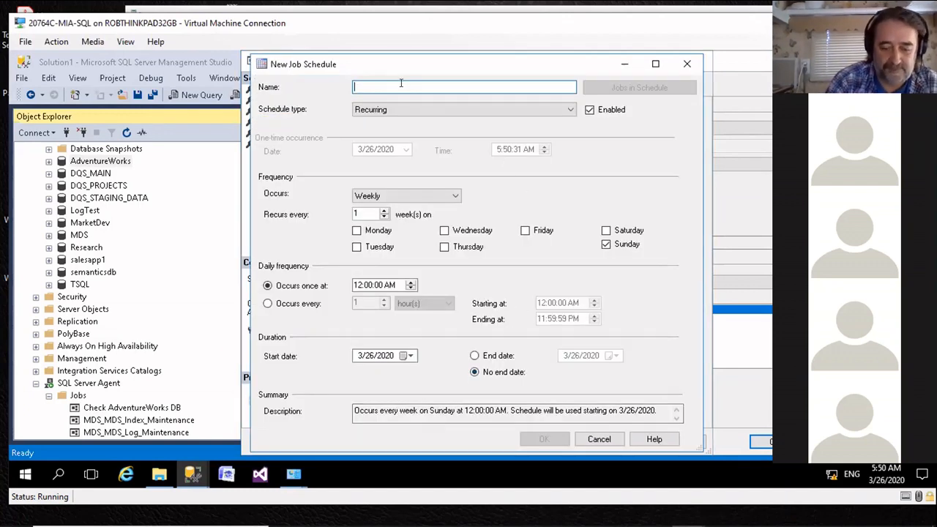
pyautogui.write('Black')
pyautogui.press('BackSpace')
pyautogui.press('BackSpace')
pyautogui.press('BackSpace')
pyautogui.press('BackSpace')
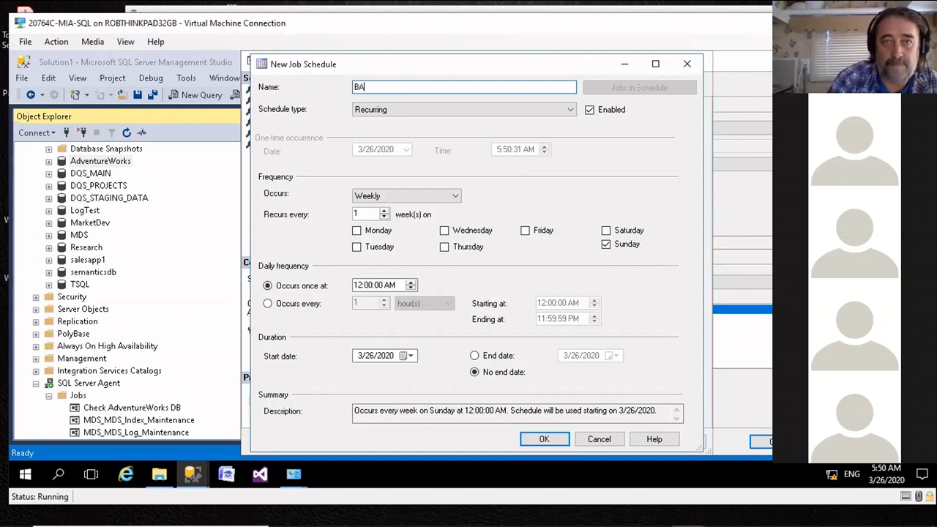
pyautogui.write('ackup2')
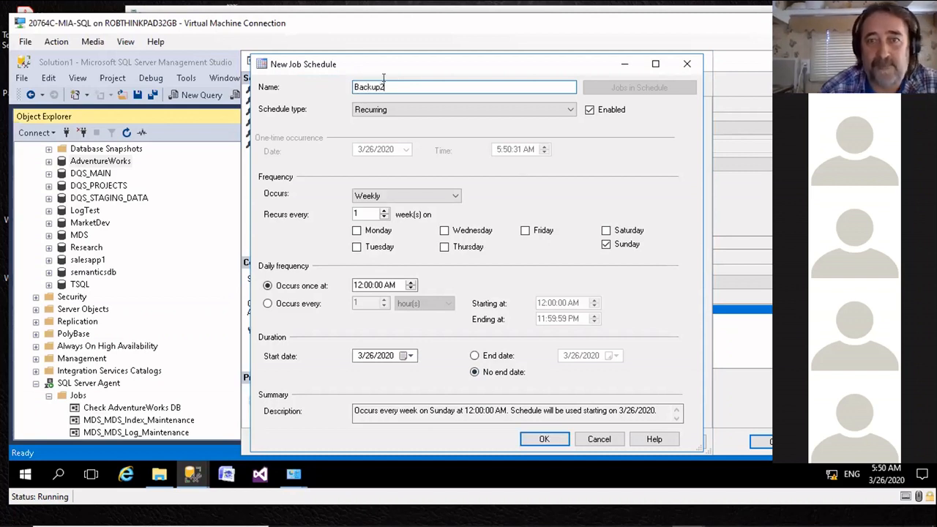
# Step: Add Monday through Friday to the weekly Backup2 schedule and save the schedule to the job
pyautogui.click(357, 230)
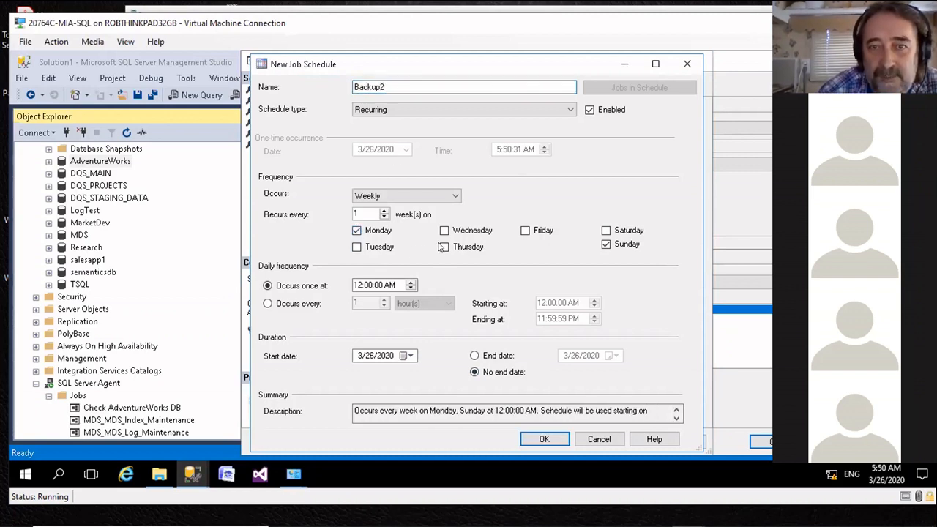
pyautogui.click(444, 230)
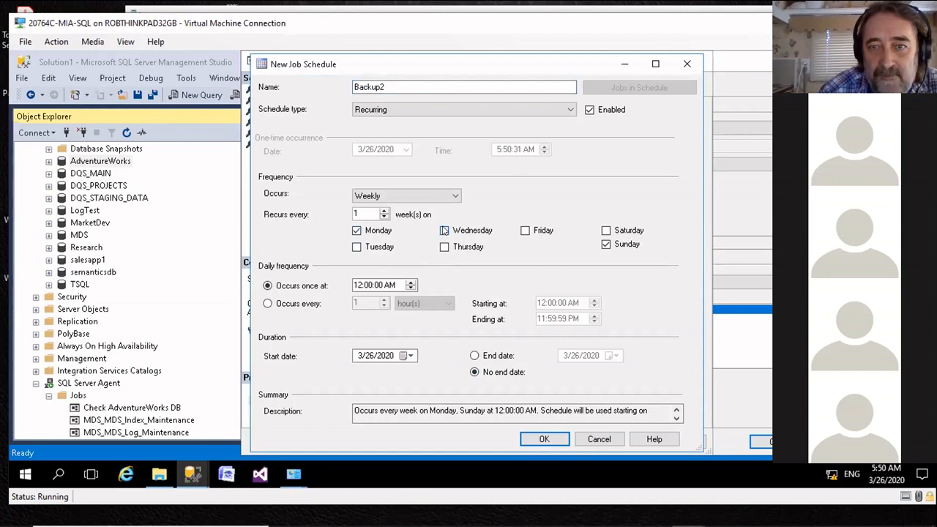
pyautogui.click(357, 246)
pyautogui.click(445, 247)
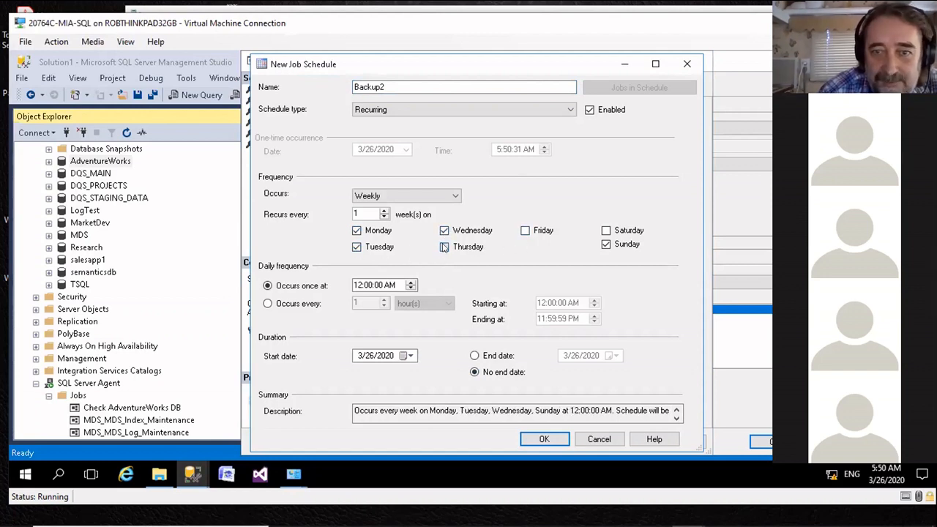
pyautogui.click(524, 230)
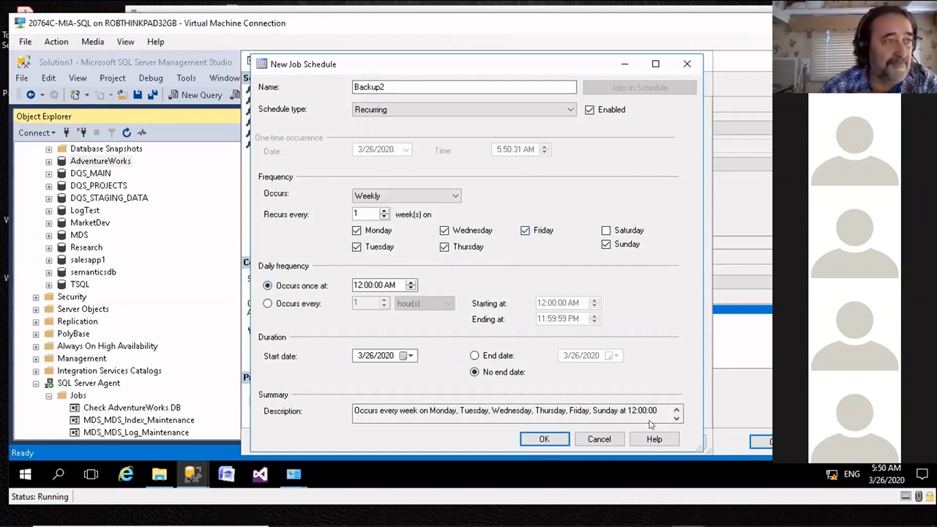
pyautogui.click(545, 439)
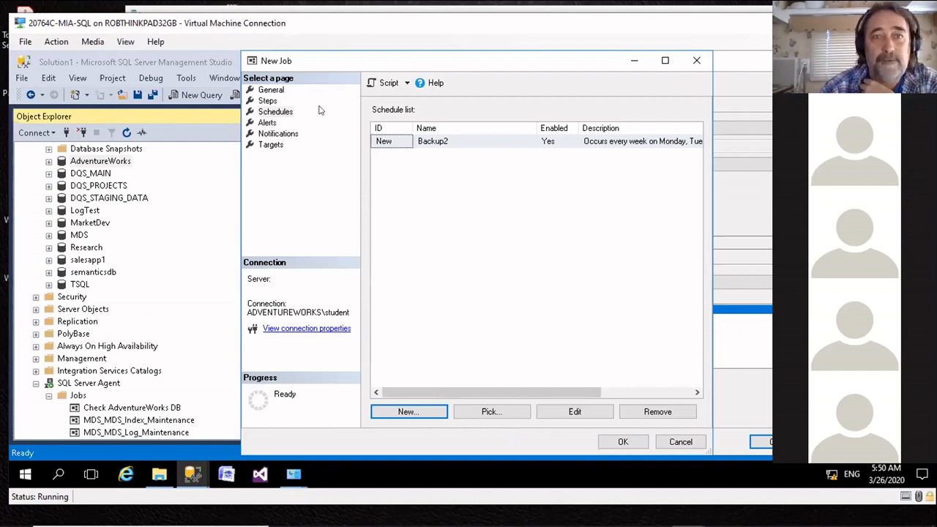
# Step: Review the job's alert and notification options, create the job, and close the Back Up Database dialog
pyautogui.click(275, 125)
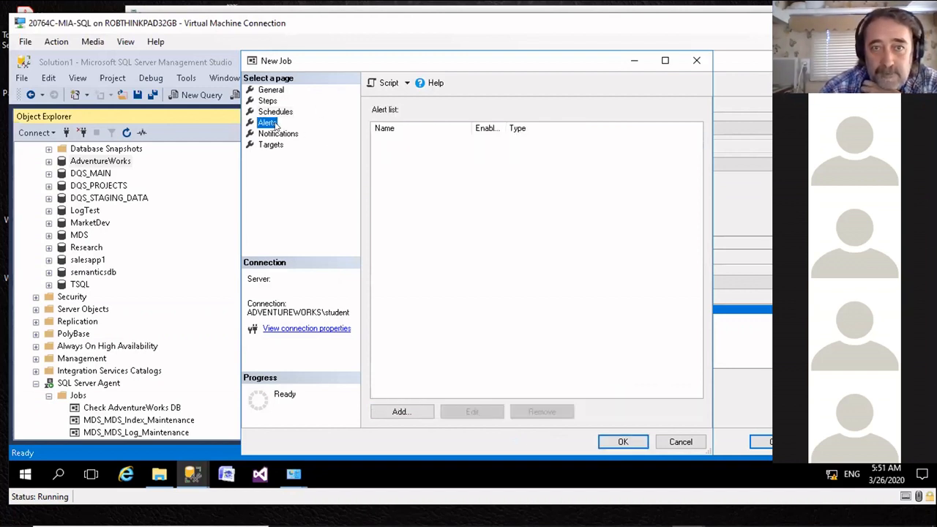
pyautogui.click(270, 112)
pyautogui.click(277, 134)
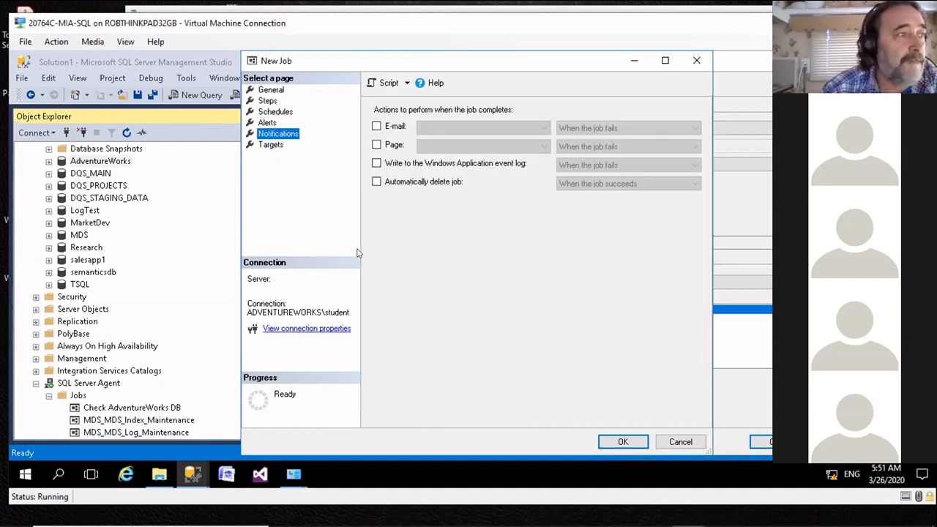
pyautogui.click(621, 440)
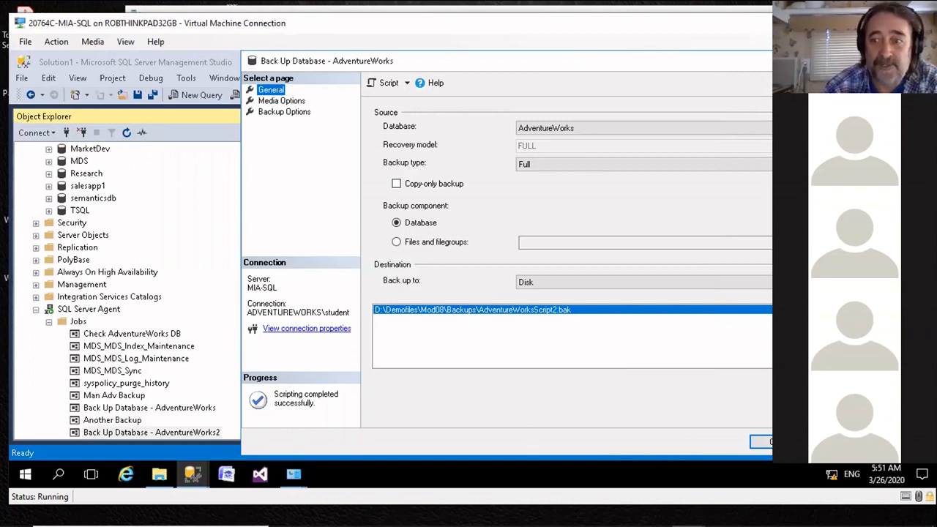
pyautogui.press('Escape')
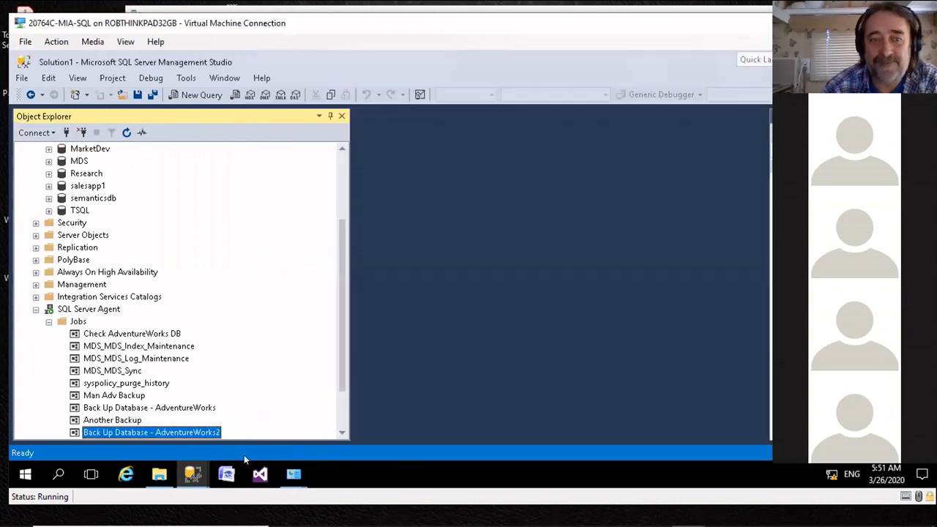
pyautogui.scroll(-1, 146, 423)
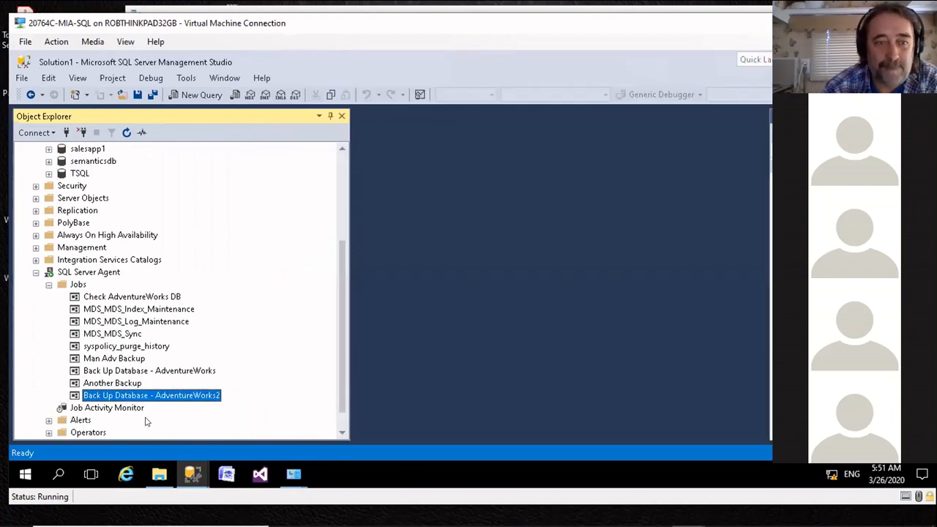
pyautogui.click(113, 384)
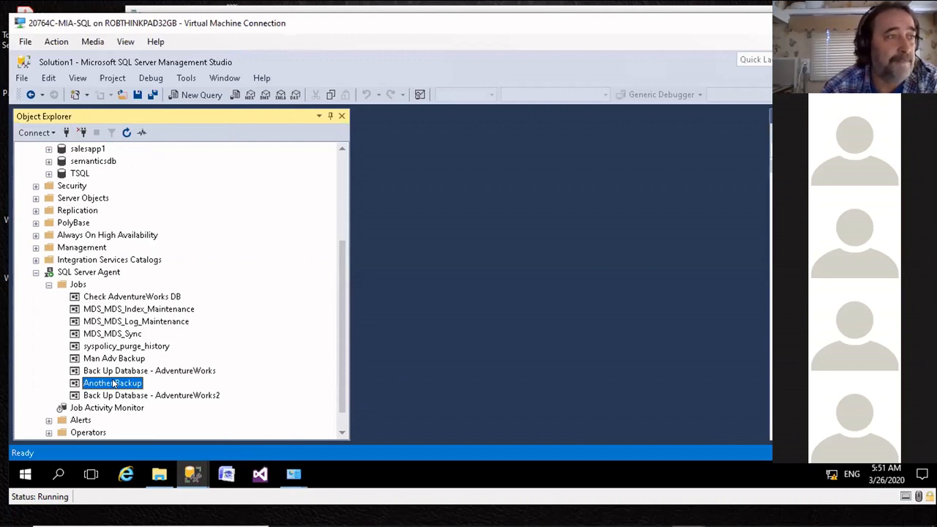
pyautogui.rightClick(114, 384)
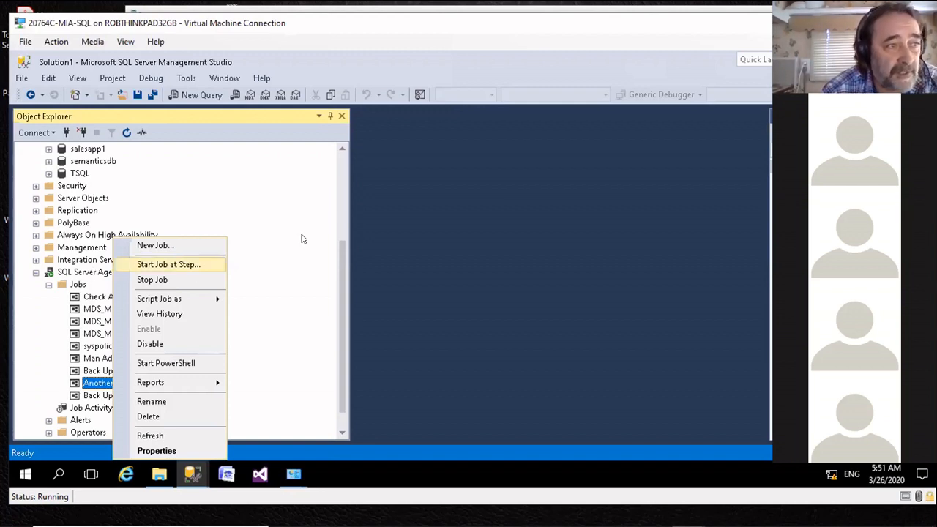
pyautogui.click(291, 128)
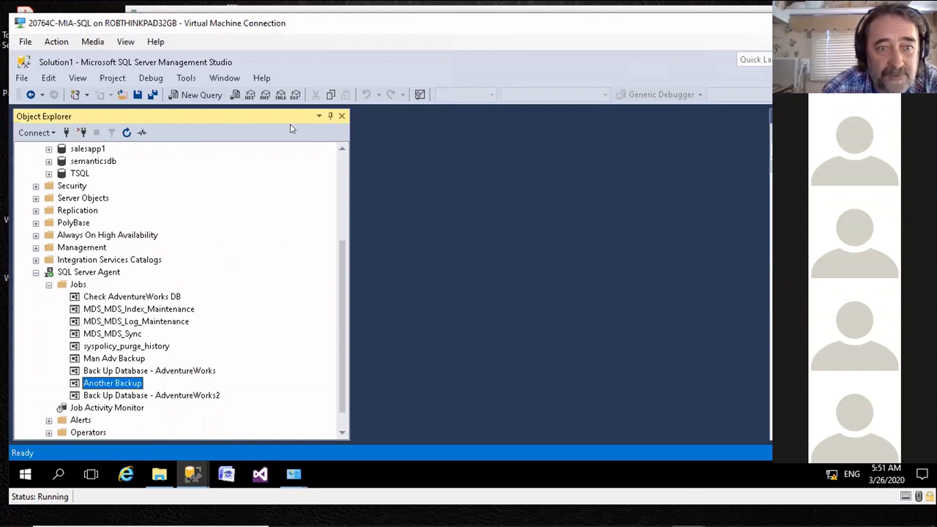
# Step: Script the Check AdventureWorks DB job as a CREATE script to the clipboard
pyautogui.click(123, 298)
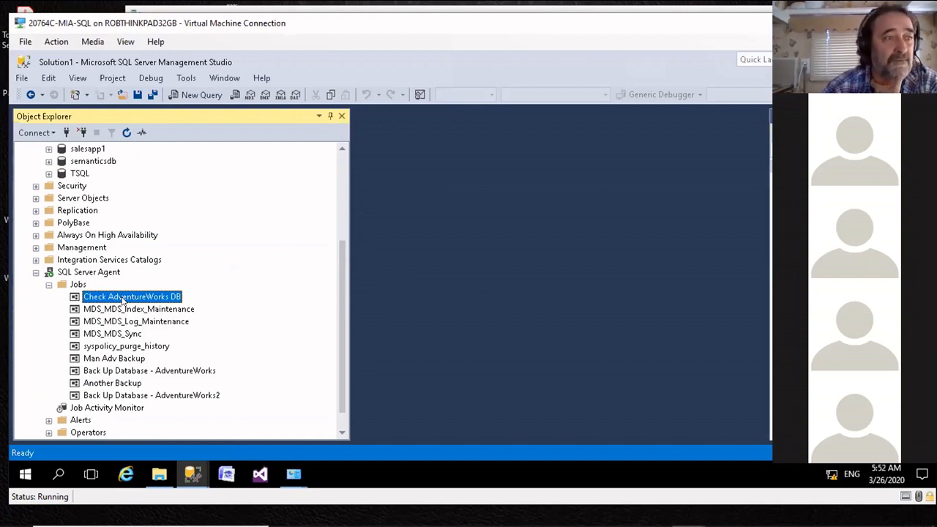
pyautogui.rightClick(123, 300)
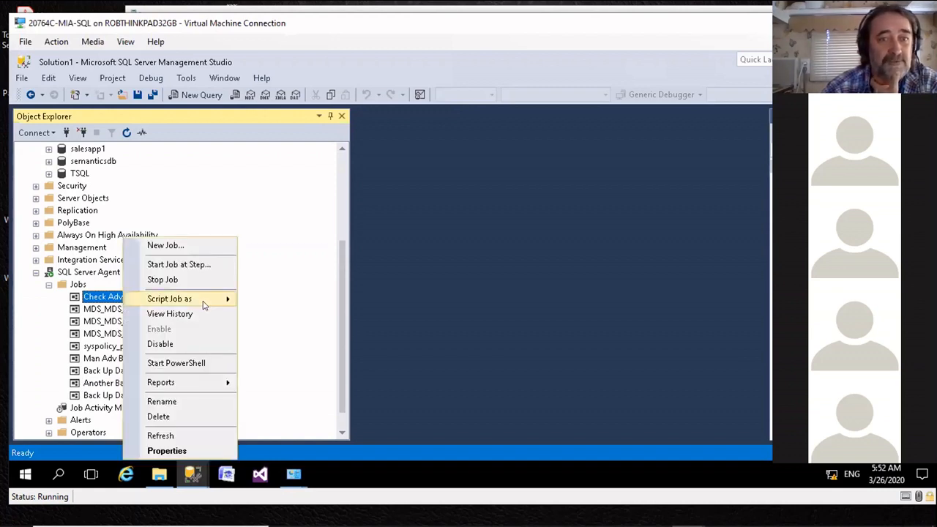
pyautogui.moveTo(213, 303)
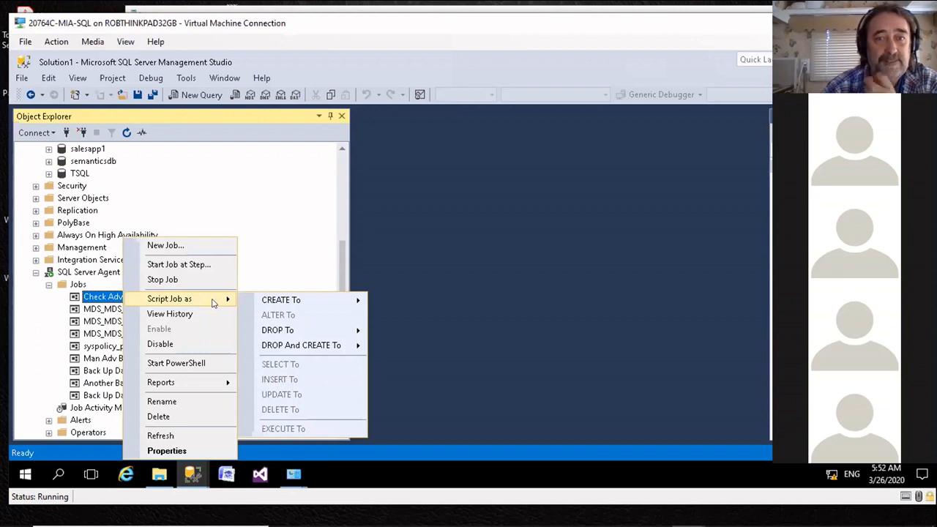
pyautogui.moveTo(276, 305)
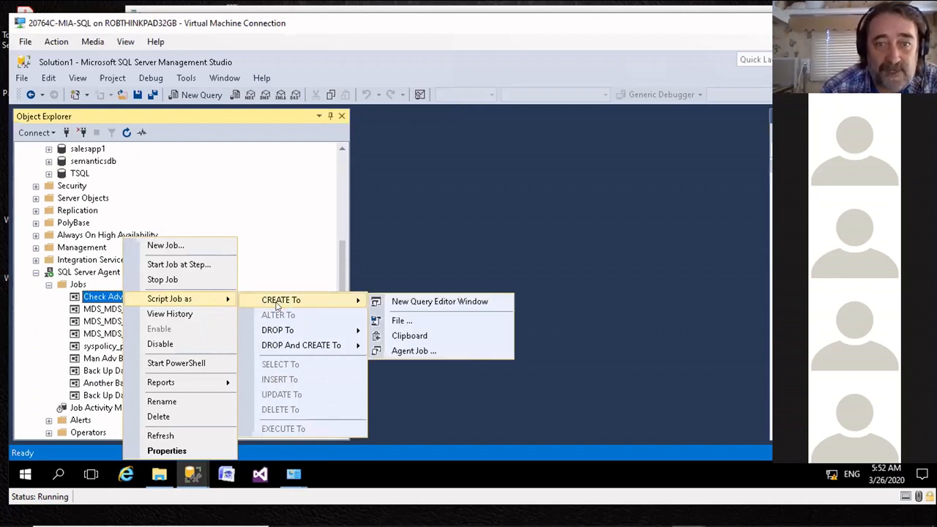
pyautogui.click(406, 336)
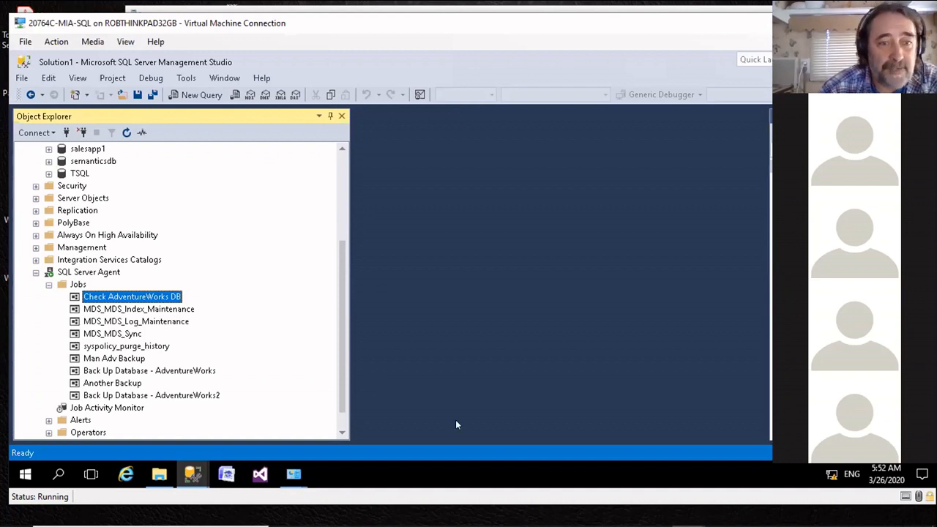
pyautogui.click(124, 383)
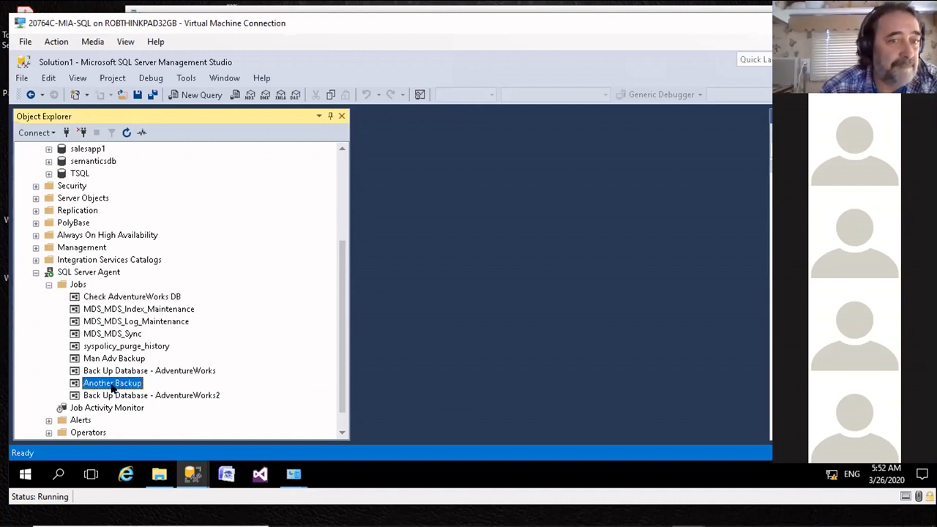
pyautogui.doubleClick(82, 383)
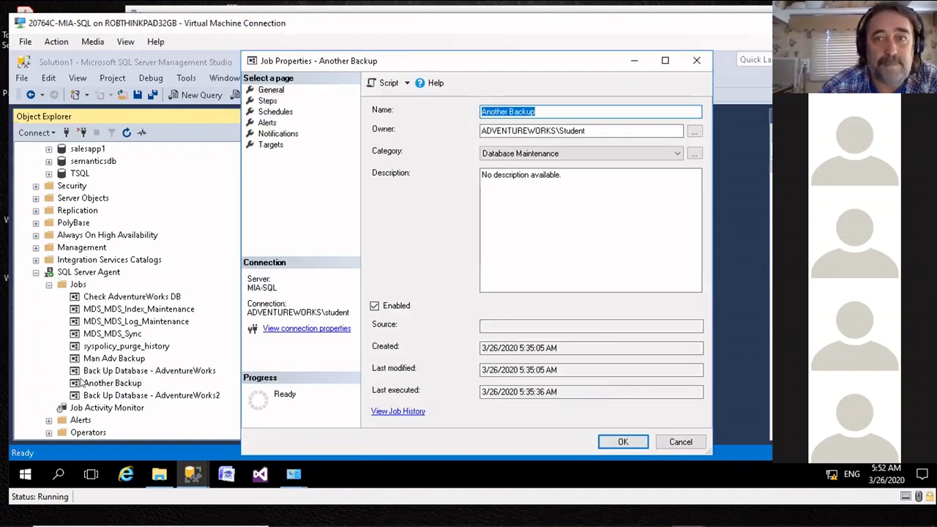
pyautogui.click(683, 443)
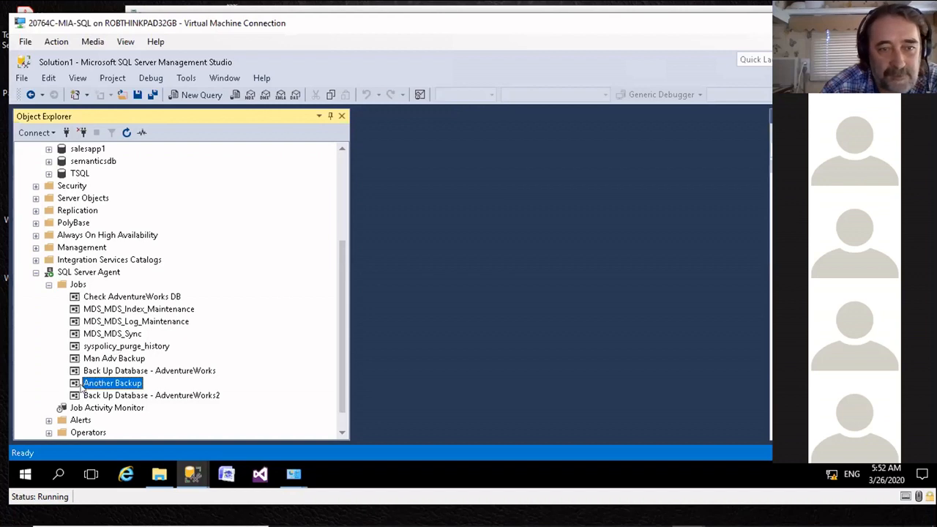
# Step: Open the Backup ADV step of the Another Backup job for editing
pyautogui.rightClick(76, 383)
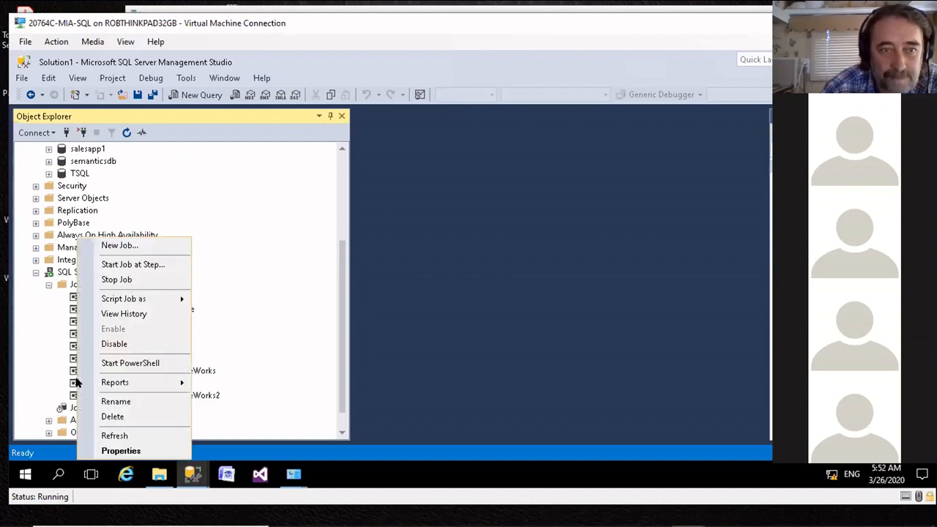
pyautogui.click(72, 385)
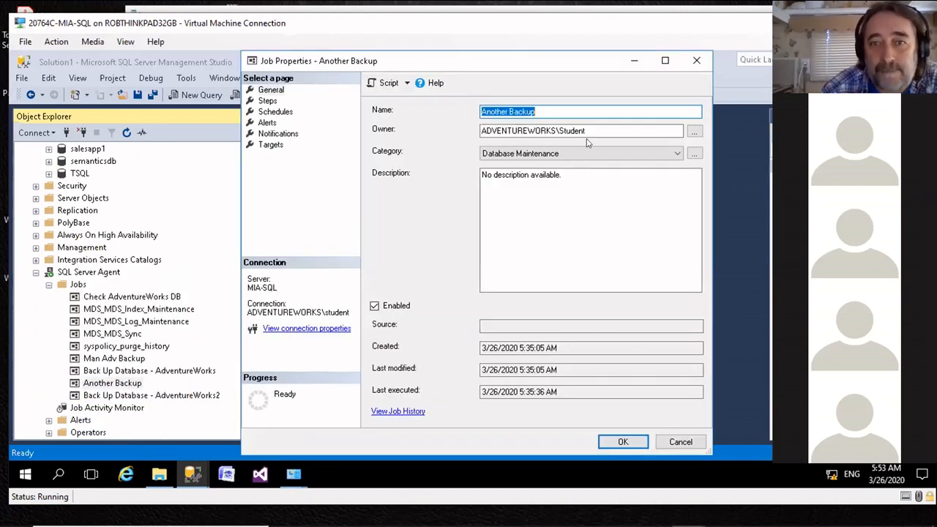
pyautogui.click(269, 101)
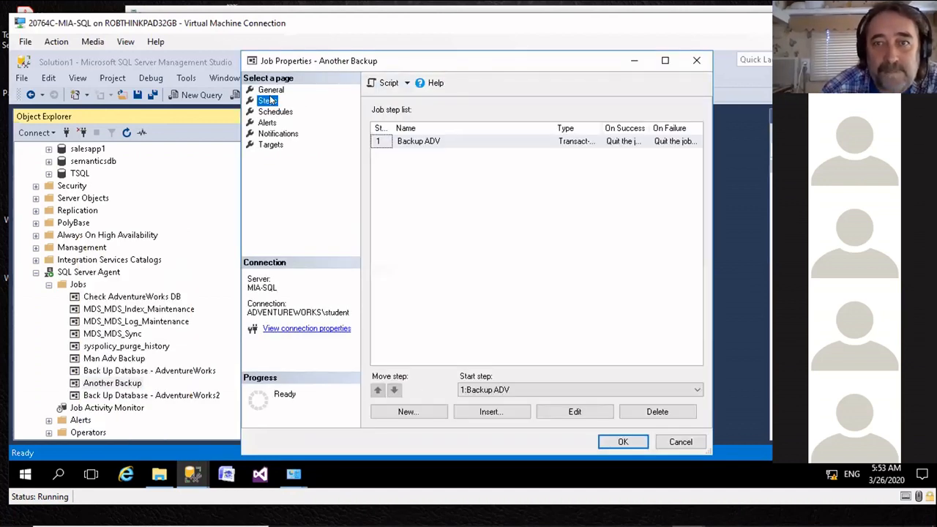
pyautogui.click(466, 140)
pyautogui.doubleClick(571, 144)
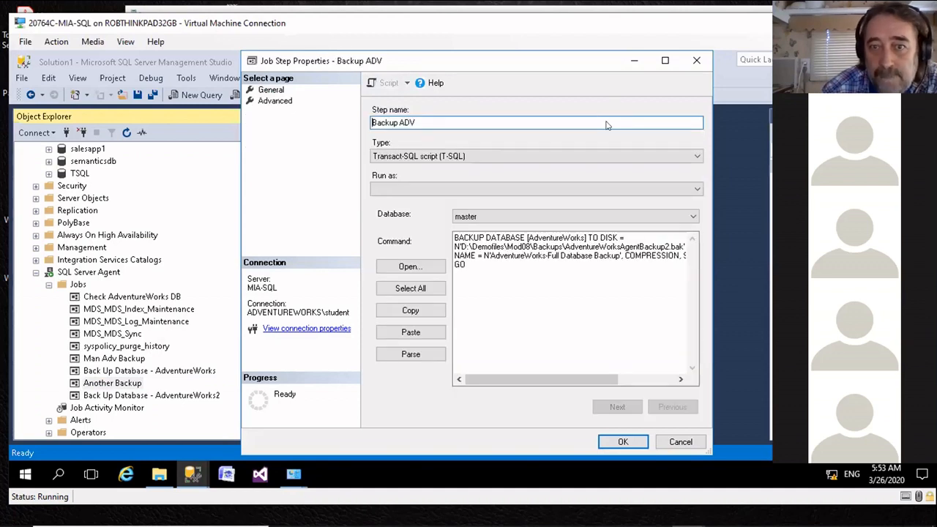
# Step: Paste the copied job script below the final GO in the Backup ADV command, and save the step and the job
pyautogui.click(483, 265)
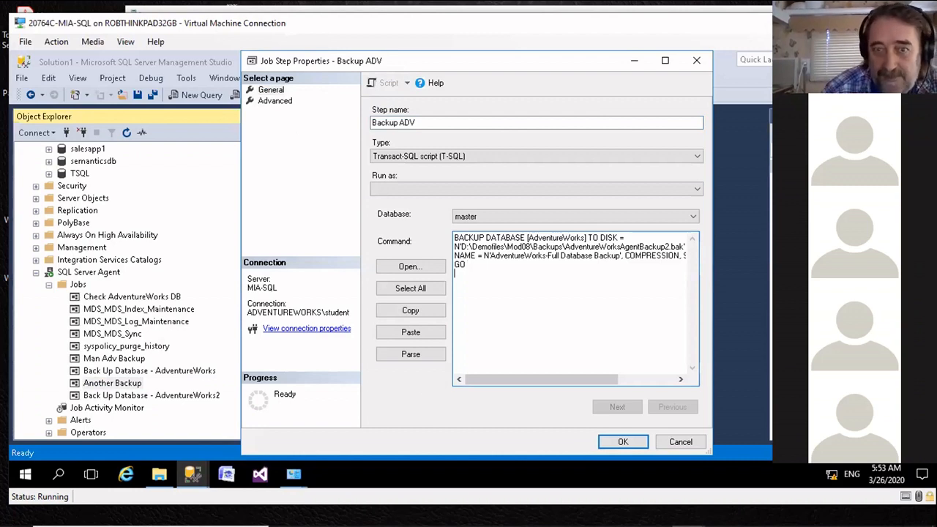
pyautogui.click(411, 334)
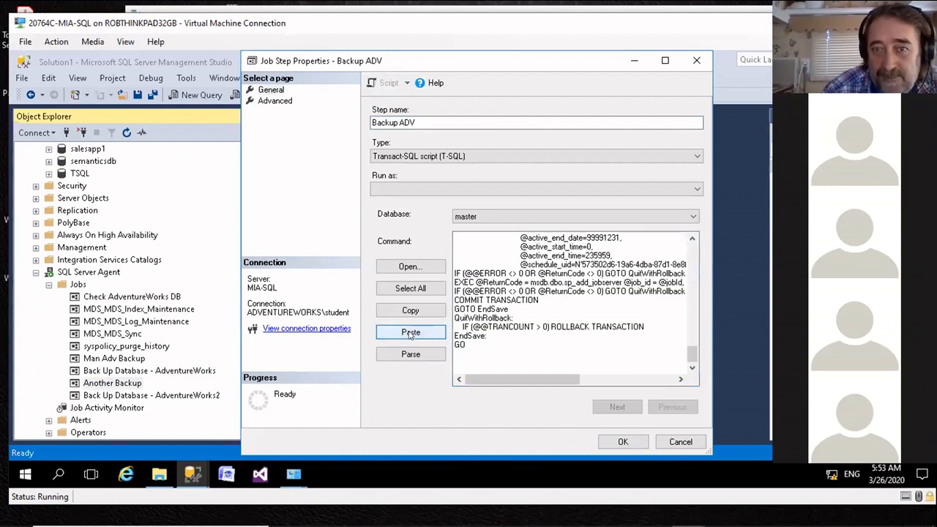
pyautogui.scroll(5, 542, 331)
pyautogui.scroll(10, 542, 331)
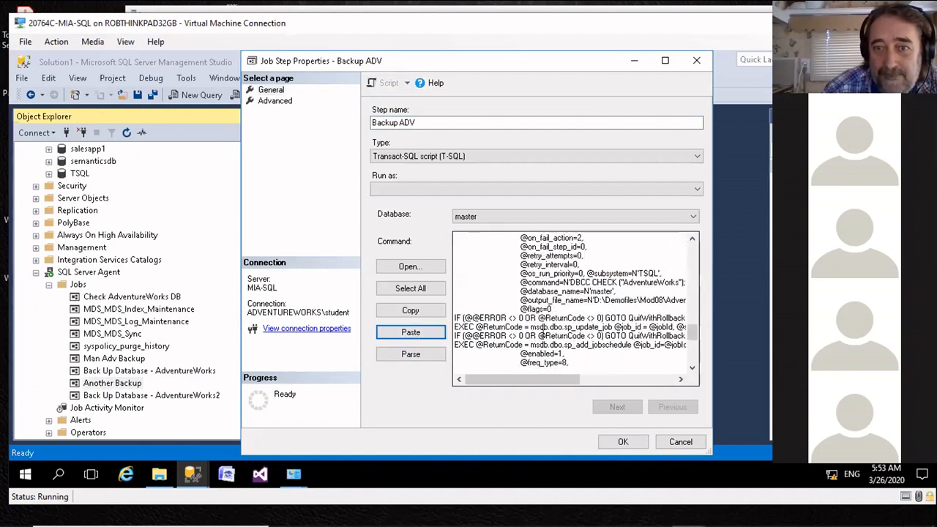
pyautogui.scroll(10, 584, 335)
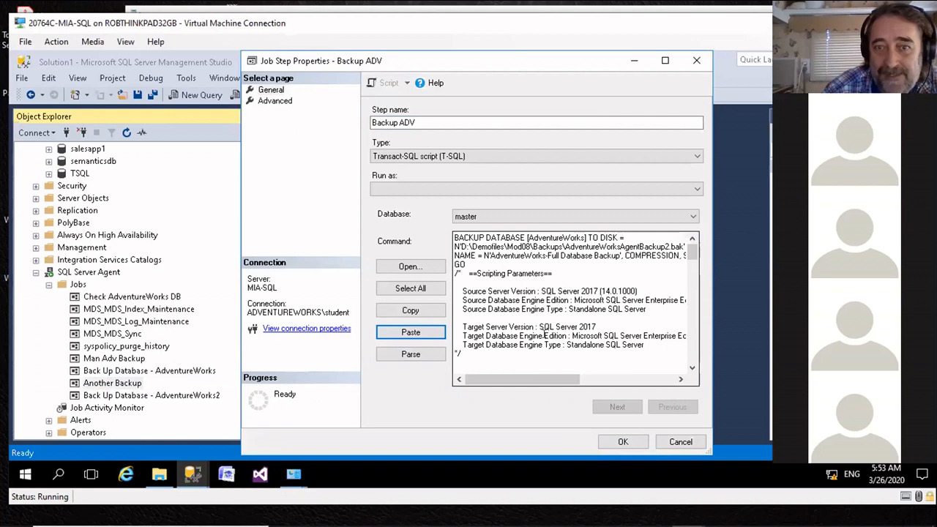
pyautogui.scroll(-10, 544, 336)
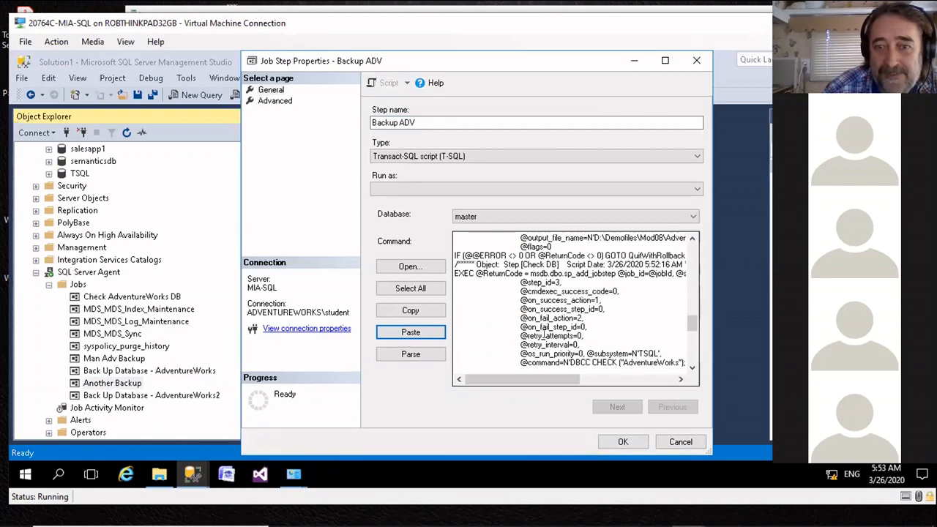
pyautogui.scroll(-4, 543, 335)
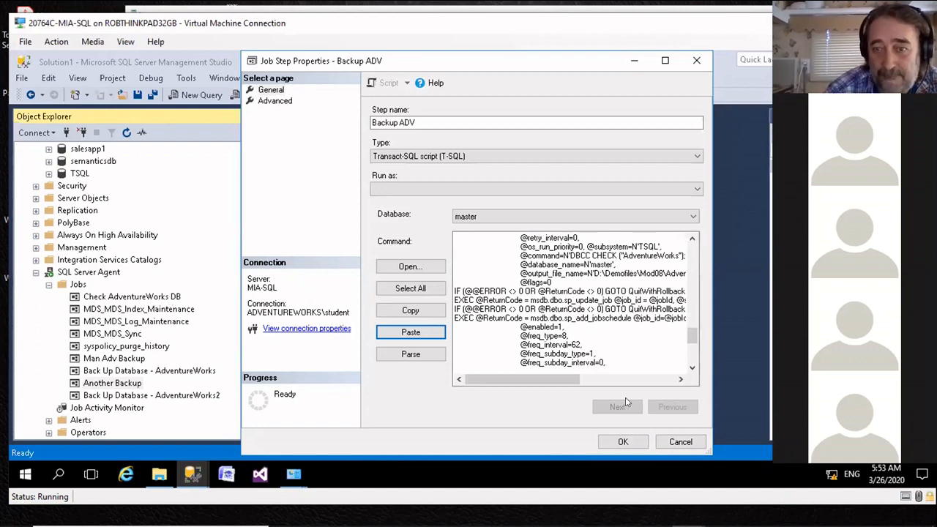
pyautogui.click(621, 442)
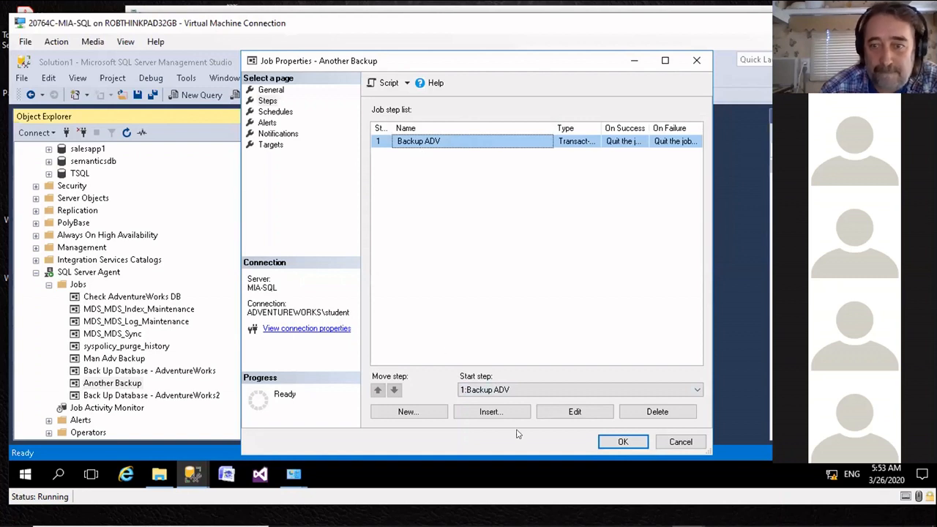
pyautogui.click(620, 443)
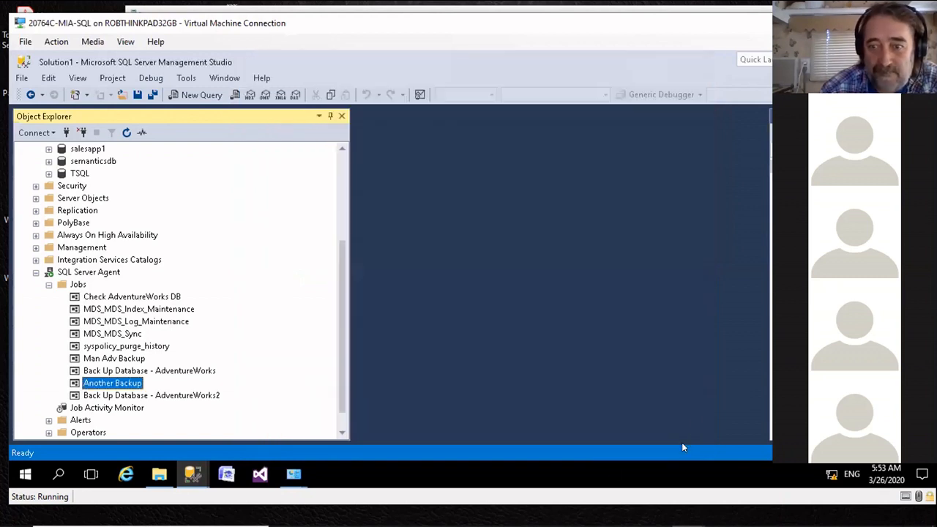
# Step: Switch to File Explorer, open Create Jobs.sql from the Mod08 folder in Notepad, and examine the first part of its script
pyautogui.click(158, 474)
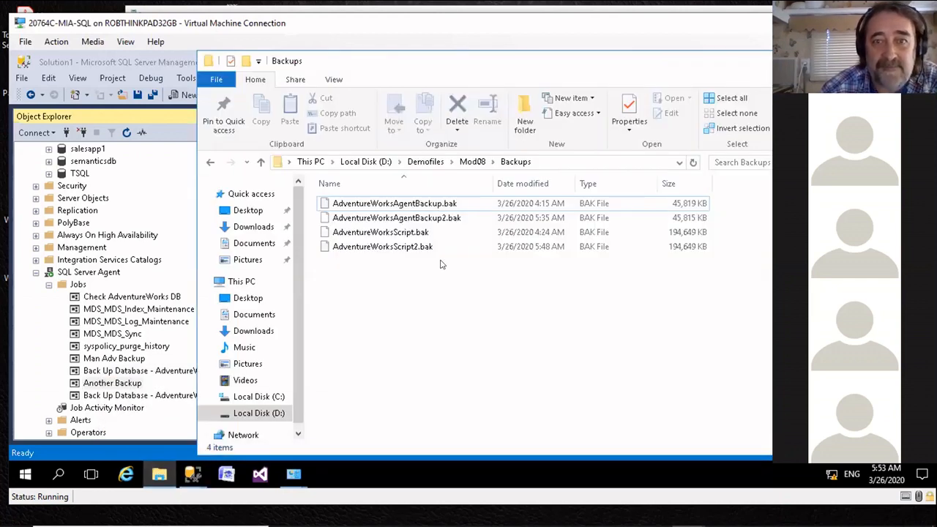
pyautogui.click(472, 161)
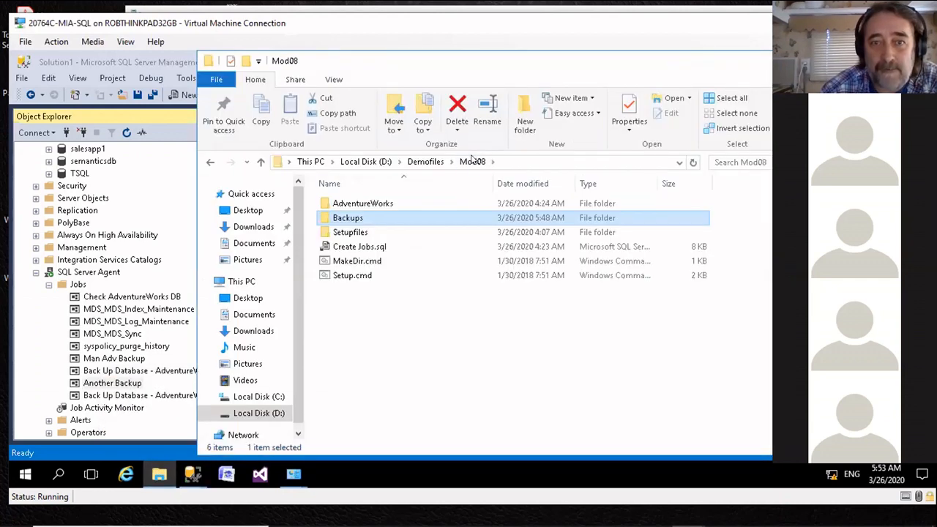
pyautogui.click(354, 250)
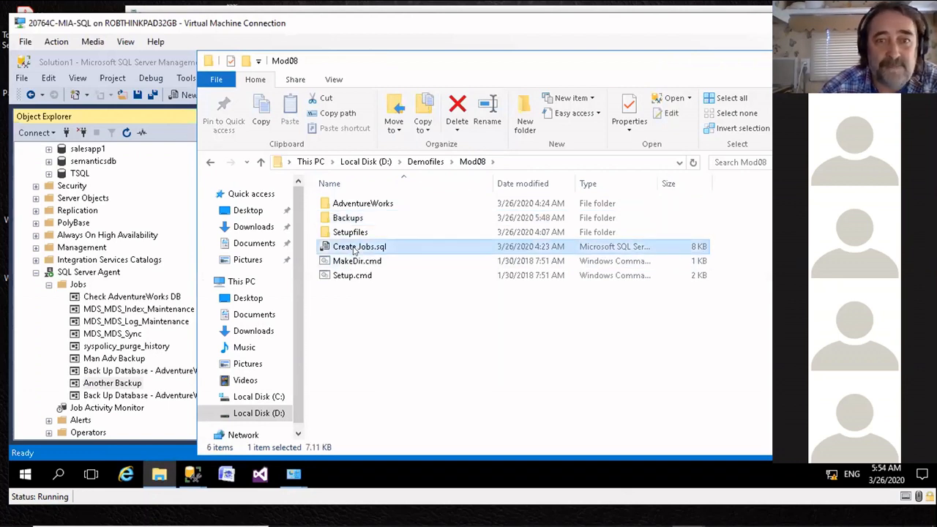
pyautogui.doubleClick(354, 249)
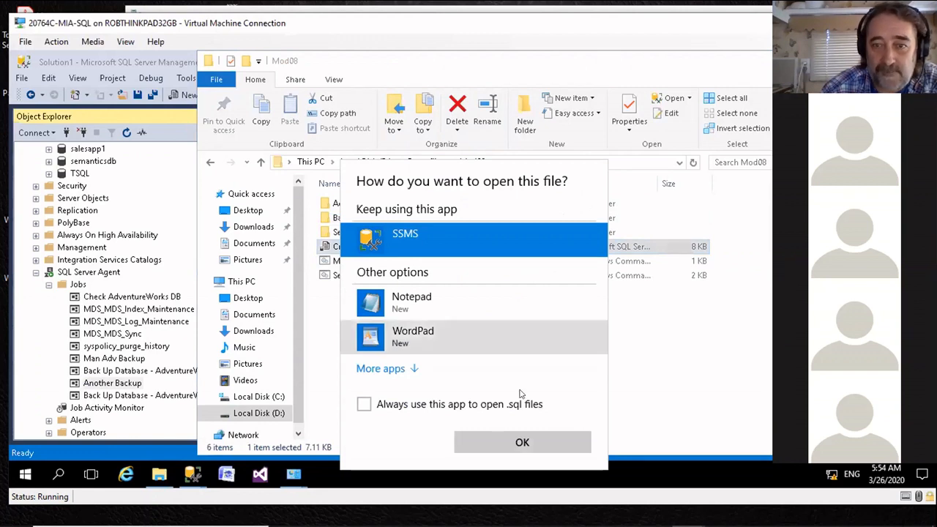
pyautogui.click(375, 308)
pyautogui.click(487, 439)
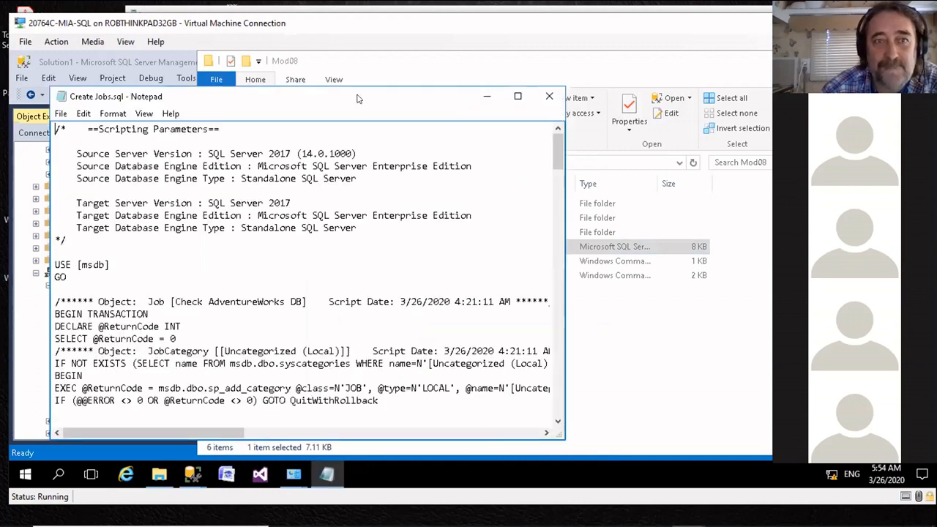
pyautogui.moveTo(355, 98); pyautogui.dragTo(392, 66)
pyautogui.scroll(-7, 371, 264)
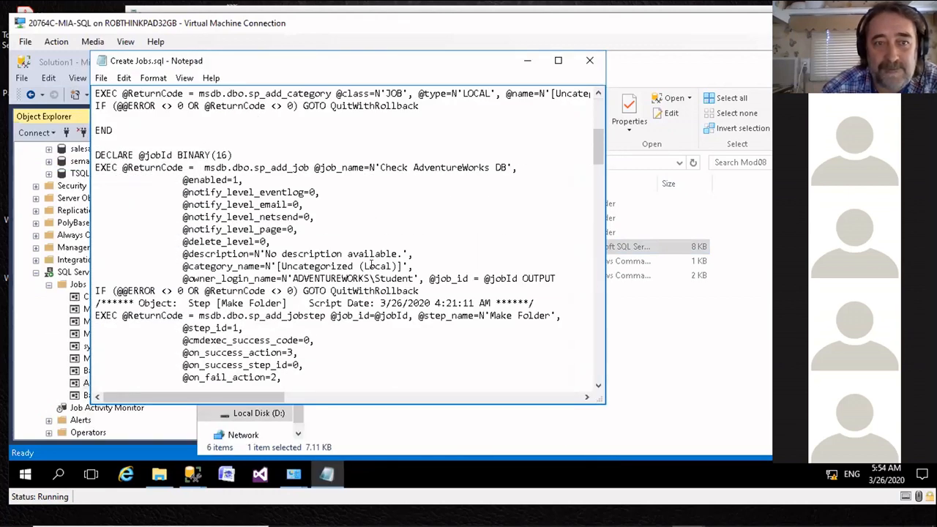
pyautogui.scroll(6, 371, 263)
pyautogui.scroll(1, 176, 245)
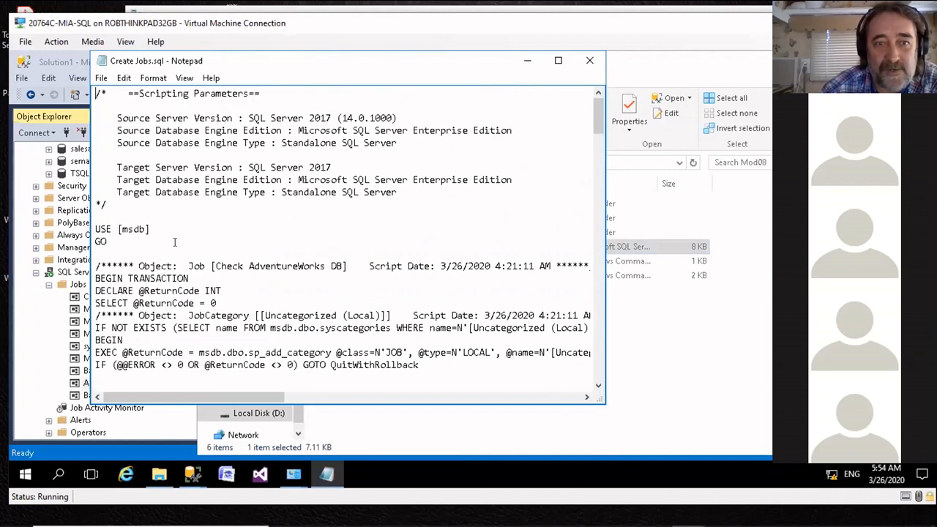
# Step: Examine the job, step and schedule definitions in the Create Jobs.sql script, return to its beginning, and close the file
pyautogui.scroll(-1, 175, 245)
pyautogui.scroll(1, 174, 247)
pyautogui.scroll(-9, 176, 249)
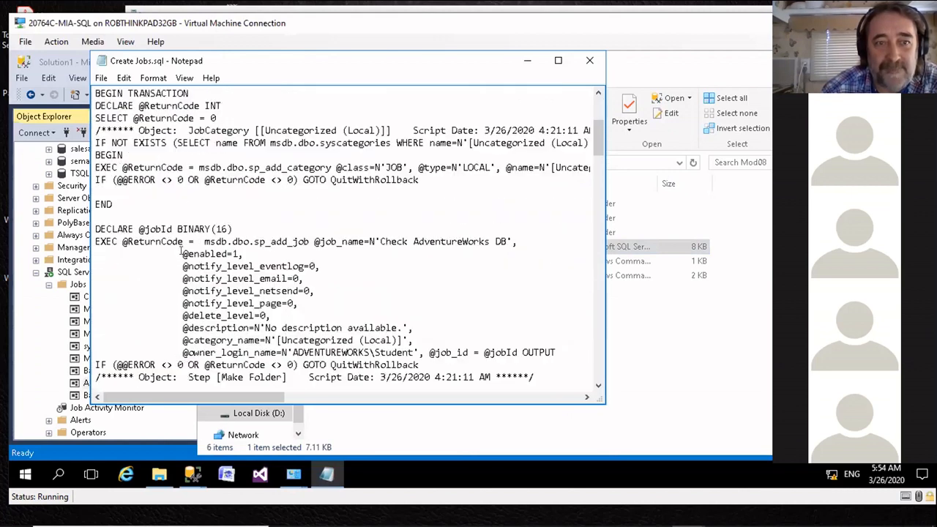
pyautogui.scroll(-10, 183, 249)
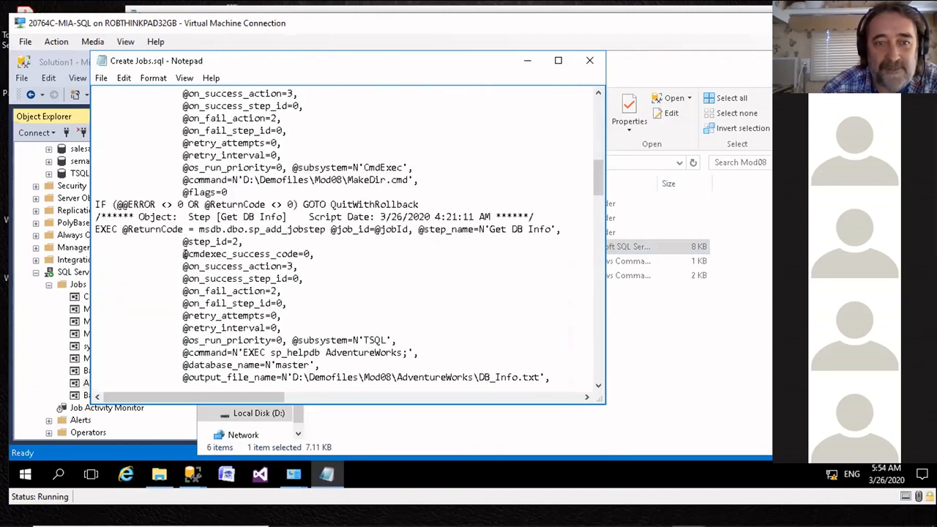
pyautogui.scroll(-3, 237, 302)
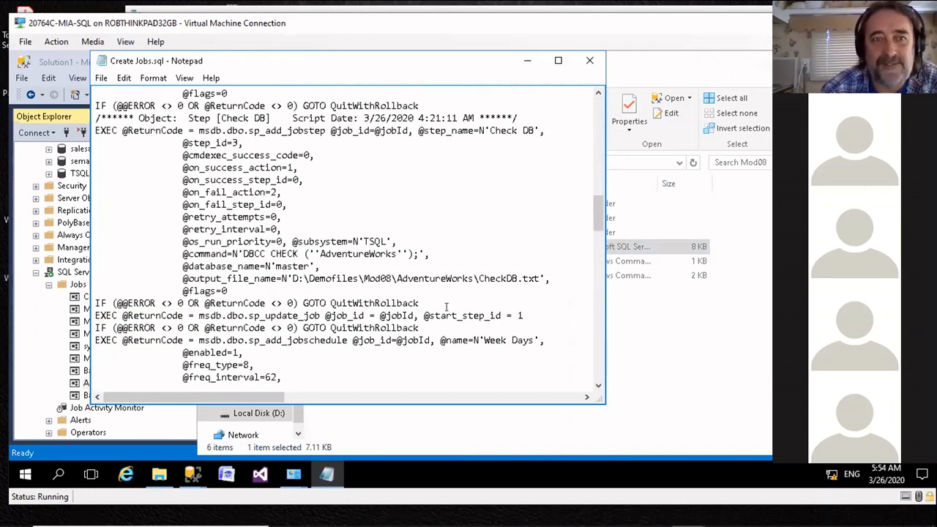
pyautogui.scroll(9, 447, 240)
pyautogui.scroll(20, 447, 240)
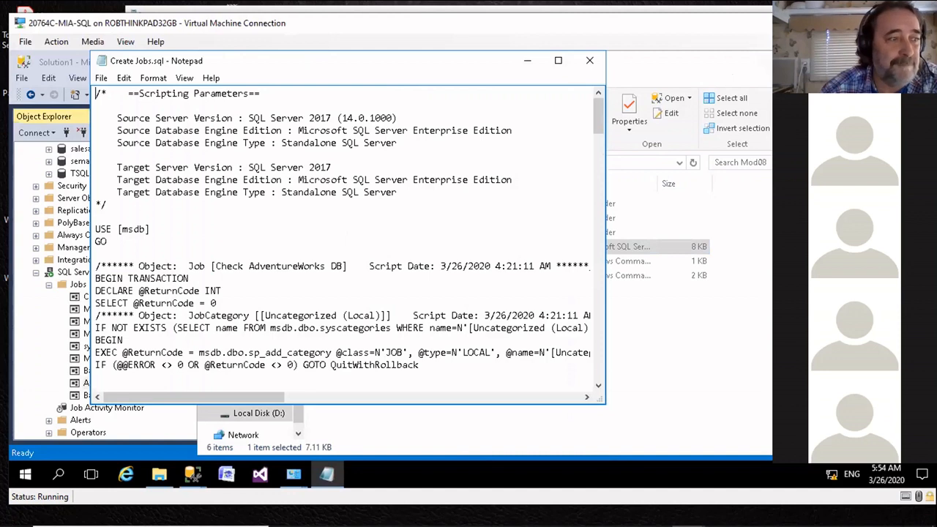
pyautogui.click(589, 60)
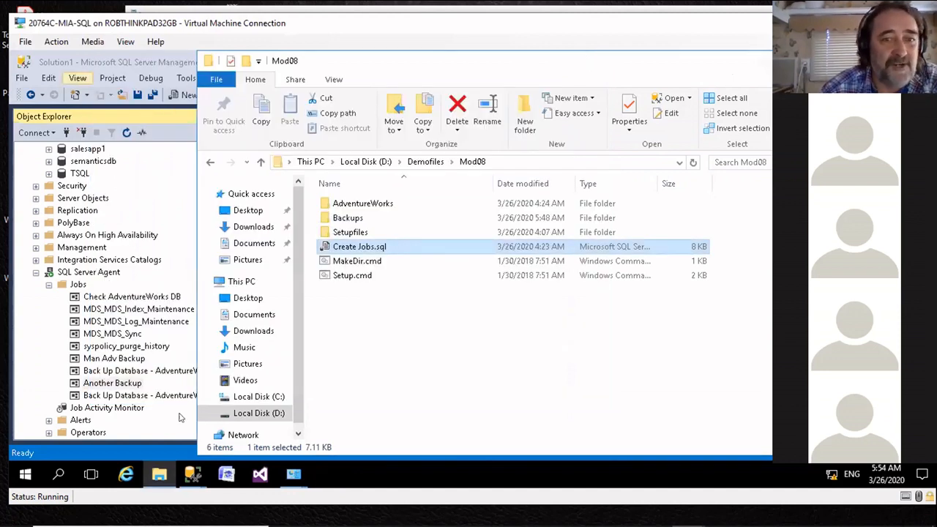
# Step: Switch to the 20764C_08.pptx presentation in PowerPoint and advance to the slide "Lesson 3: Managing SQL Server Agent Jobs"
pyautogui.click(834, 60)
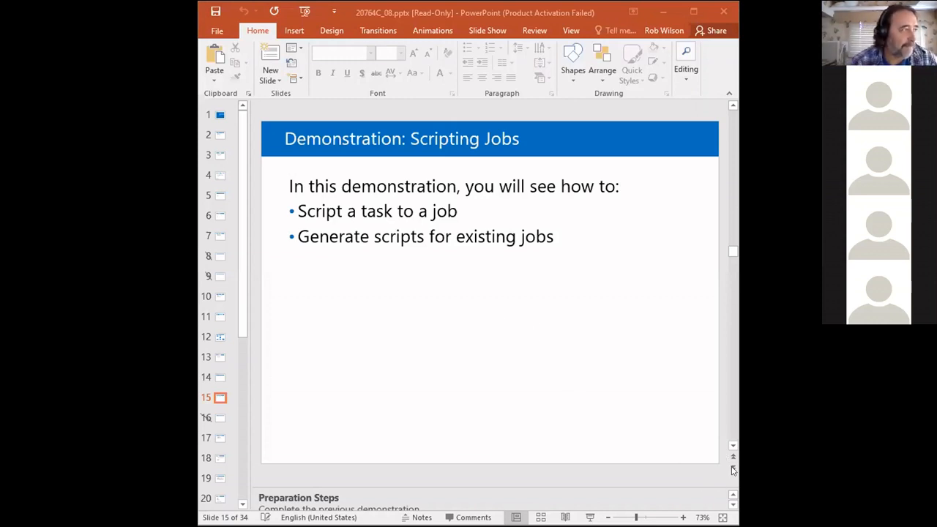
pyautogui.click(732, 469)
pyautogui.click(732, 469)
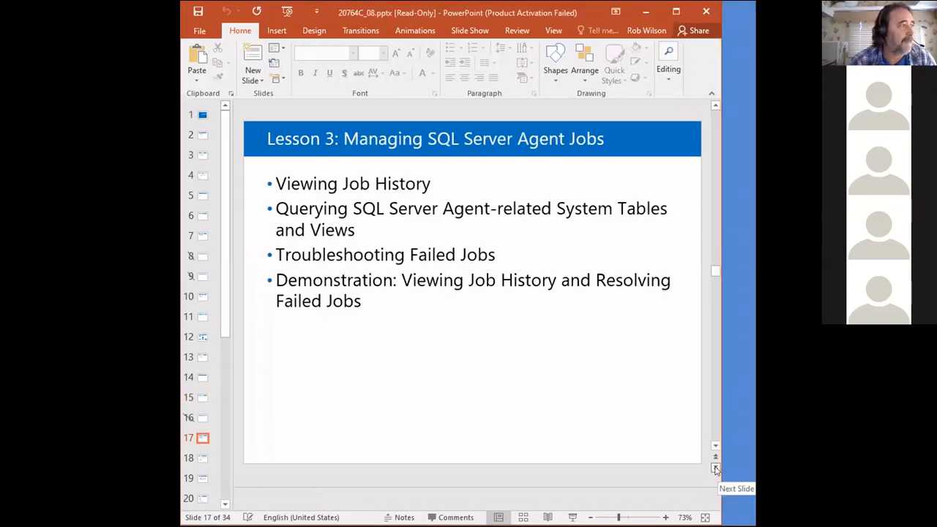
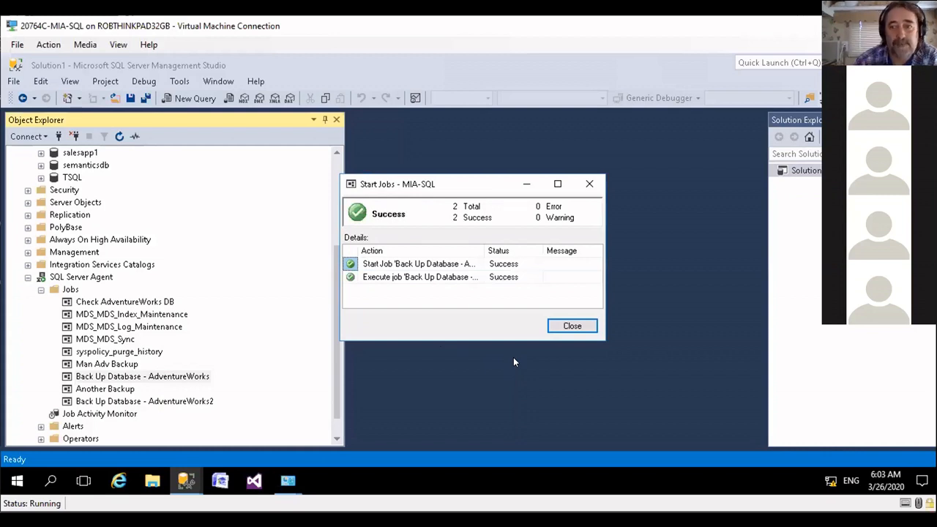
# Step: Close the finished backup job's results and start the Check AdventureWorks DB job at step 1, Make Folder
pyautogui.click(584, 330)
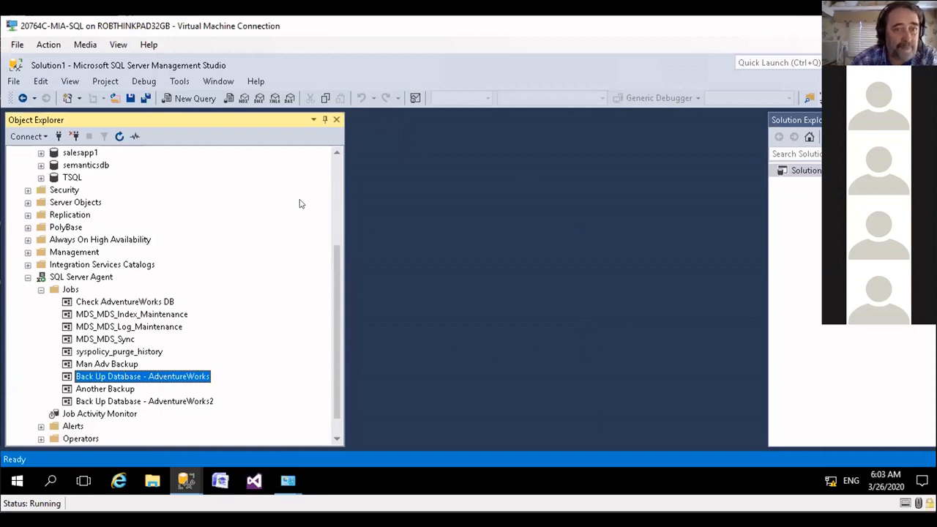
pyautogui.click(122, 301)
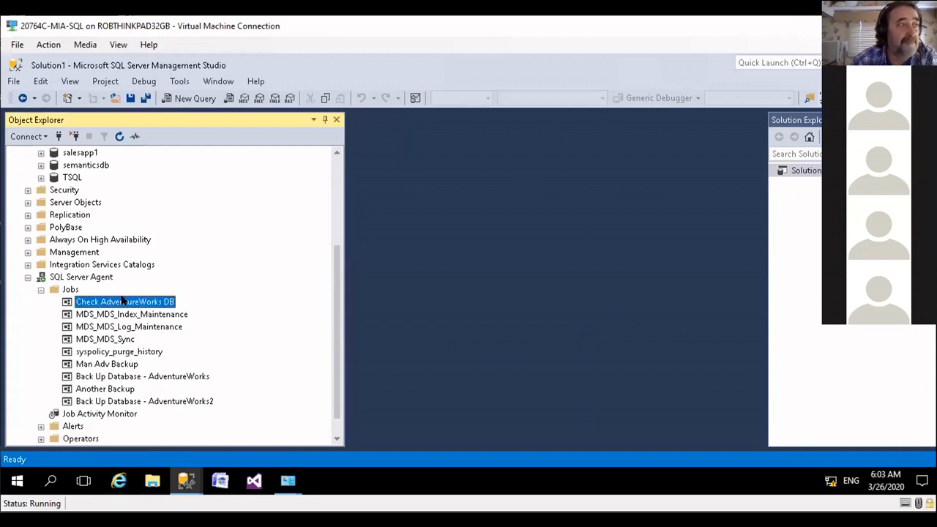
pyautogui.rightClick(122, 300)
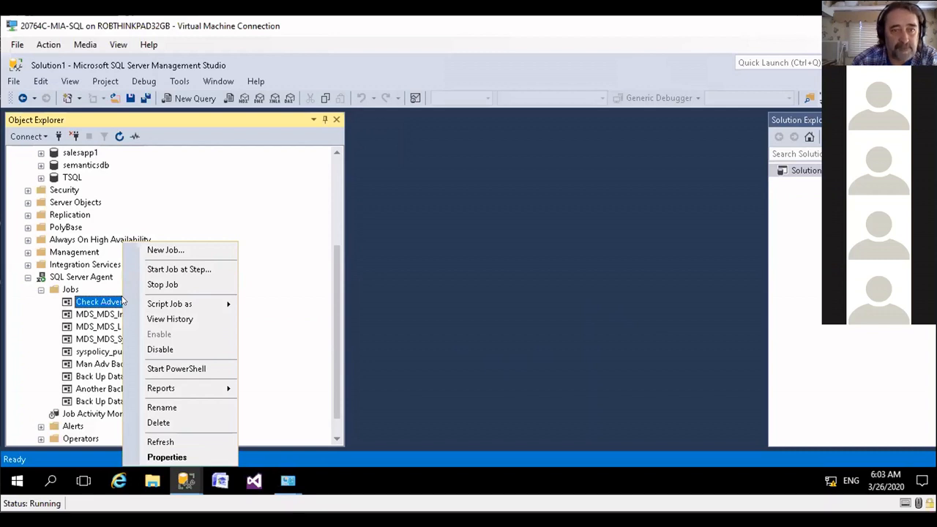
pyautogui.click(171, 271)
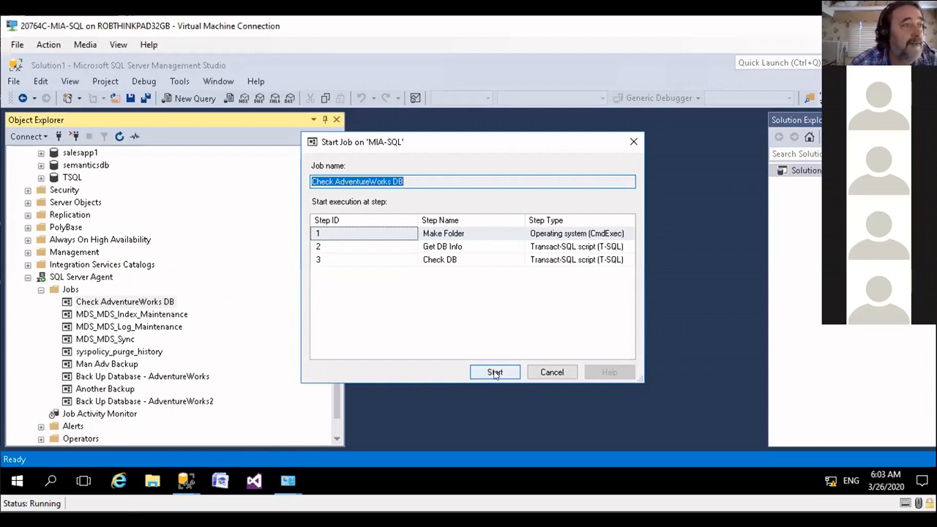
pyautogui.click(365, 238)
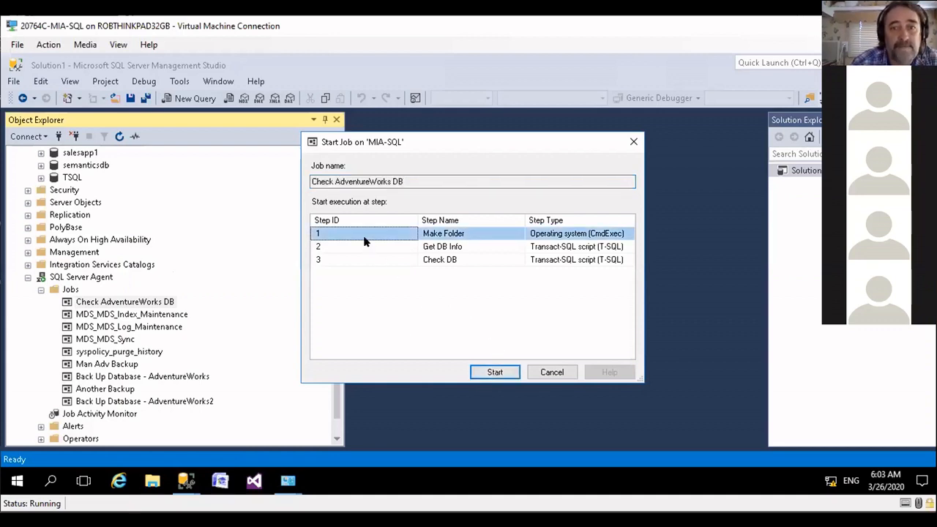
pyautogui.click(496, 373)
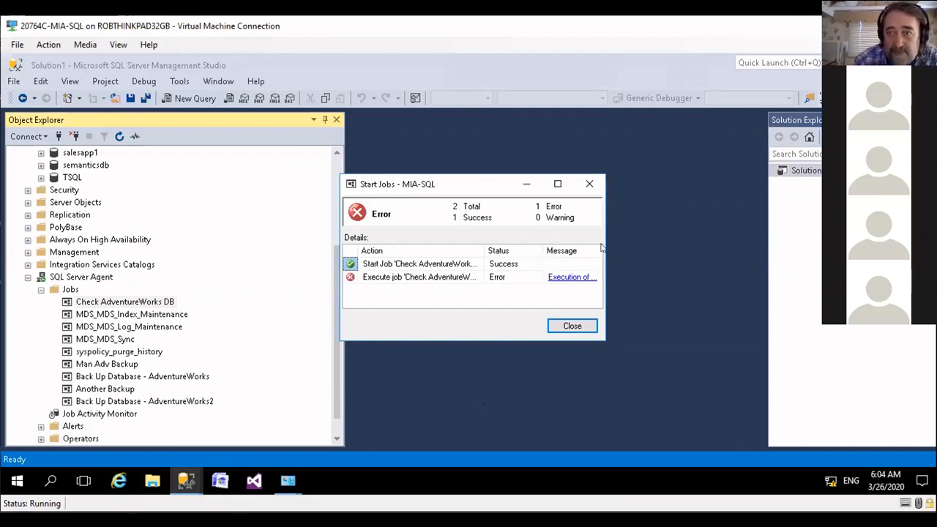
# Step: Read the full error message for the Check AdventureWorks DB job execution, and close the start results
pyautogui.moveTo(596, 245); pyautogui.dragTo(719, 235)
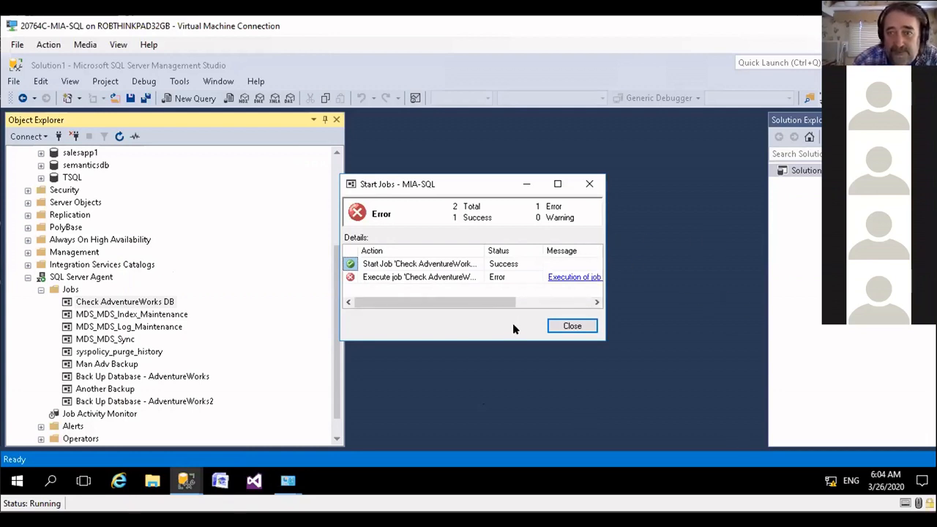
pyautogui.moveTo(512, 301); pyautogui.dragTo(589, 300)
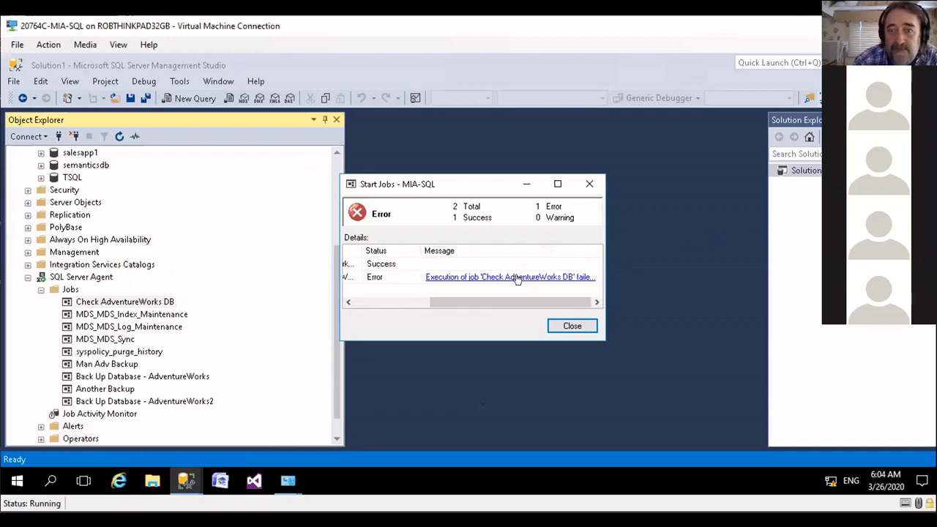
pyautogui.click(517, 279)
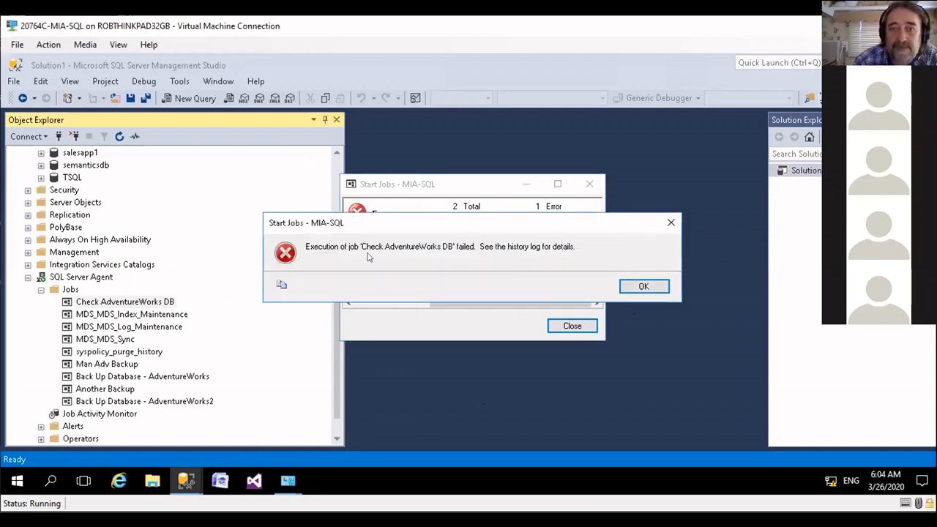
pyautogui.click(643, 282)
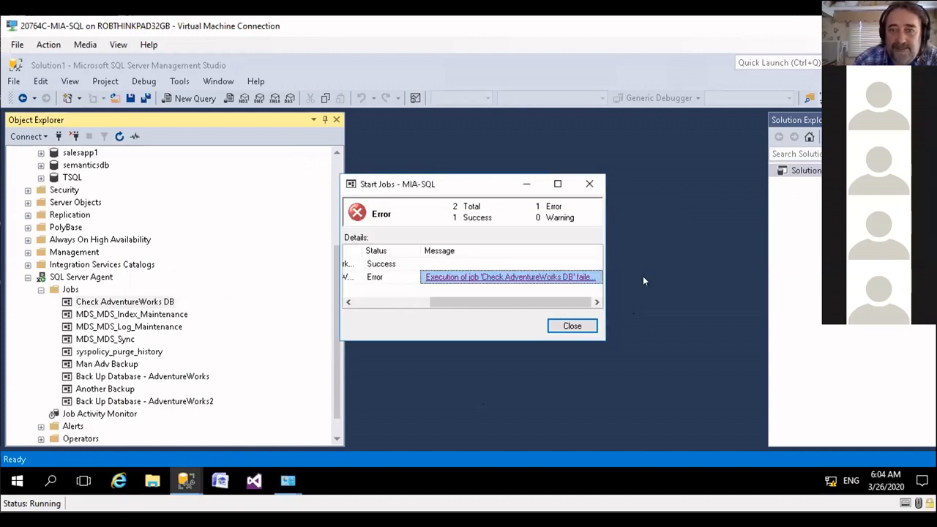
pyautogui.moveTo(469, 183); pyautogui.dragTo(530, 157)
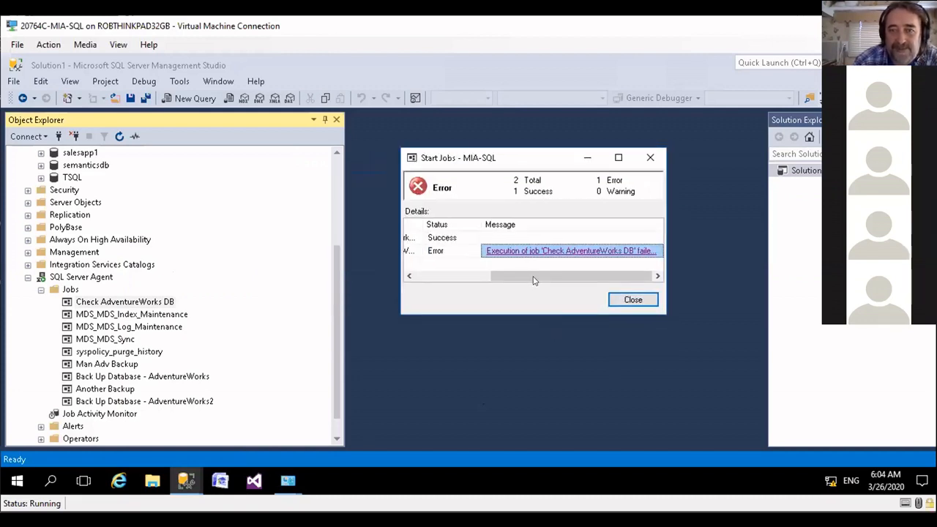
pyautogui.moveTo(534, 280); pyautogui.dragTo(439, 301)
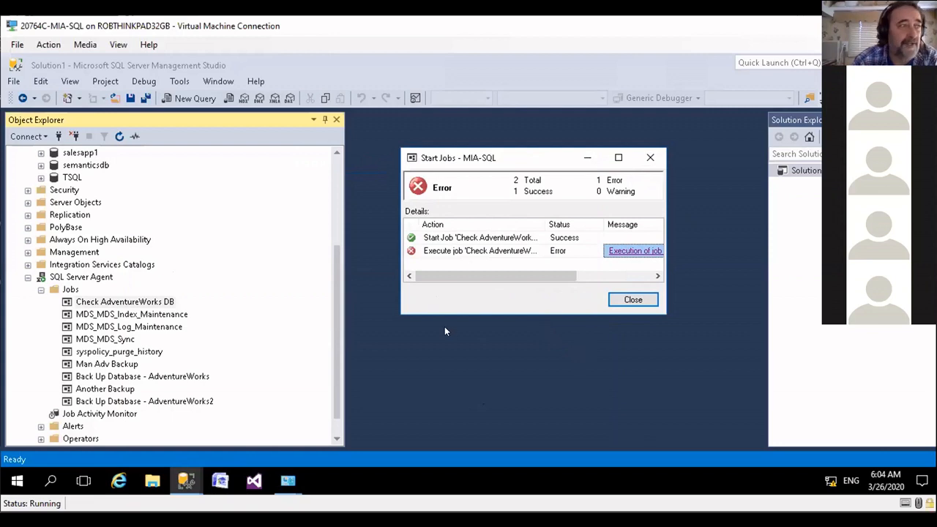
pyautogui.click(628, 299)
# Step: View the Check AdventureWorks DB job's history, expand its latest run, and select the entry for step 3
pyautogui.rightClick(130, 301)
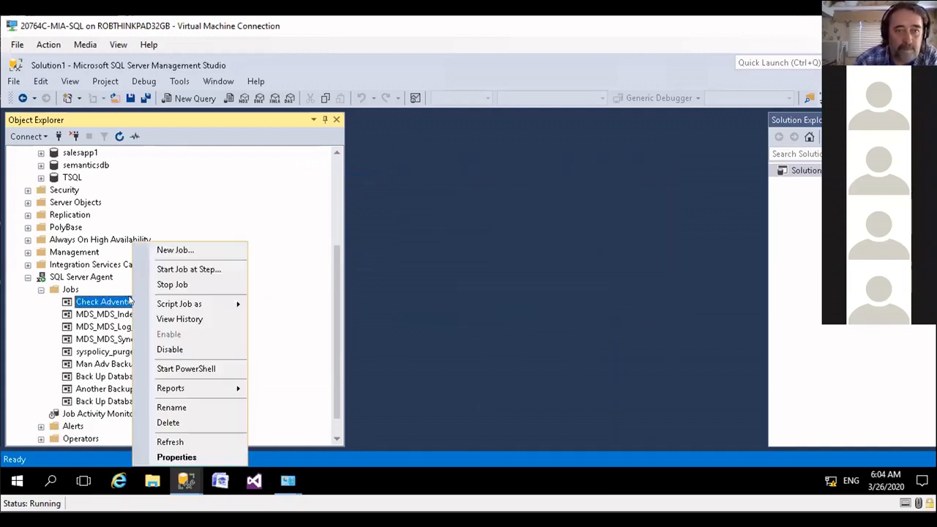
pyautogui.click(174, 319)
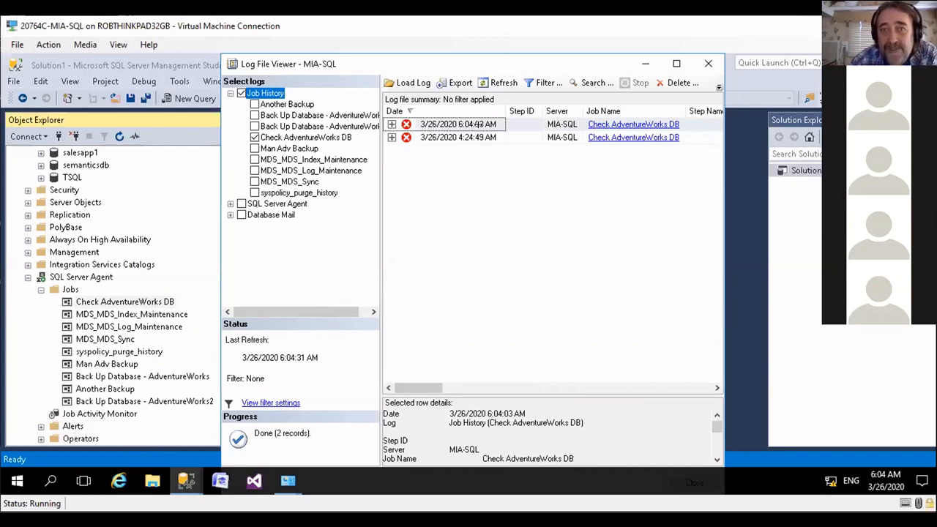
pyautogui.click(392, 124)
pyautogui.click(391, 124)
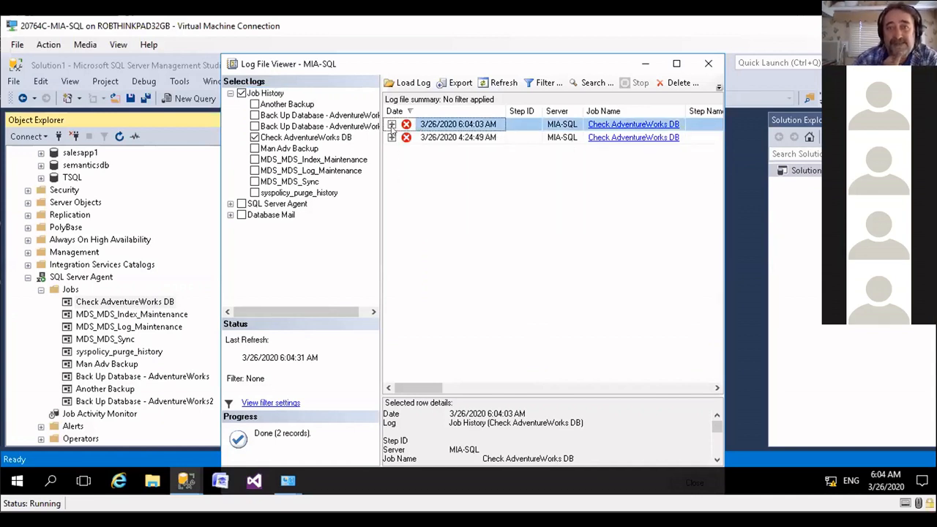
pyautogui.click(392, 125)
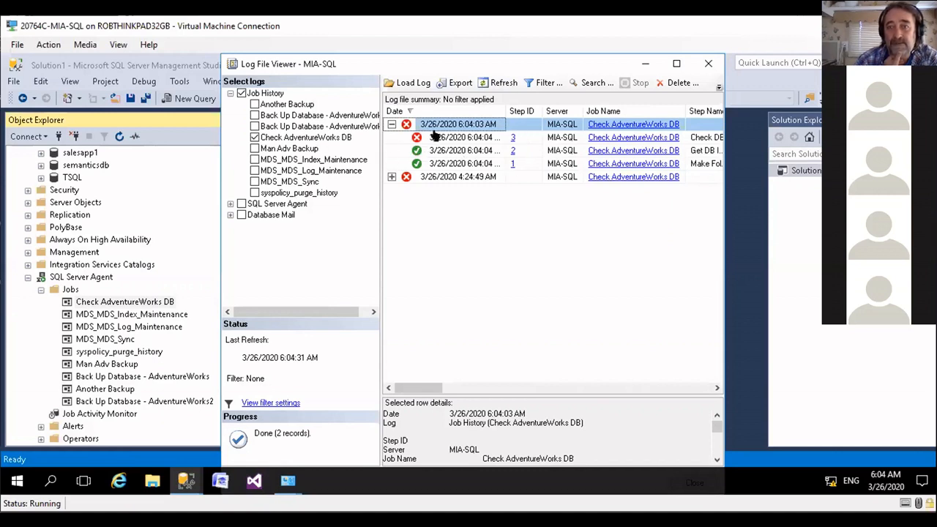
pyautogui.click(627, 138)
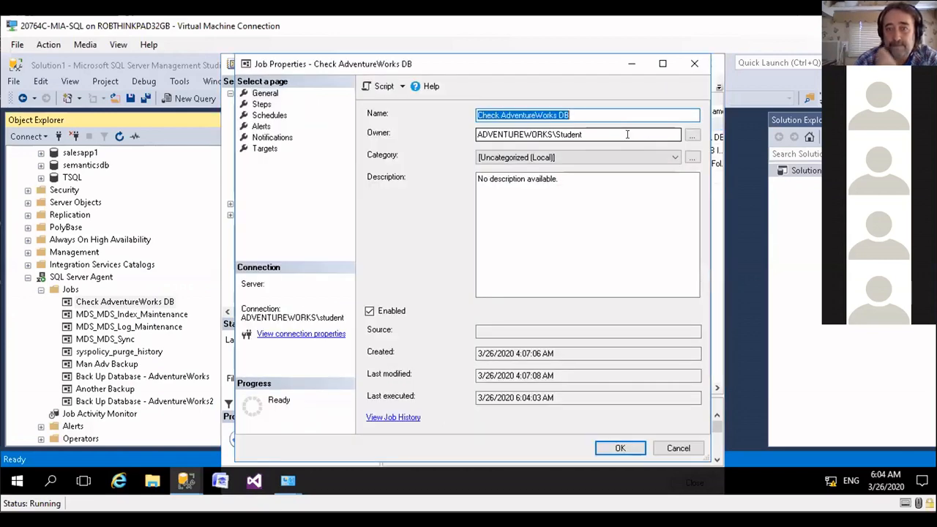
pyautogui.click(677, 447)
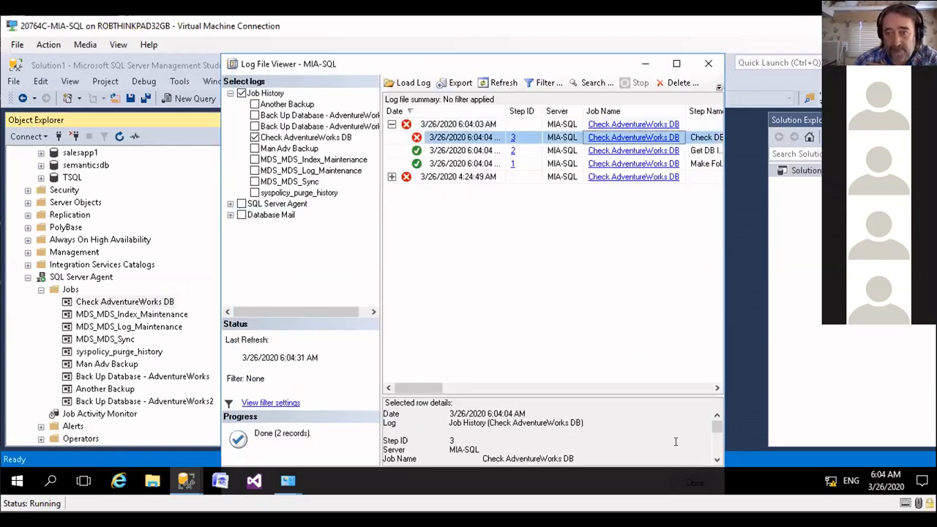
# Step: Enlarge the row details for step 3, read its full message, and close the job history
pyautogui.click(716, 460)
pyautogui.click(716, 460)
pyautogui.click(716, 460)
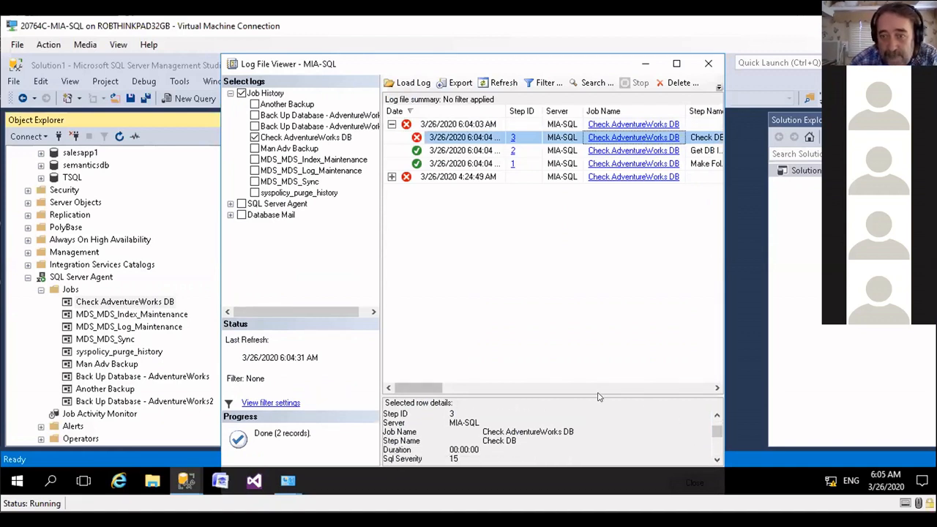
pyautogui.moveTo(599, 396); pyautogui.dragTo(585, 296)
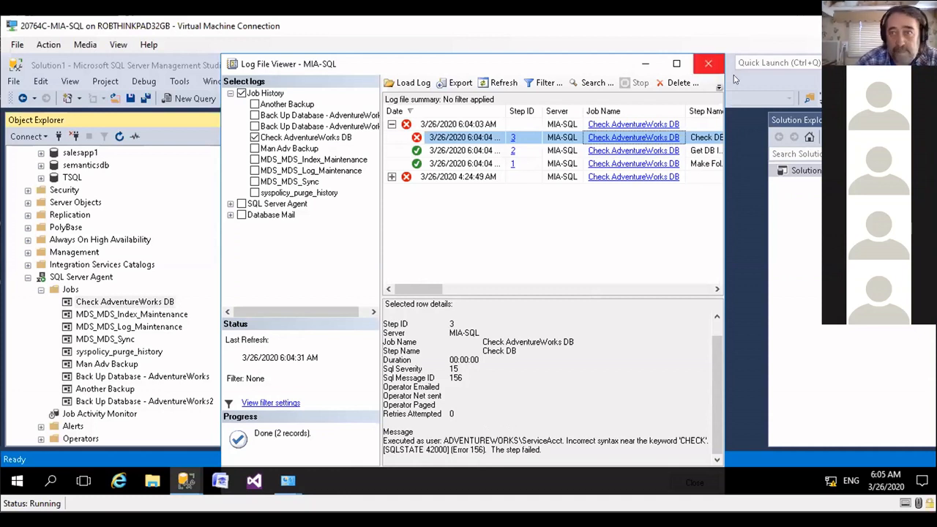
pyautogui.click(708, 64)
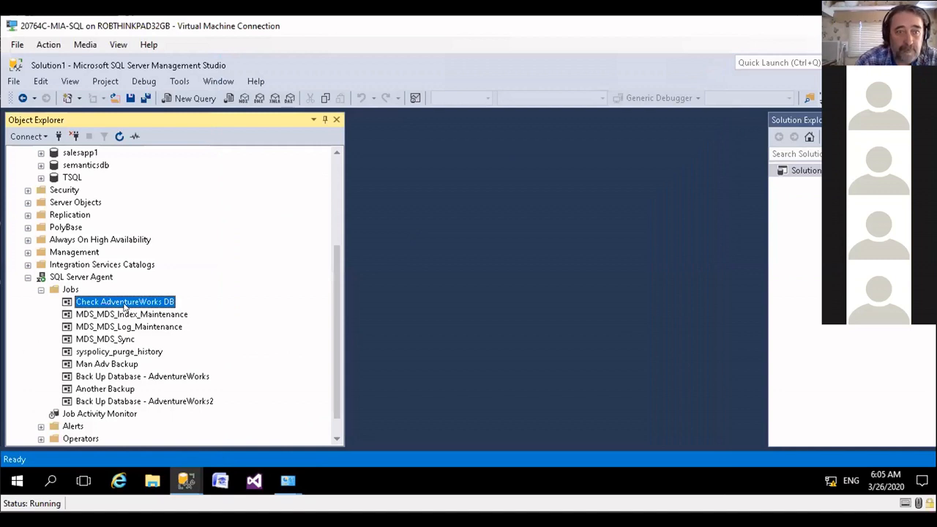
# Step: Open the Check AdventureWorks DB job's step list and examine the Check DB step's command without changing it
pyautogui.click(116, 316)
pyautogui.click(118, 308)
pyautogui.doubleClick(117, 302)
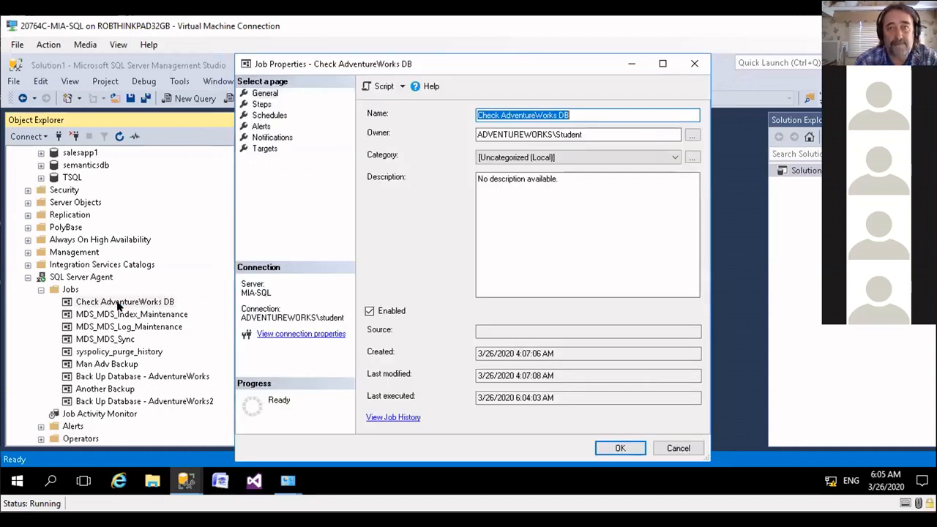
pyautogui.click(261, 105)
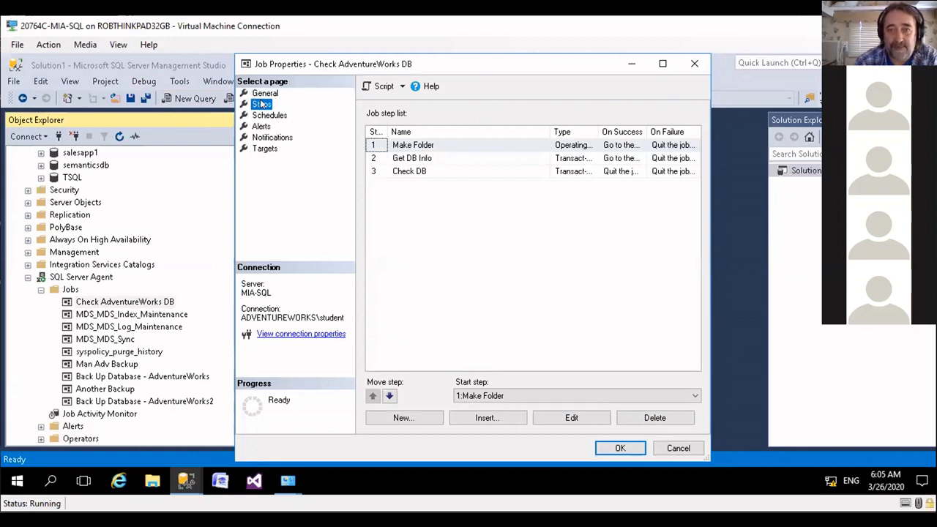
pyautogui.click(421, 172)
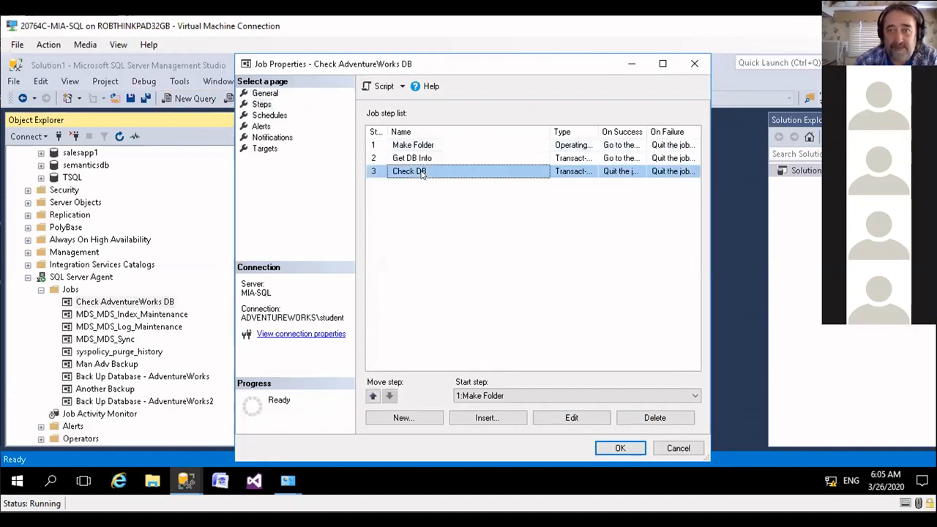
pyautogui.doubleClick(450, 175)
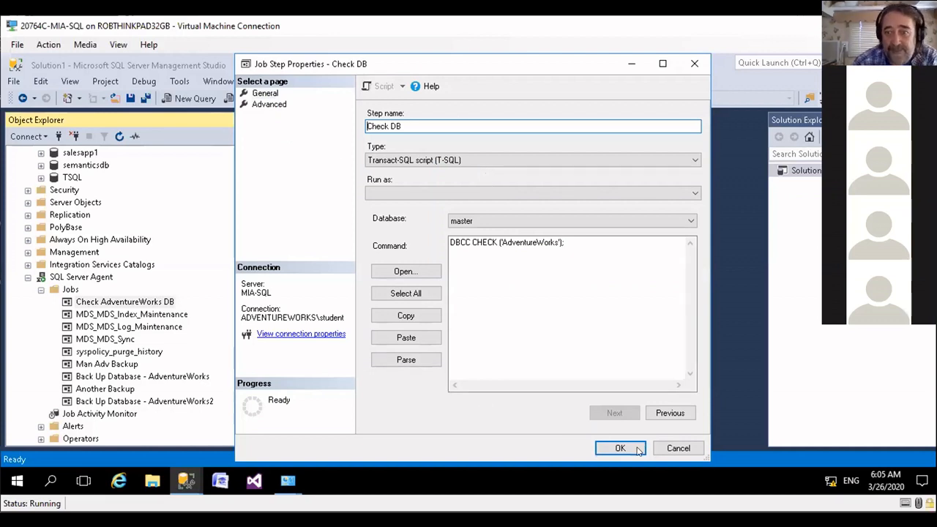
pyautogui.click(678, 448)
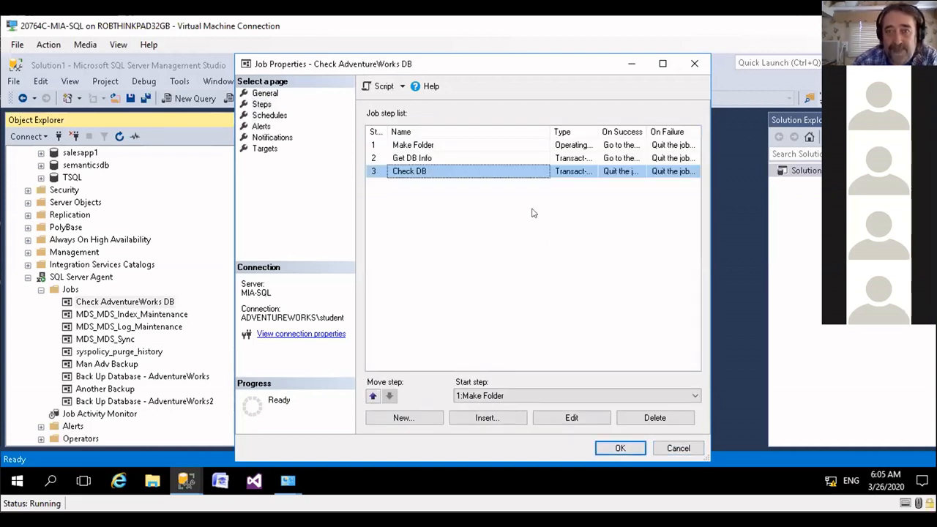
# Step: Change the Check DB step's command to DBCC CHECKDB ('AdventureWorks'); and save the step and the job
pyautogui.doubleClick(437, 171)
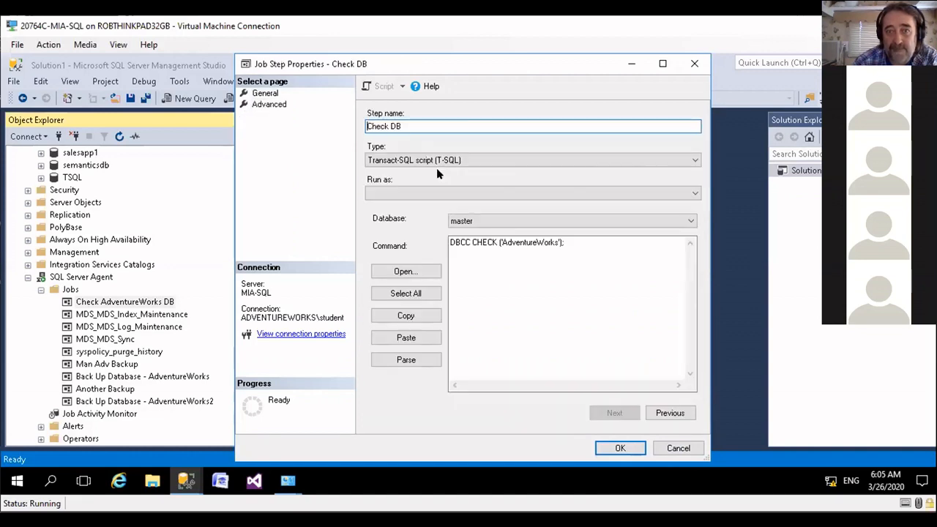
pyautogui.click(471, 242)
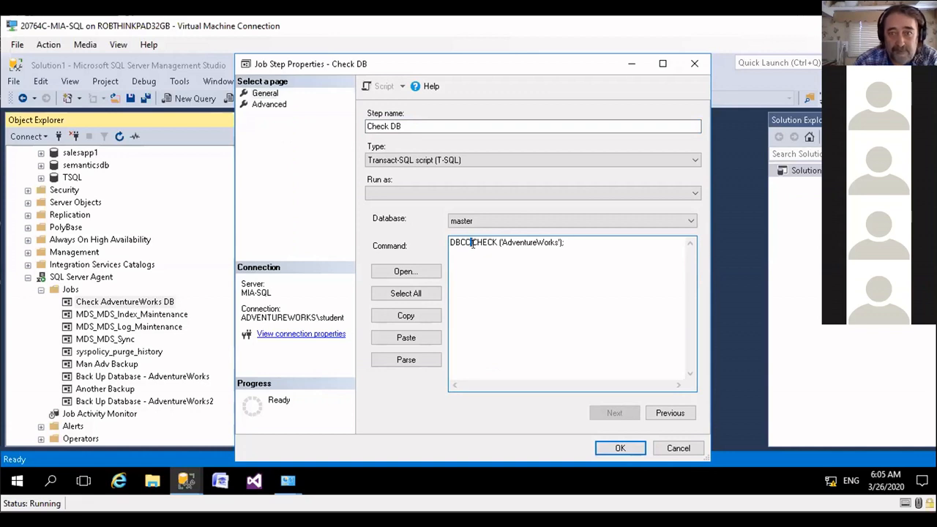
pyautogui.click(497, 242)
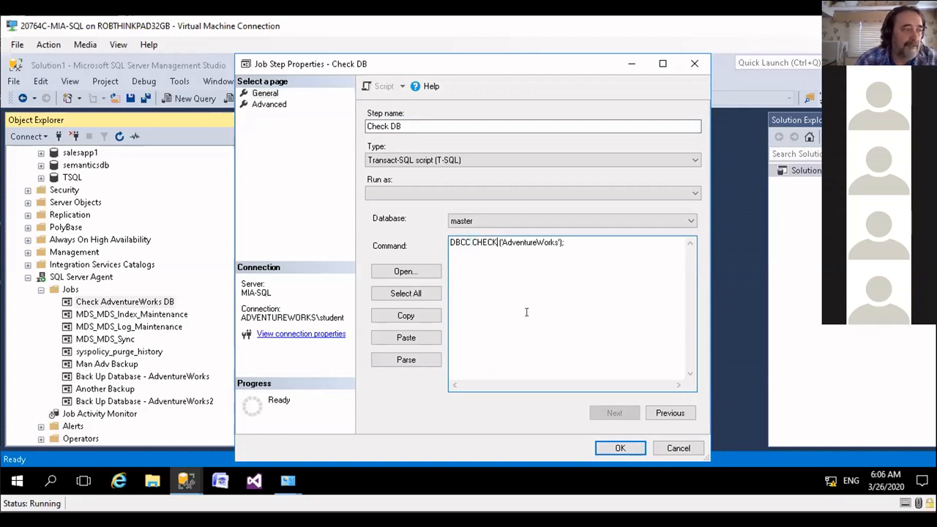
pyautogui.write('DB')
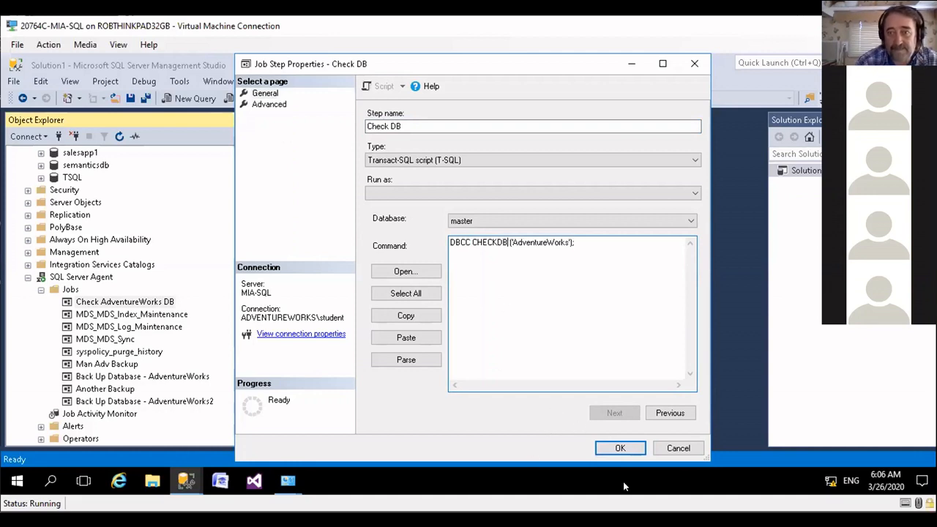
pyautogui.click(620, 447)
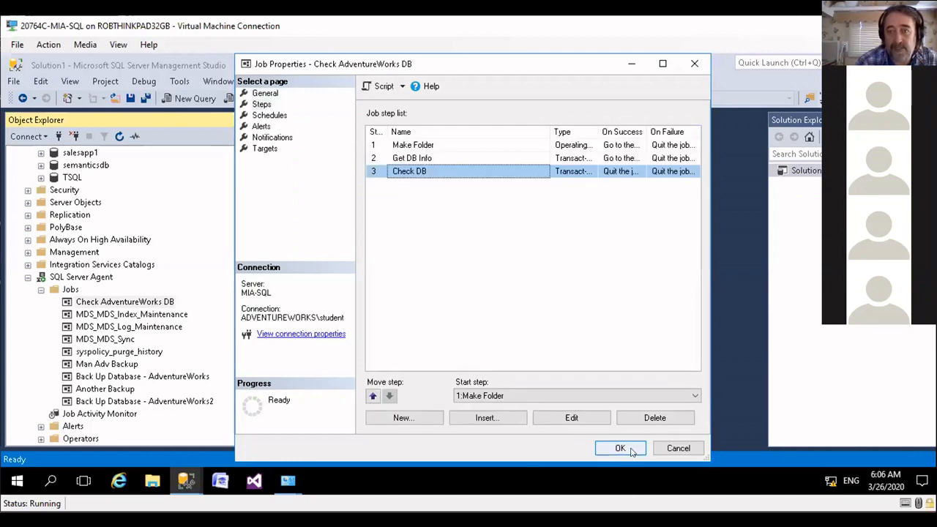
pyautogui.click(620, 448)
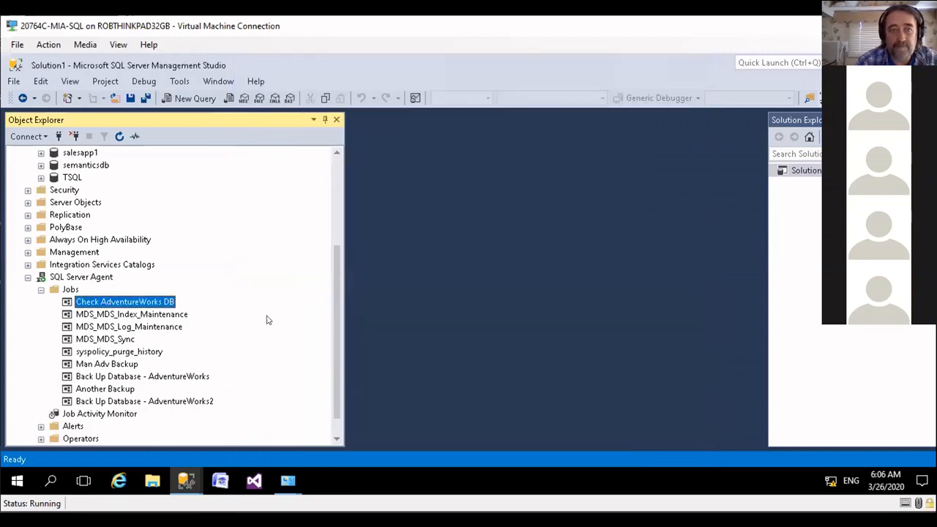
# Step: Rerun the Check AdventureWorks DB job with its corrected command, beginning at step 1, Make Folder
pyautogui.rightClick(103, 295)
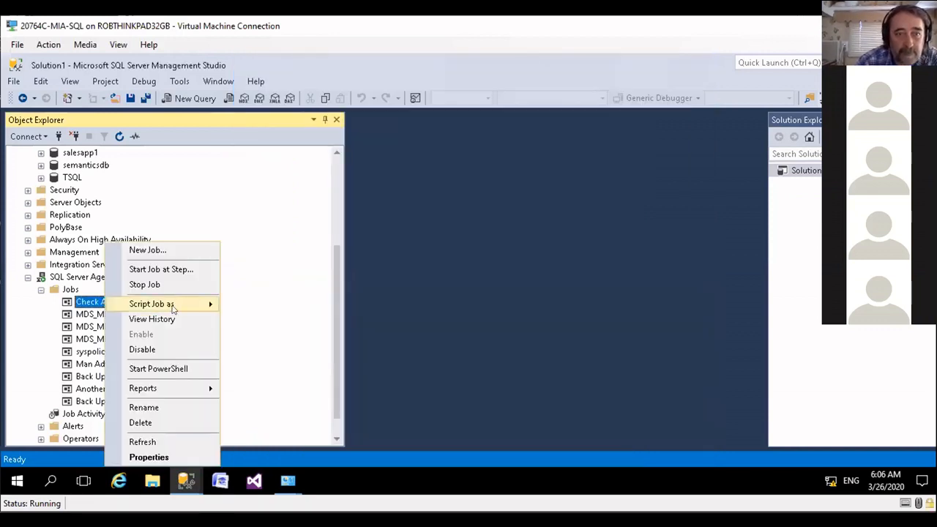
pyautogui.click(161, 269)
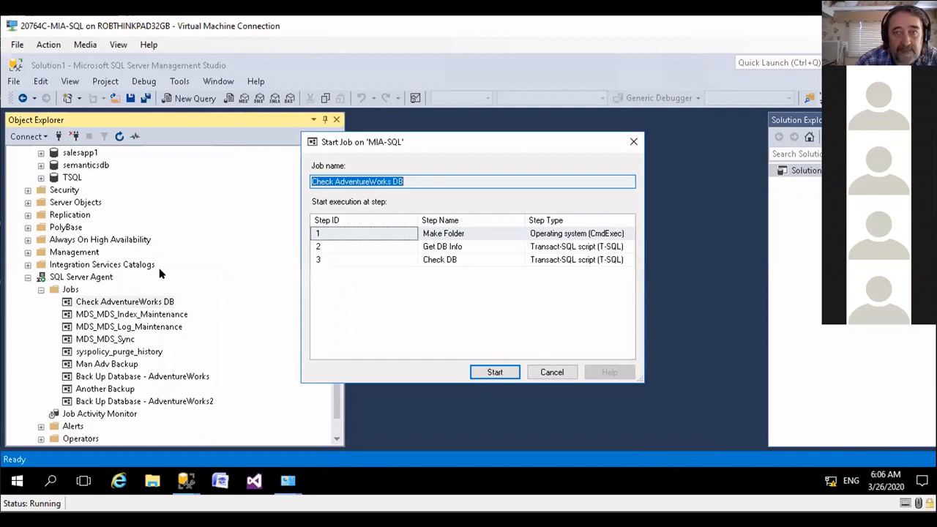
pyautogui.click(372, 235)
pyautogui.click(495, 371)
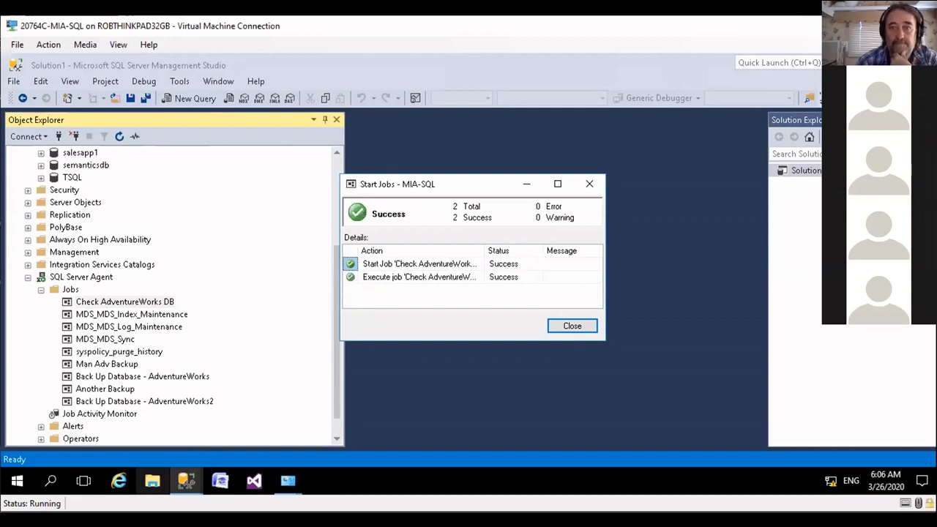
# Step: Dismiss the job start results and check the Check AdventureWorks DB job in the Job Activity Monitor, widening the Name column
pyautogui.click(567, 327)
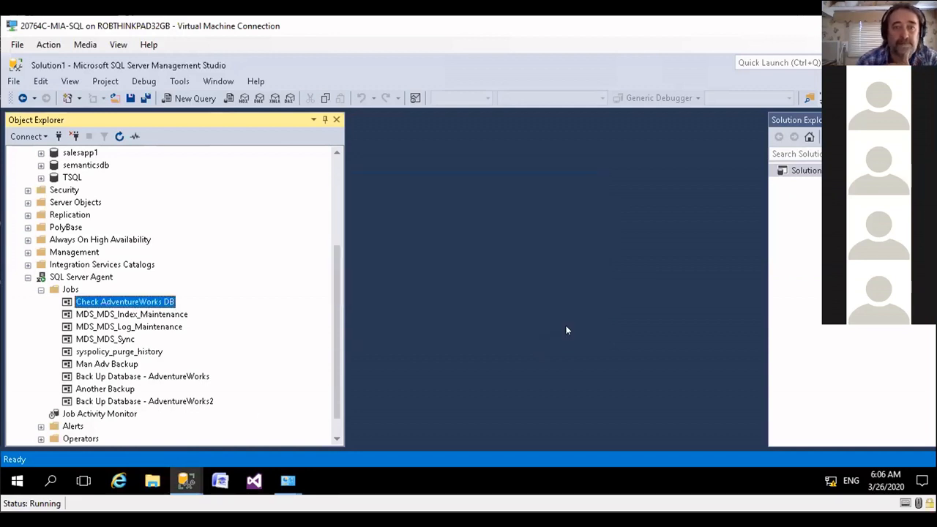
pyautogui.click(64, 417)
pyautogui.doubleClick(64, 415)
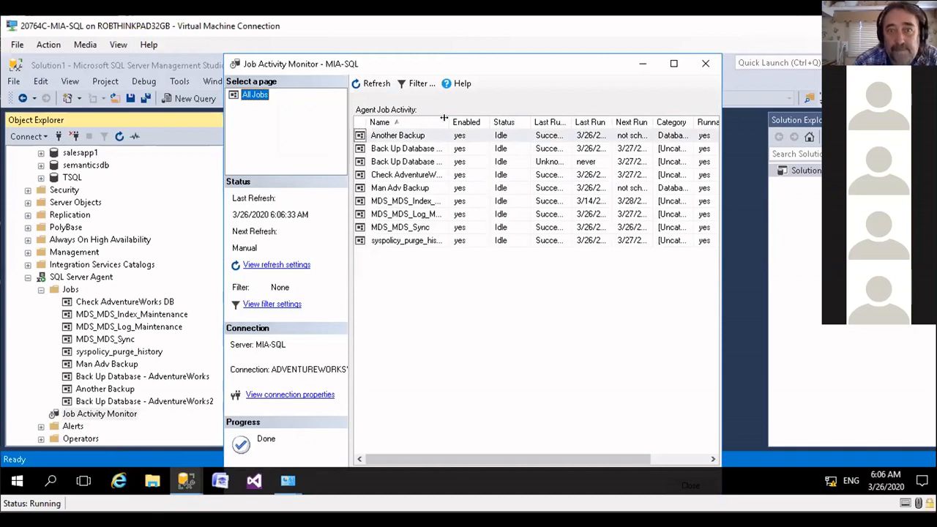
pyautogui.moveTo(447, 118); pyautogui.dragTo(466, 112)
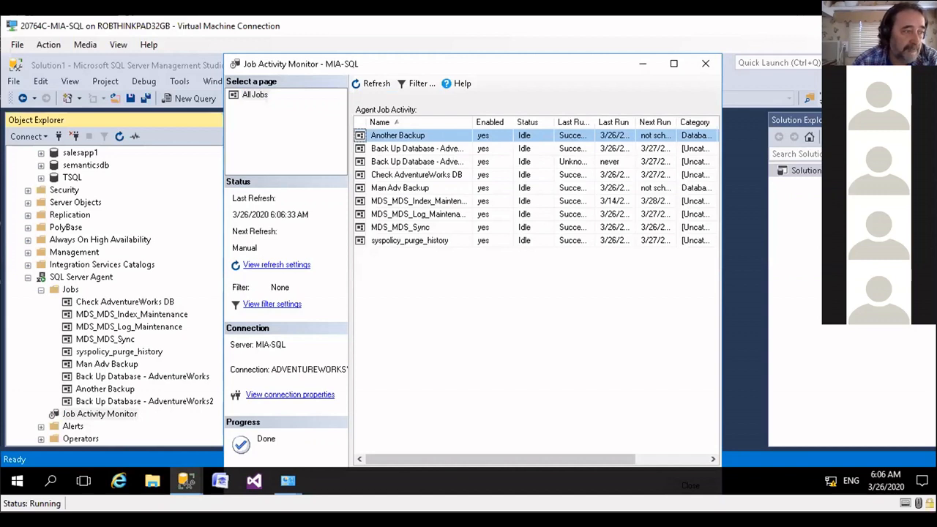
pyautogui.click(410, 177)
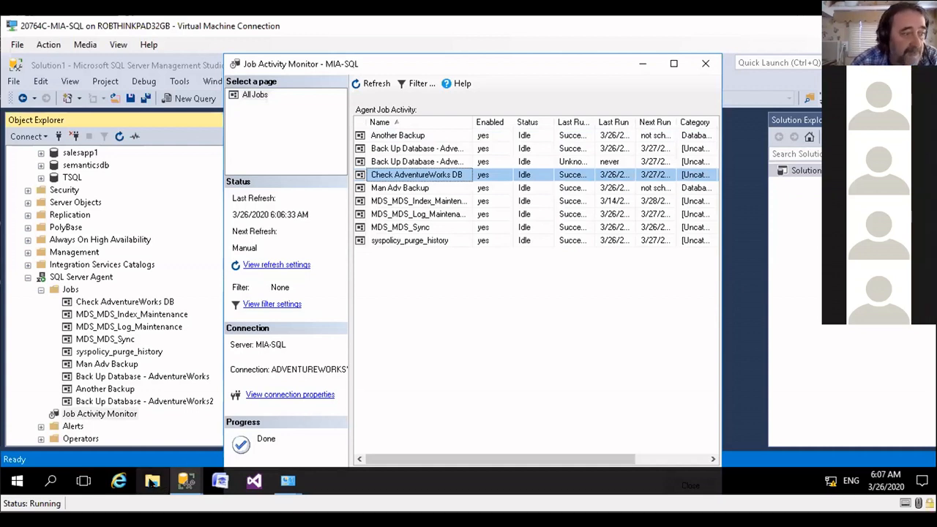
# Step: Switch to File Explorer and browse to the job's output folder, D:\Demofiles\Mod08\AdventureWorks
pyautogui.click(152, 481)
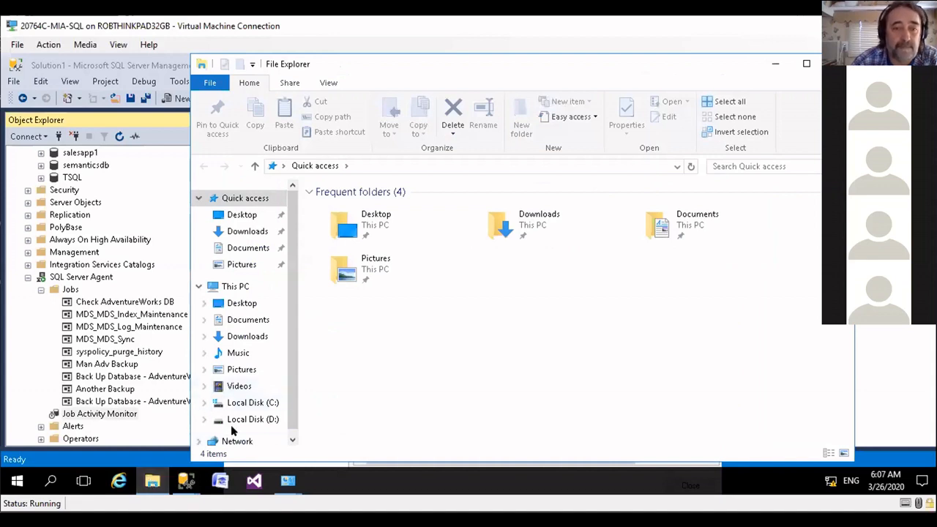
pyautogui.click(236, 419)
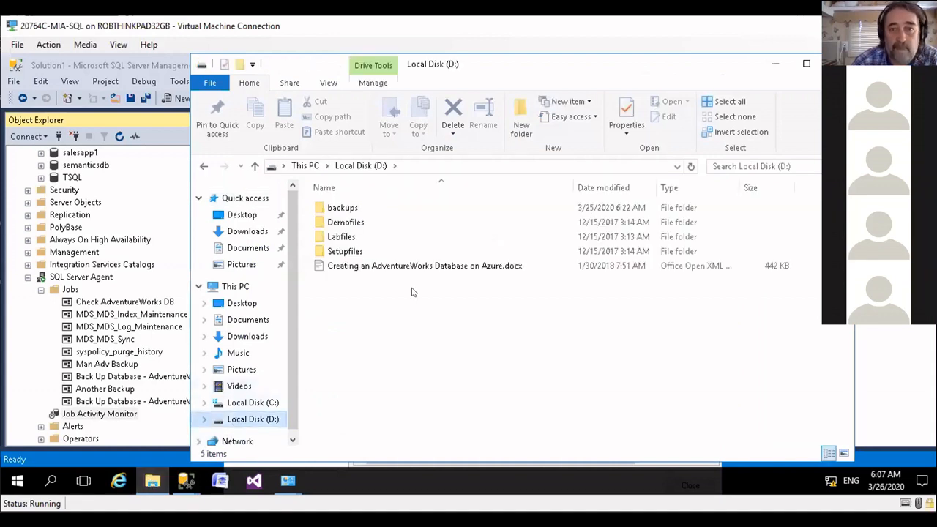
pyautogui.doubleClick(351, 222)
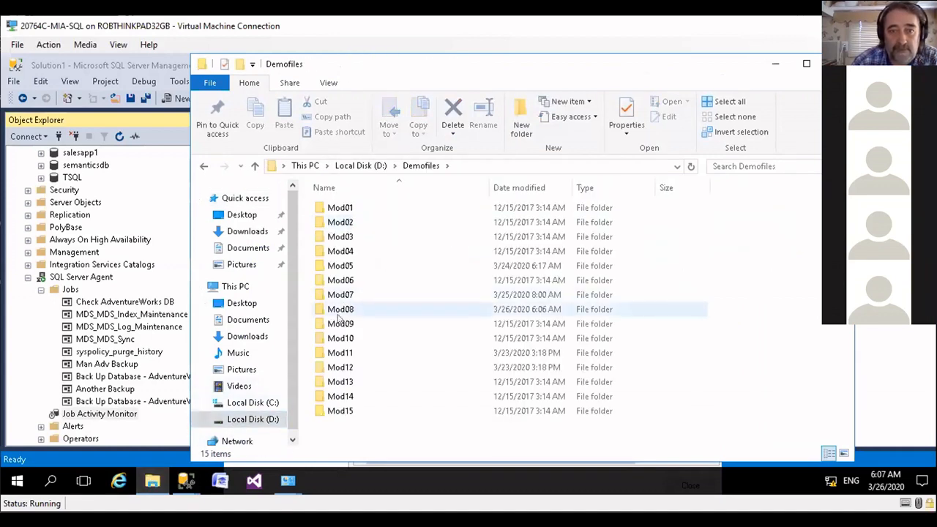
pyautogui.doubleClick(340, 310)
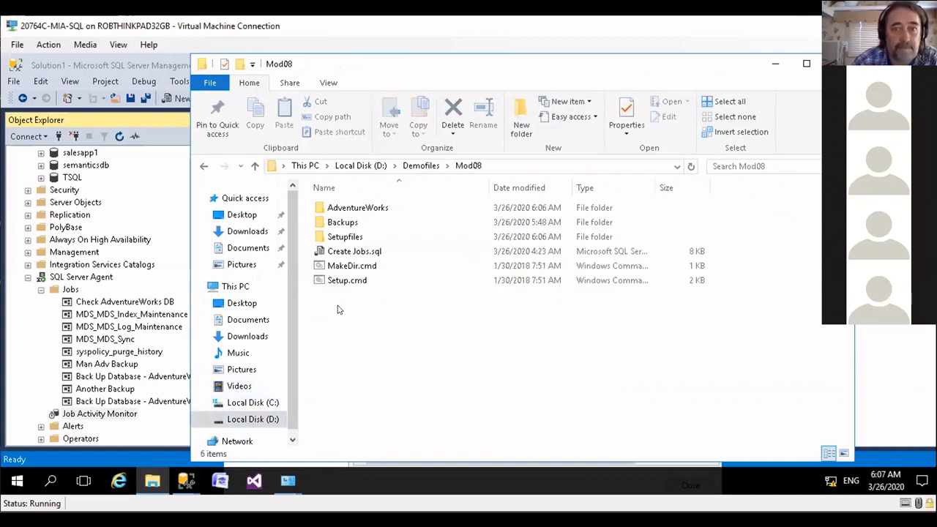
pyautogui.doubleClick(376, 209)
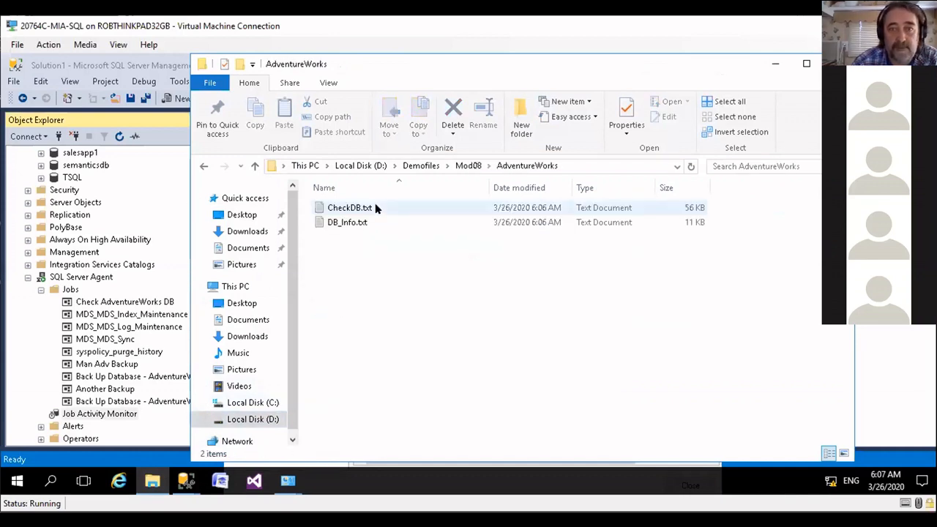
pyautogui.moveTo(393, 66); pyautogui.dragTo(391, 66)
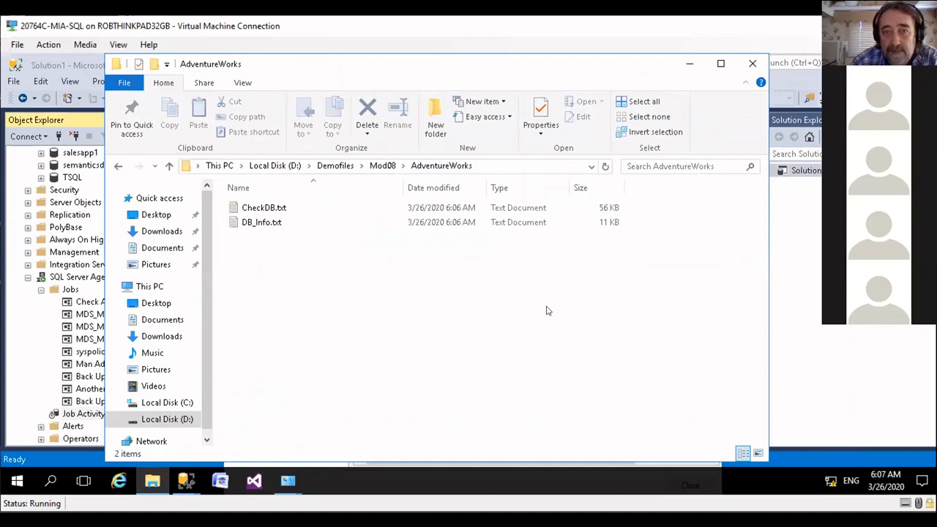
# Step: Open CheckDB.txt, read the DBCC output through to its final lines, and close the file
pyautogui.doubleClick(262, 208)
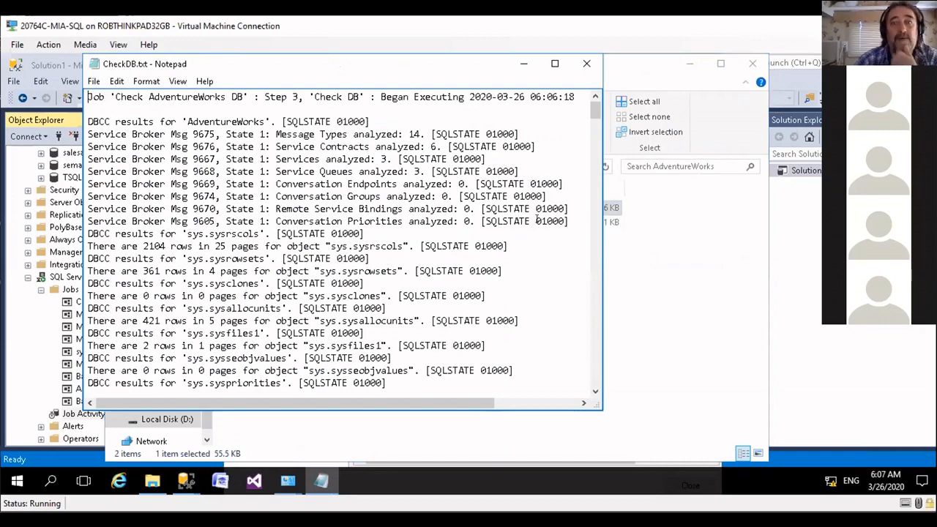
pyautogui.moveTo(596, 111)
pyautogui.mouseDown()
pyautogui.moveTo(582, 267)
pyautogui.moveTo(594, 108)
pyautogui.mouseUp()
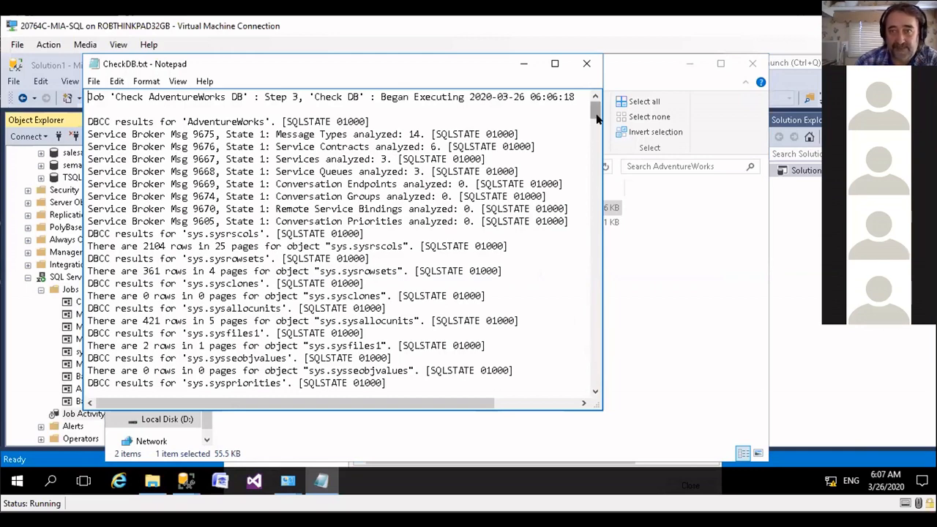
pyautogui.moveTo(596, 109); pyautogui.dragTo(603, 399)
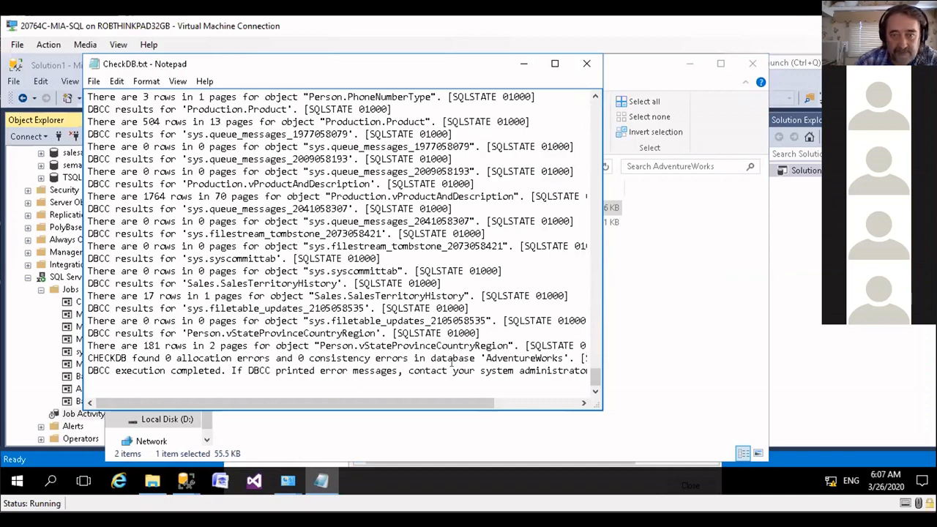
pyautogui.moveTo(443, 402); pyautogui.dragTo(528, 387)
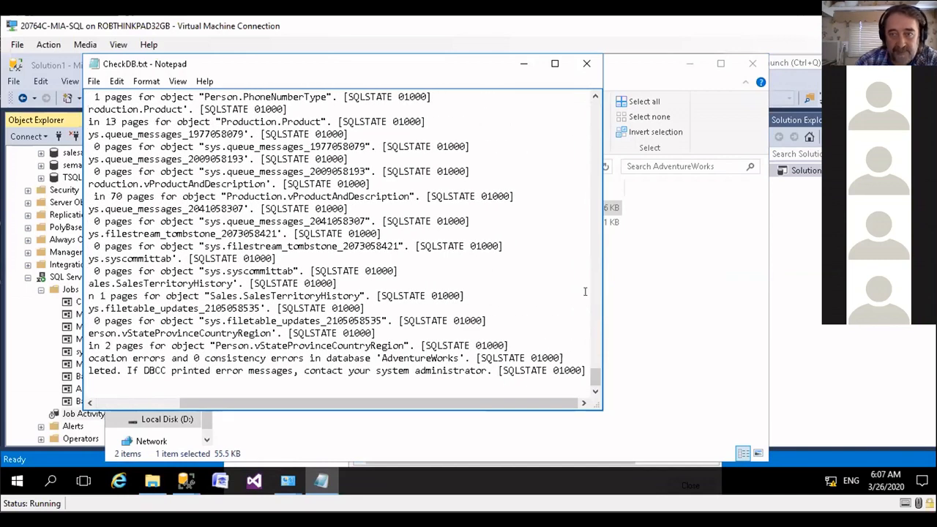
pyautogui.click(586, 64)
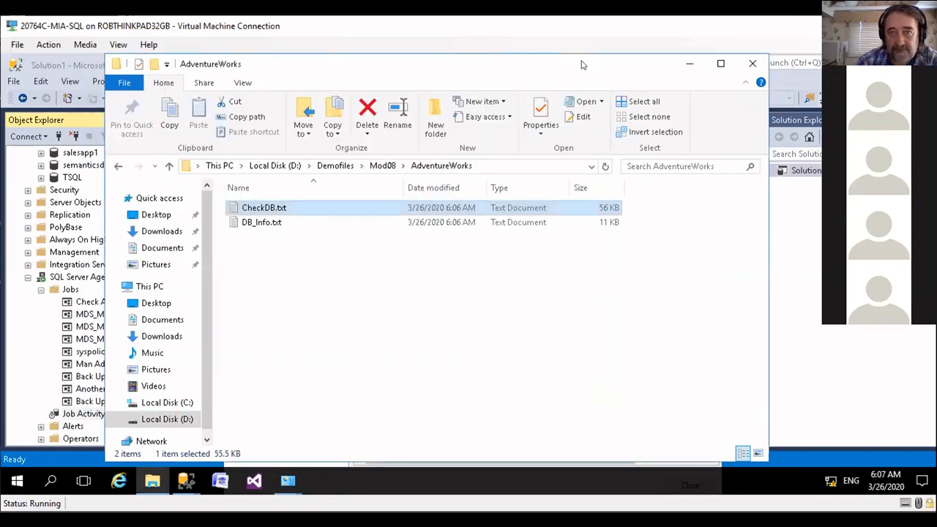
# Step: Open DB_Info.txt, examine the job name in its header and the Get DB Info output, and close the file
pyautogui.doubleClick(269, 223)
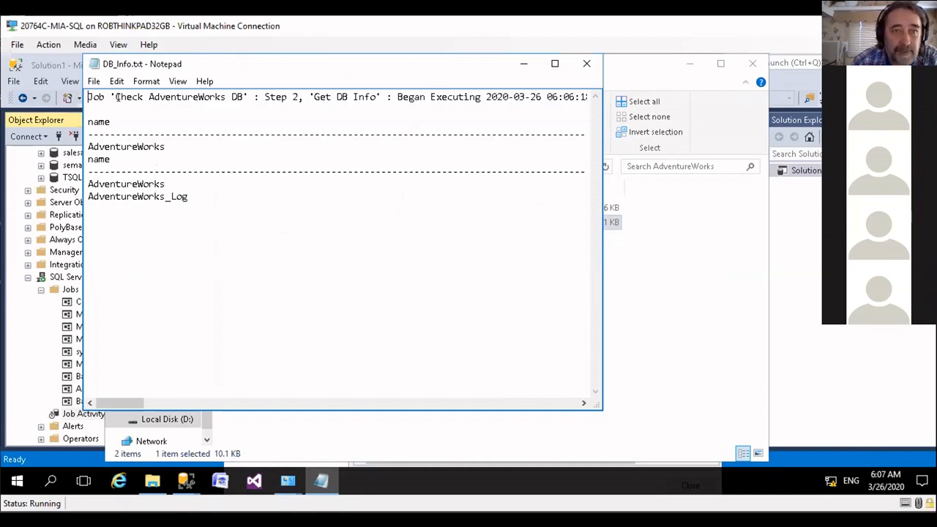
pyautogui.moveTo(115, 94); pyautogui.dragTo(239, 91)
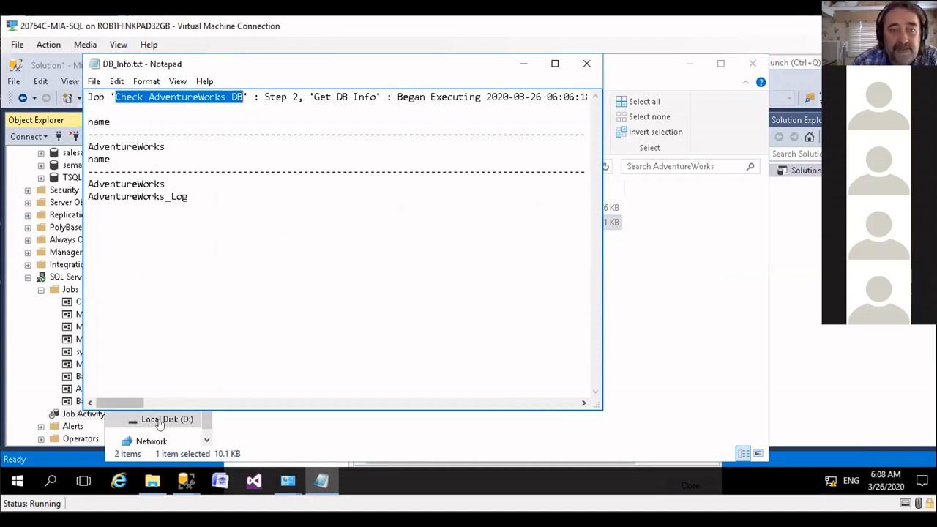
pyautogui.moveTo(124, 402); pyautogui.dragTo(375, 388)
pyautogui.click(586, 64)
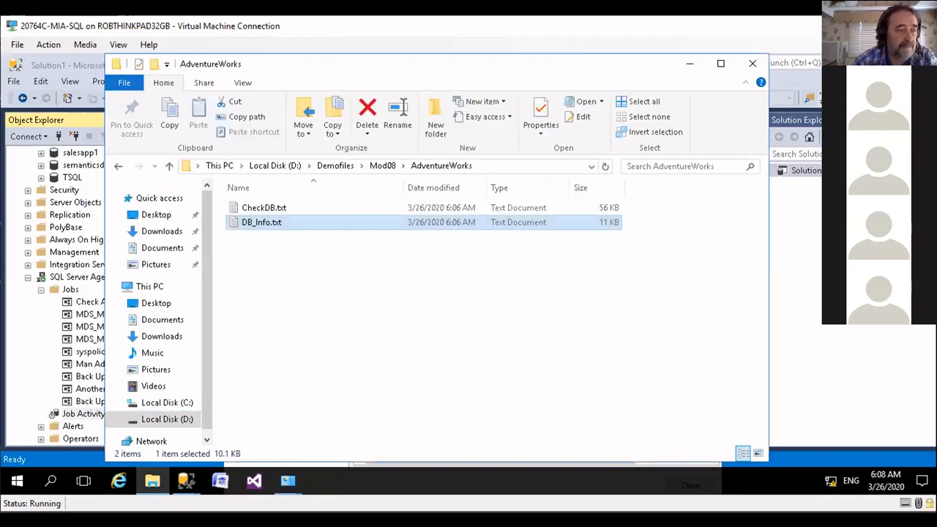
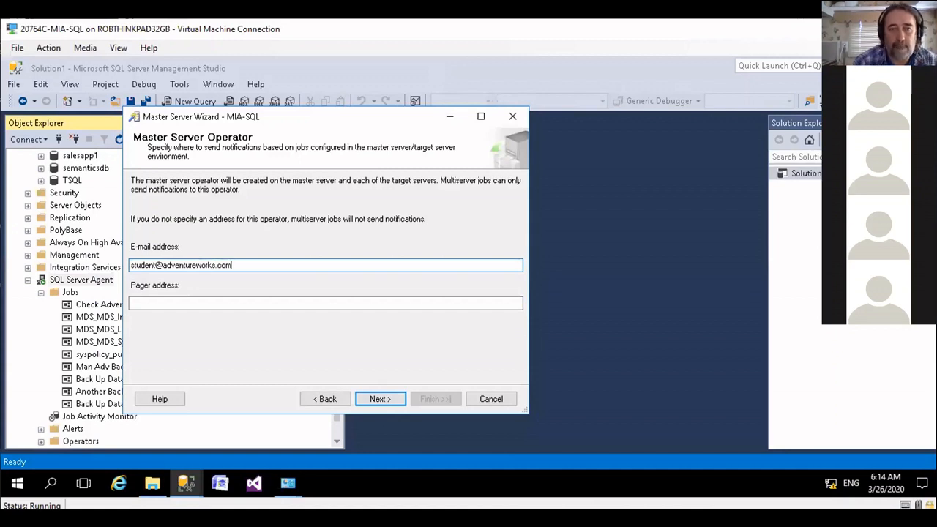
# Step: Fill in the e-mail address of the master server operator and continue to the target server selection
pyautogui.click(379, 399)
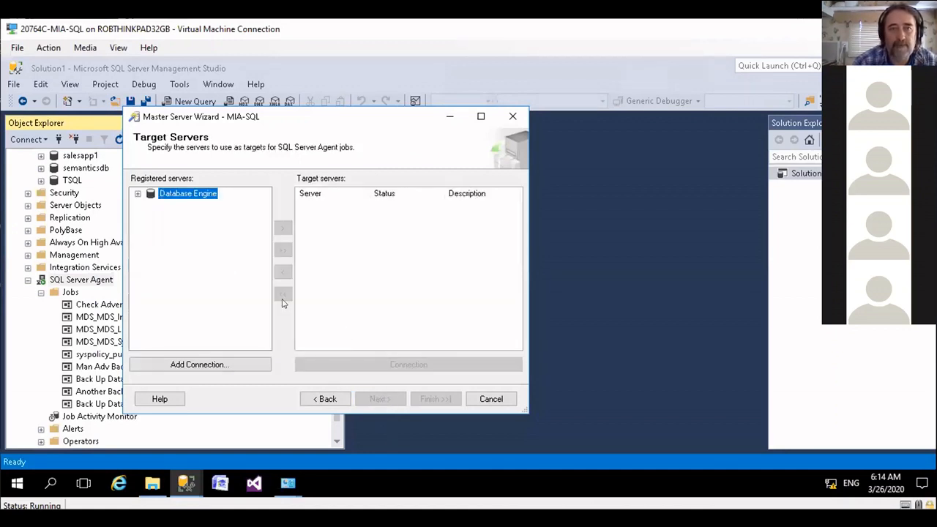
# Step: Add mia-sql\sql2 from Local Server Groups to the wizard's target servers
pyautogui.click(138, 194)
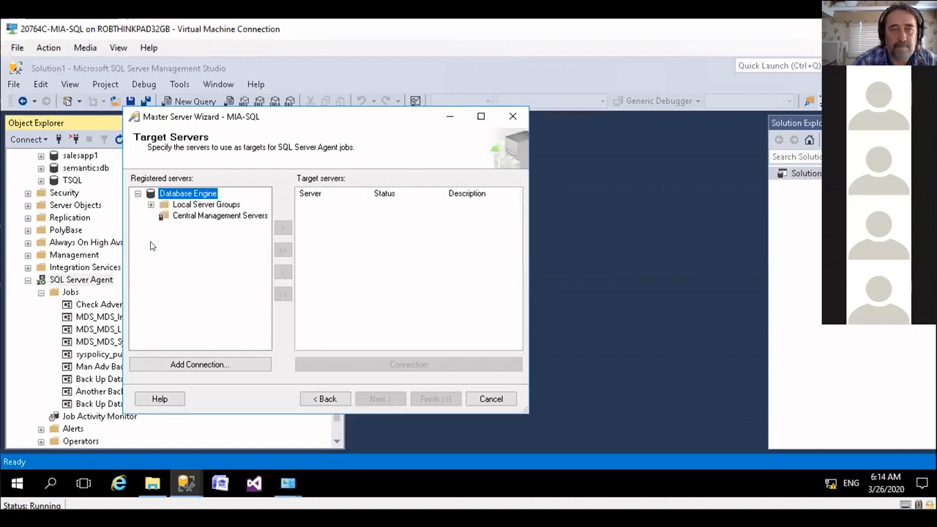
pyautogui.click(150, 205)
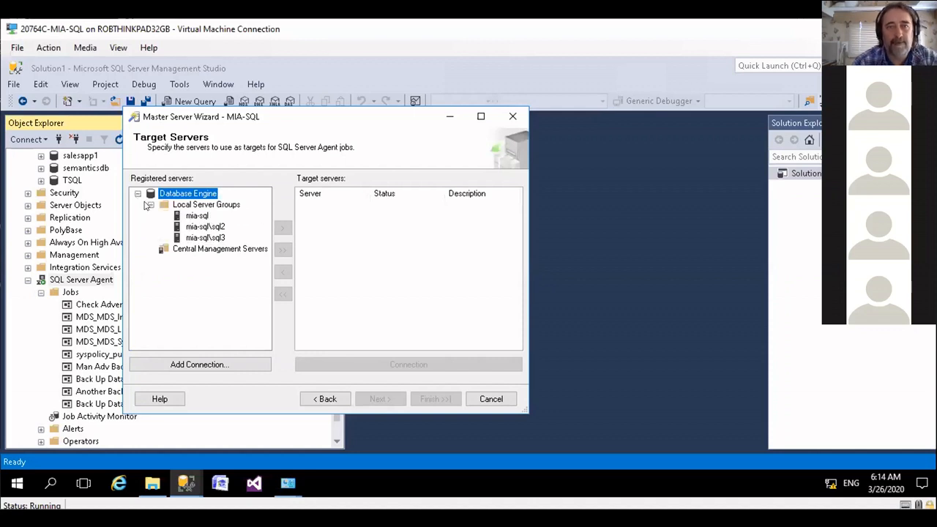
pyautogui.moveTo(294, 121); pyautogui.dragTo(437, 143)
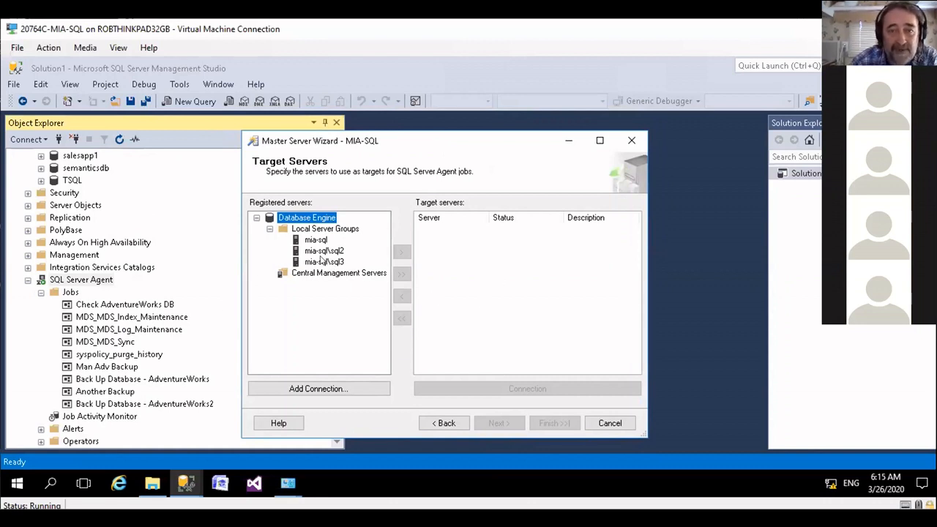
pyautogui.click(315, 250)
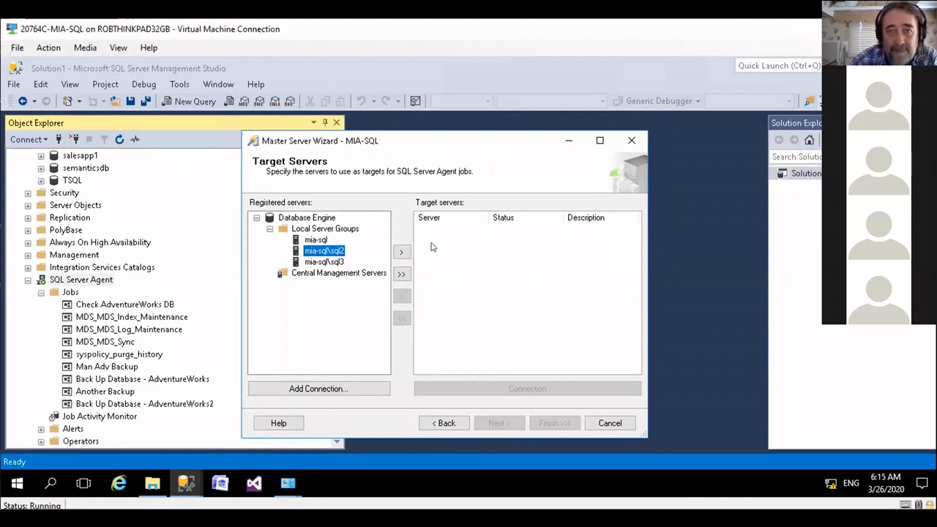
pyautogui.click(401, 253)
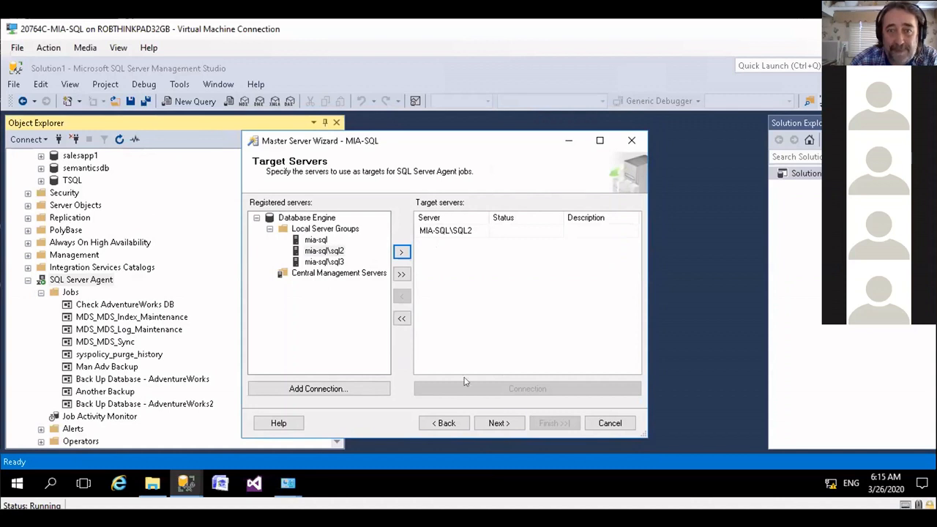
# Step: Try to check the target server's compatibility with the master, read the message details, and cancel the Master Server Wizard
pyautogui.click(498, 425)
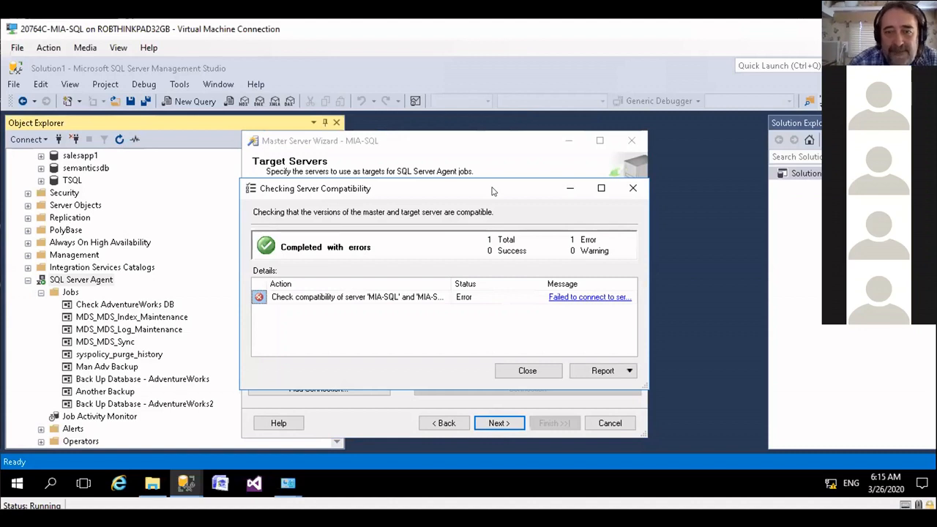
pyautogui.click(560, 297)
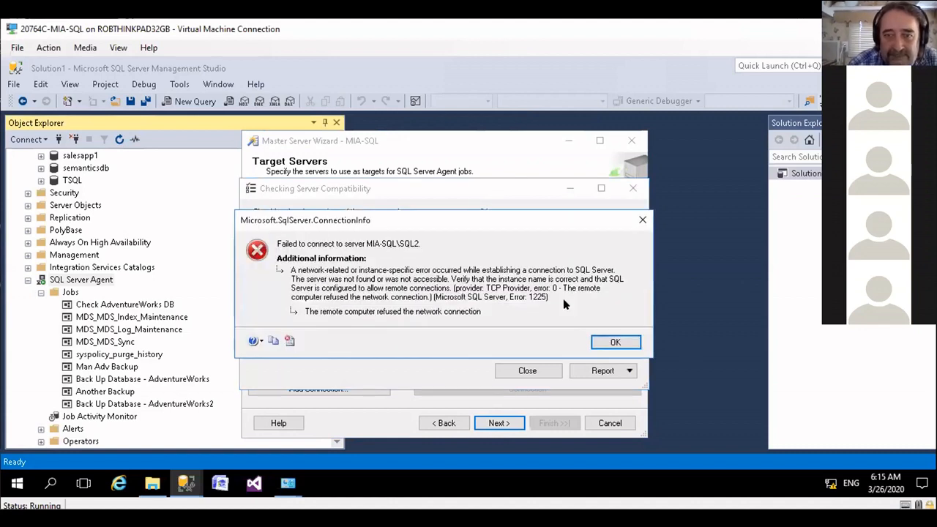
pyautogui.click(642, 219)
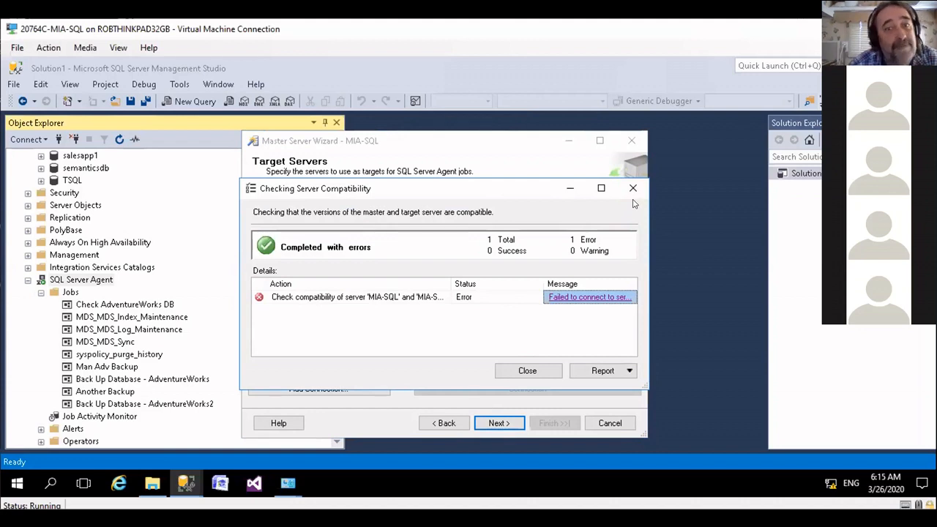
pyautogui.click(632, 189)
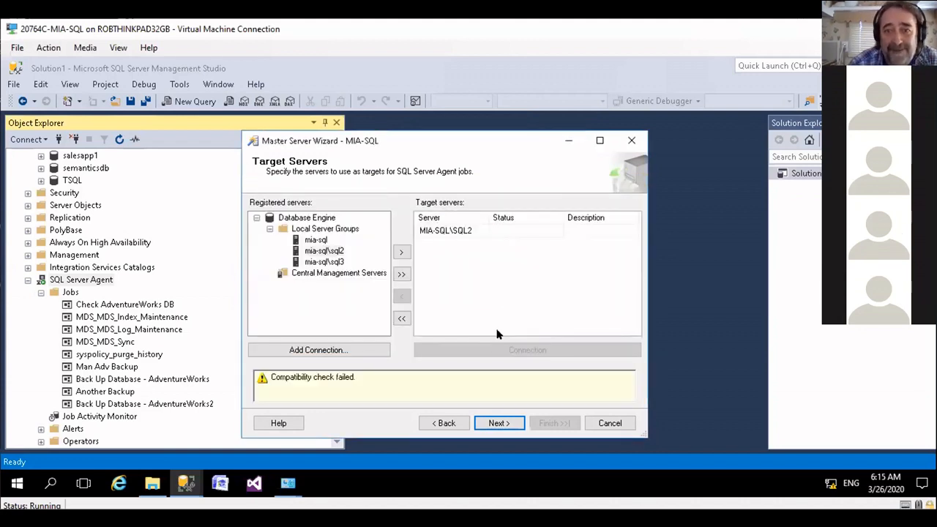
pyautogui.click(608, 424)
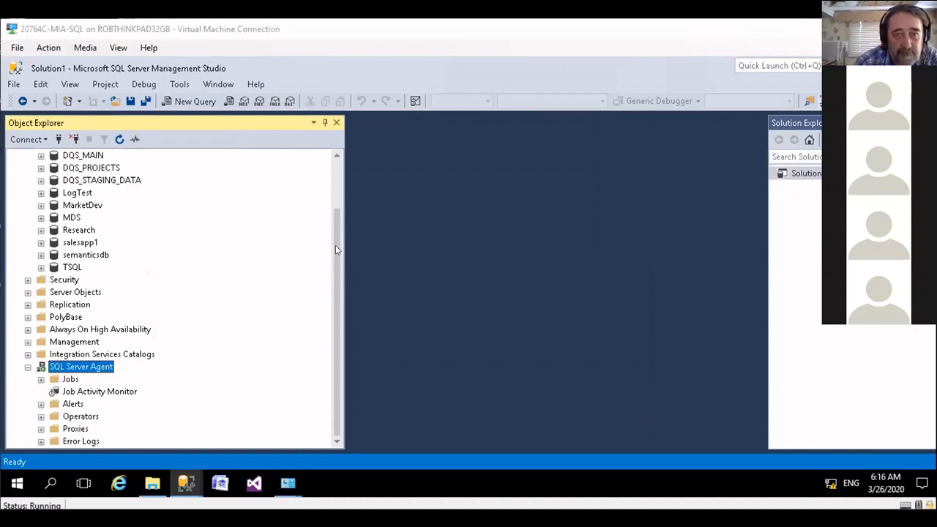
# Step: Try to connect Object Explorer to the local Database Engine instance MIA-SQL\SQL3 with Windows Authentication, and close the connection dialog
pyautogui.moveTo(335, 251); pyautogui.dragTo(337, 159)
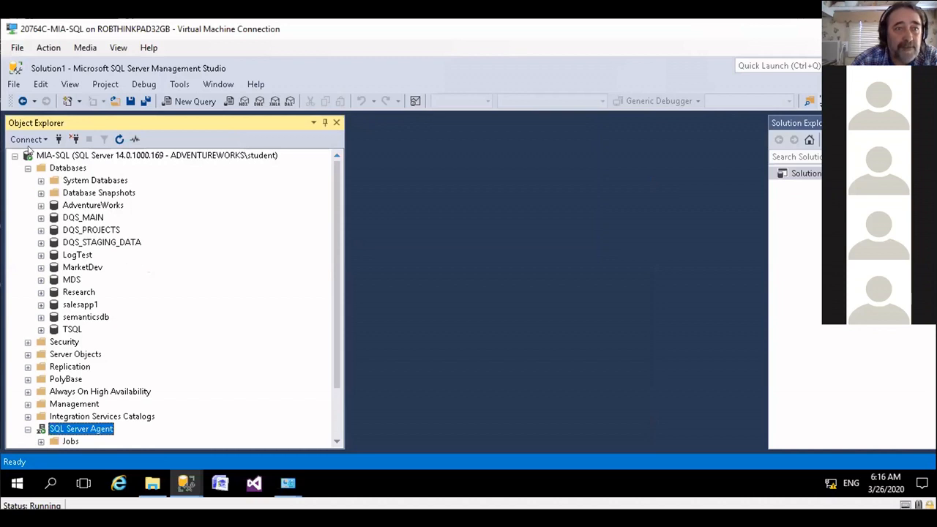
pyautogui.click(45, 139)
pyautogui.click(44, 155)
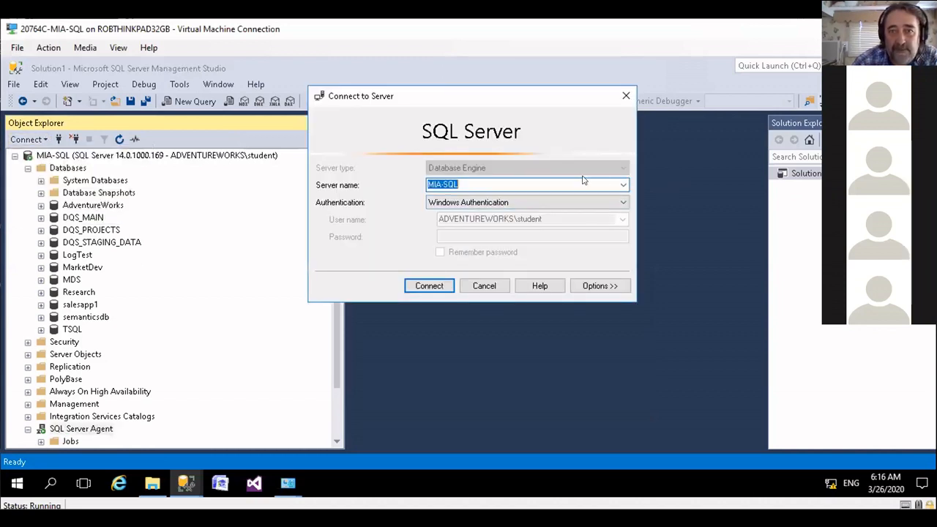
pyautogui.click(622, 185)
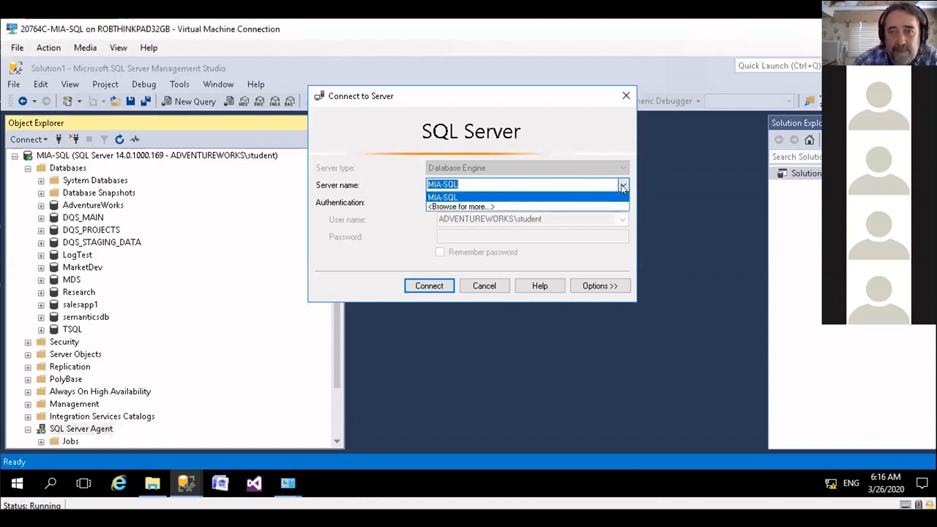
pyautogui.click(449, 207)
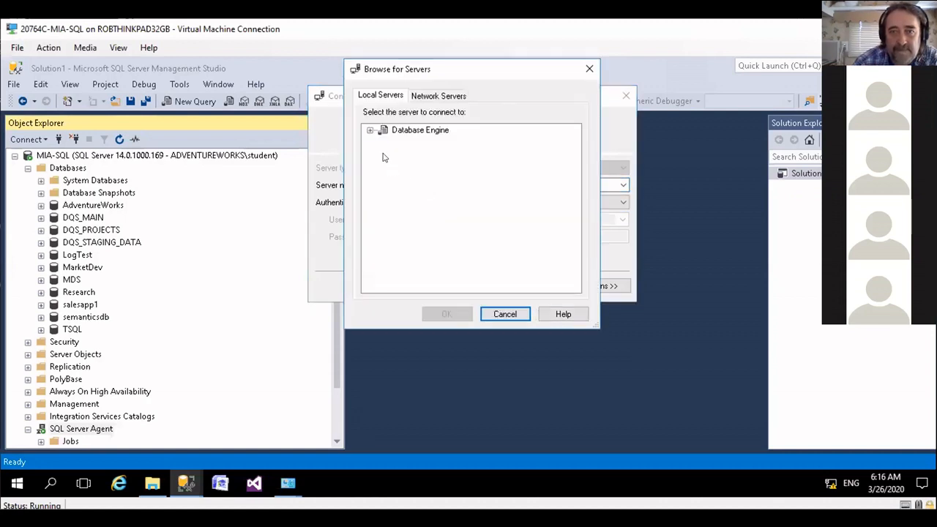
pyautogui.click(370, 131)
pyautogui.click(417, 141)
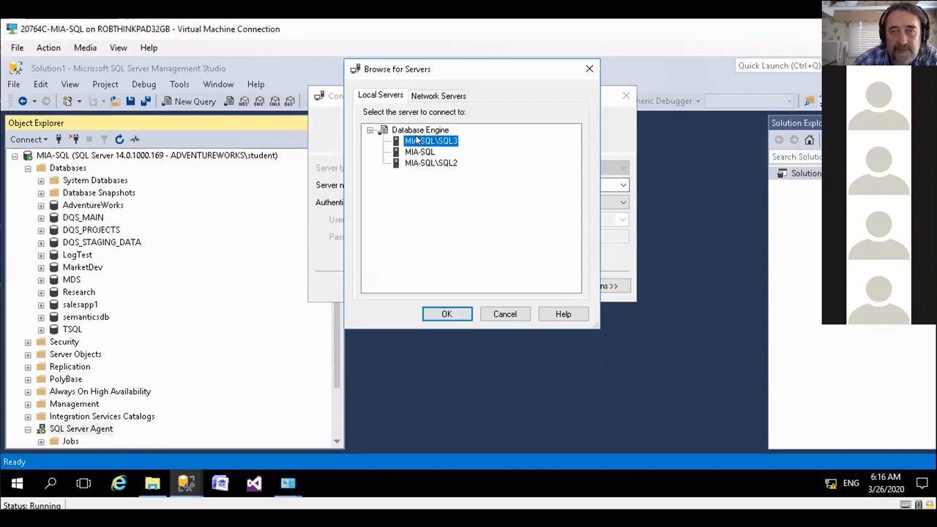
pyautogui.click(446, 313)
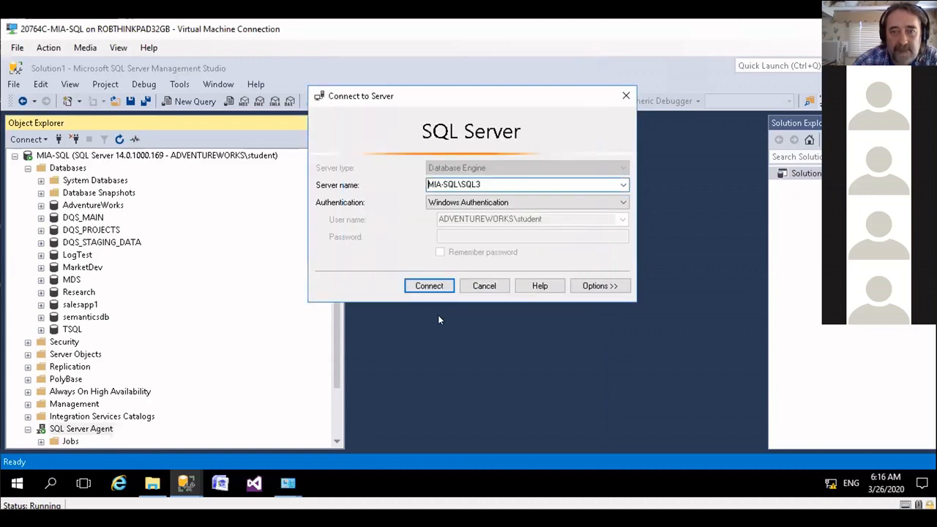
pyautogui.press('Return')
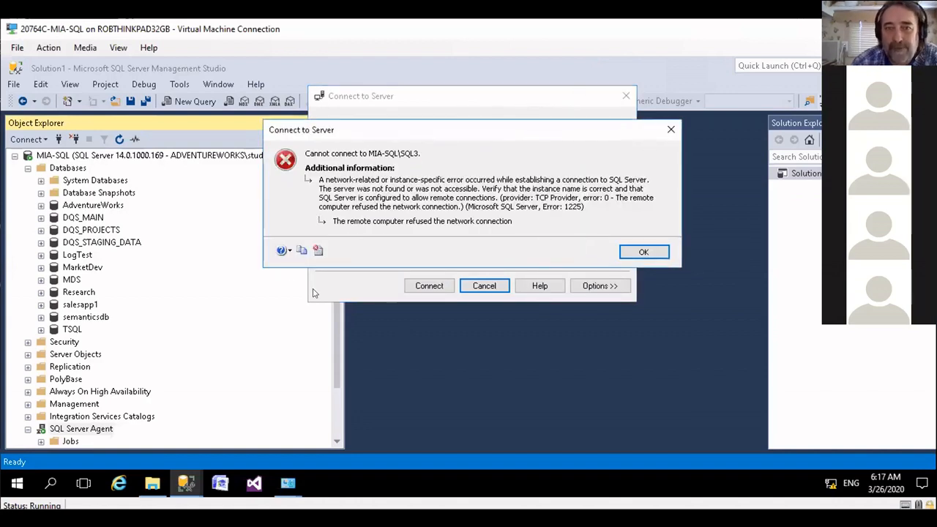
pyautogui.click(670, 132)
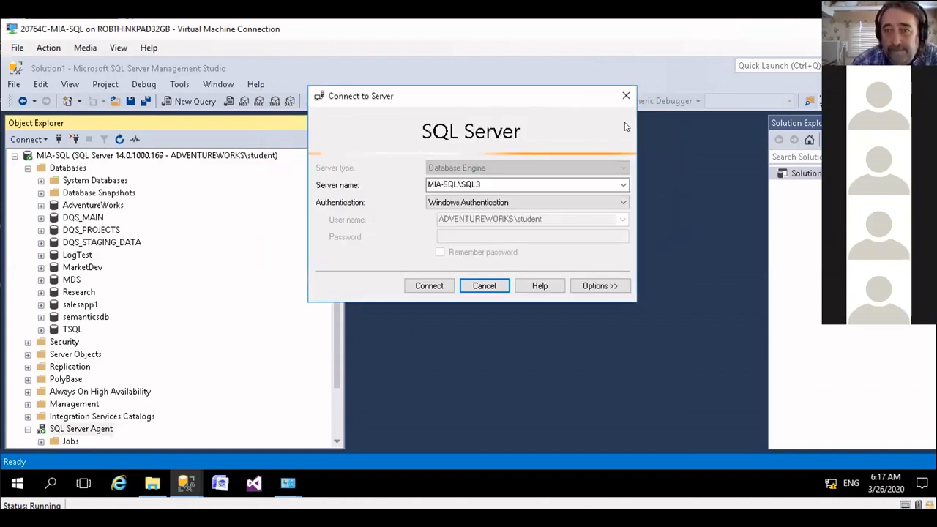
pyautogui.click(626, 96)
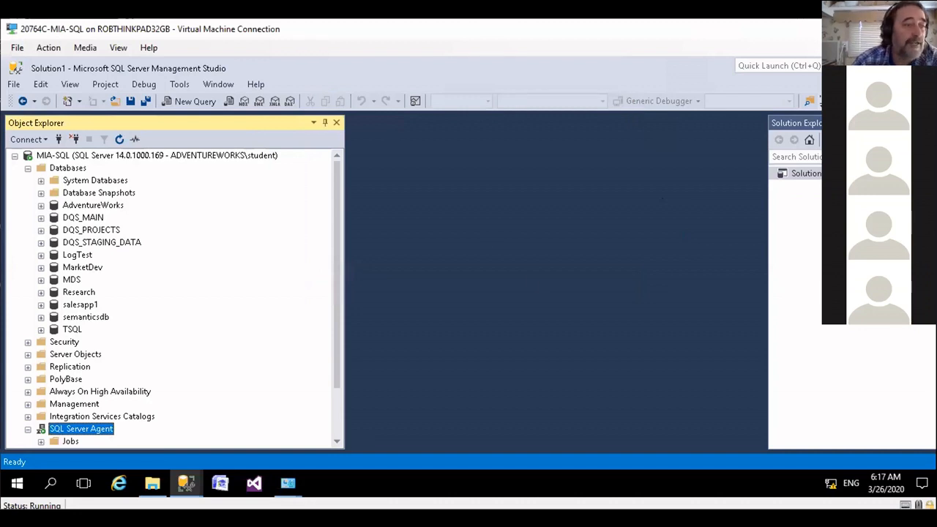